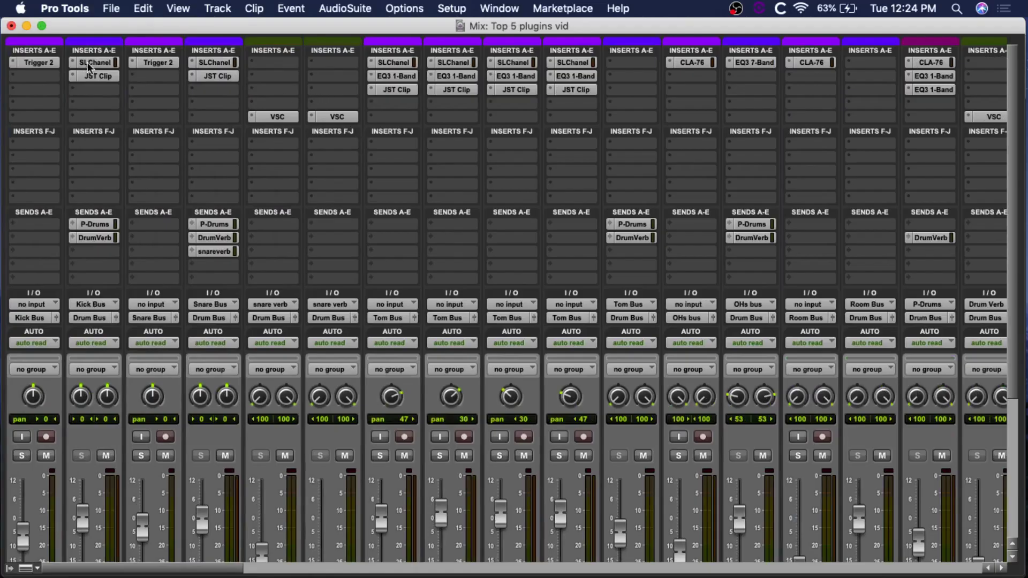
# Open the SSL channel strip inserted on the Kick Bus and move its window clear of the mixer's first channels
pyautogui.click(89, 63)
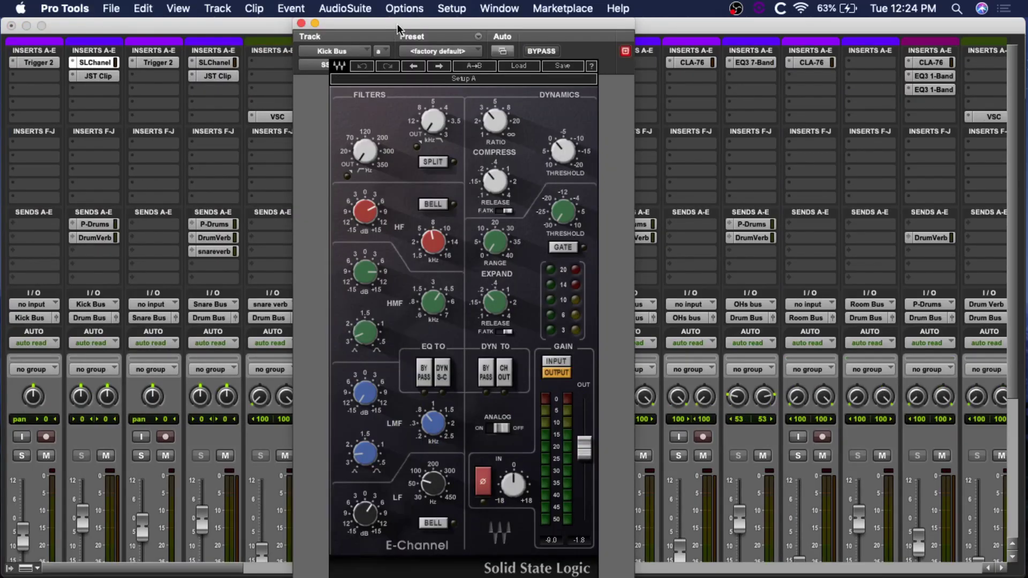
pyautogui.moveTo(397, 21); pyautogui.dragTo(681, 26)
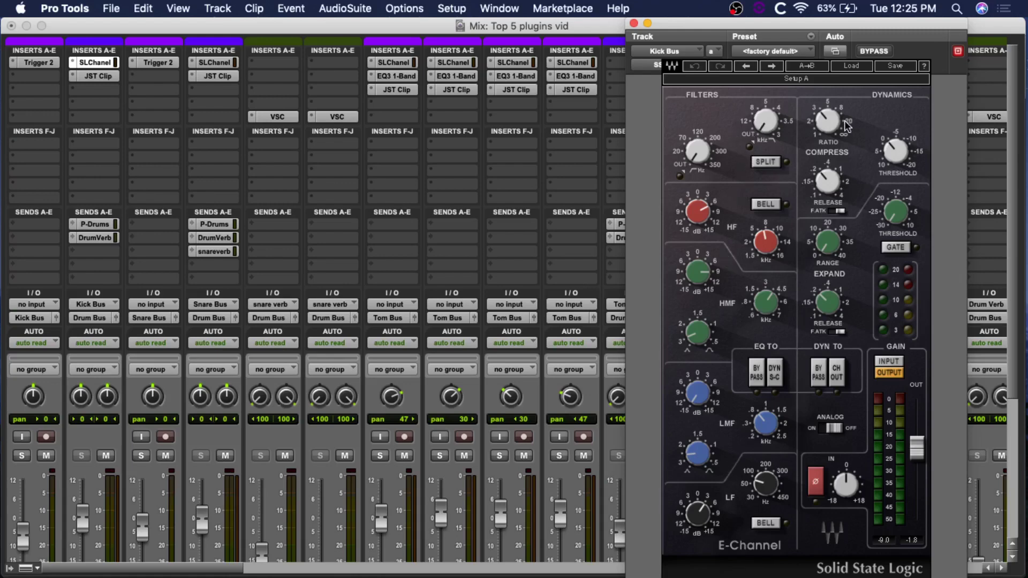
pyautogui.moveTo(741, 24); pyautogui.dragTo(783, 11)
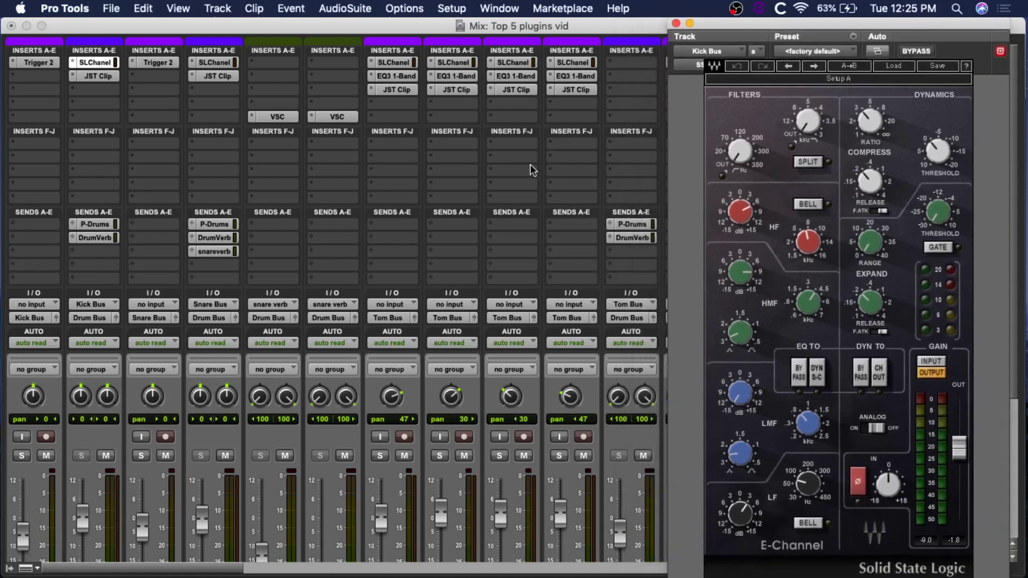
# Look through the mixer's tracks to examine which ones have the SSL channel strip among their inserts
pyautogui.hscroll(7, 364, 254)
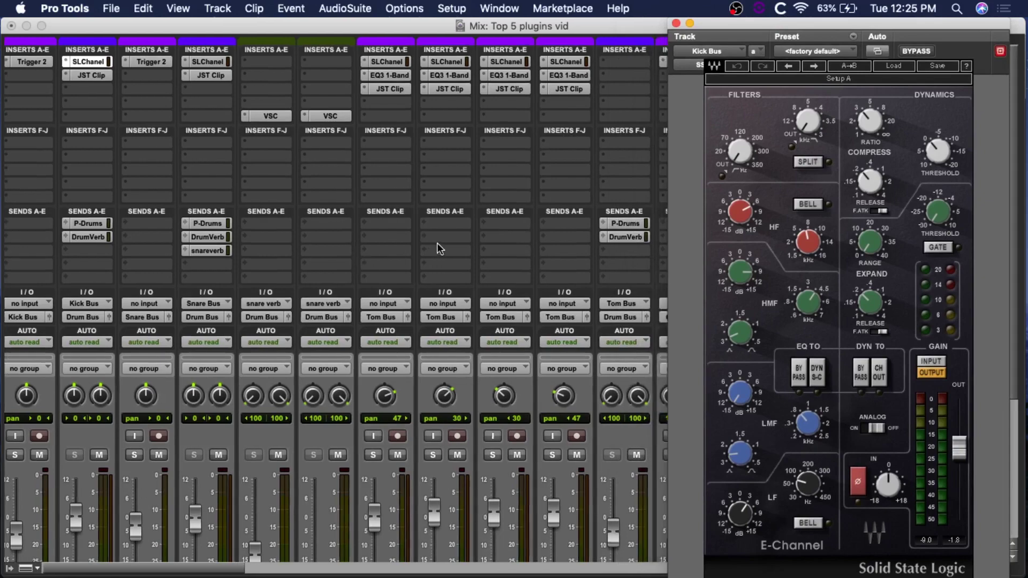
pyautogui.hscroll(7, 438, 247)
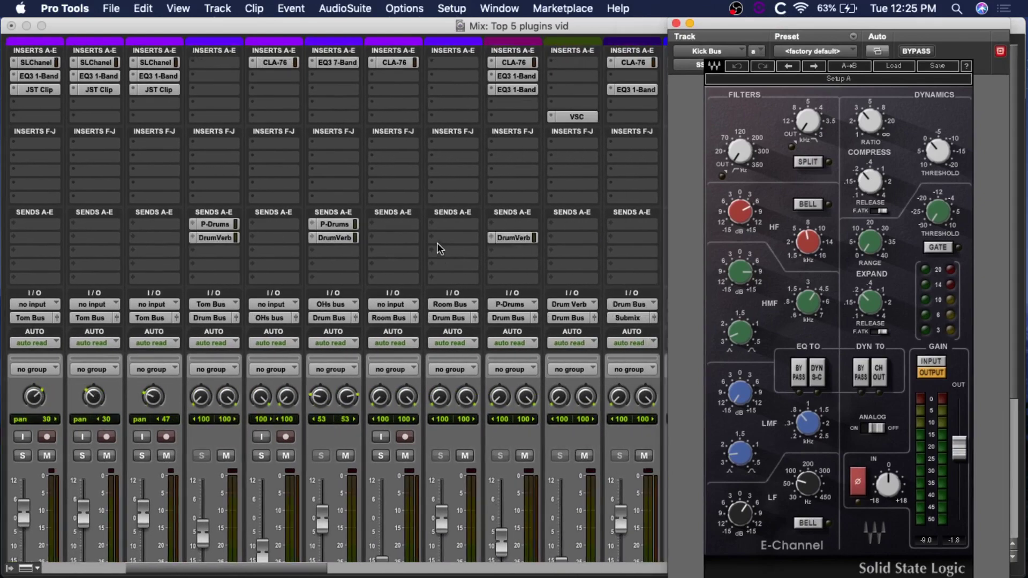
pyautogui.hscroll(2, 438, 247)
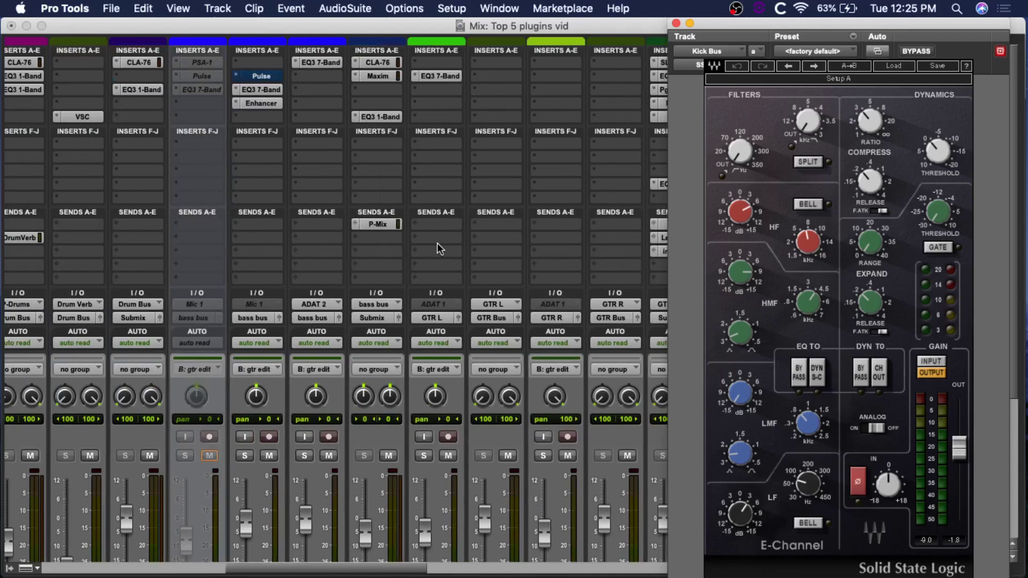
pyautogui.hscroll(3, 438, 244)
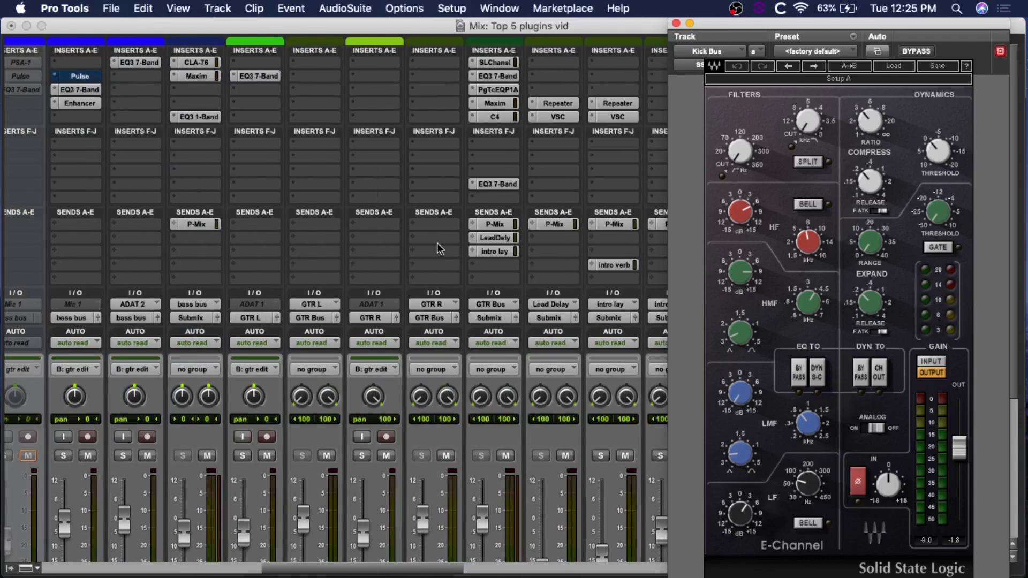
pyautogui.hscroll(8, 437, 243)
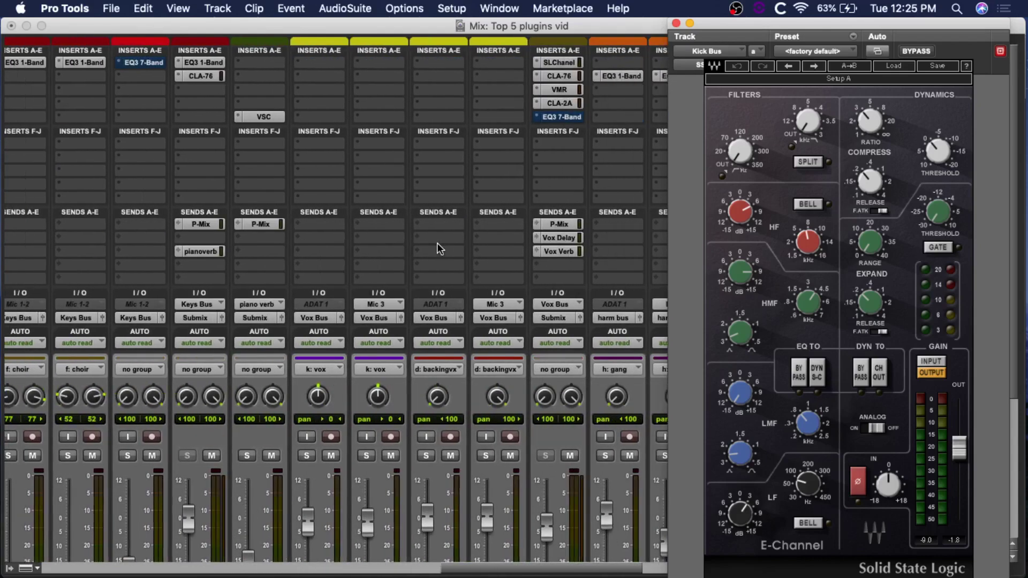
pyautogui.hscroll(-10, 437, 242)
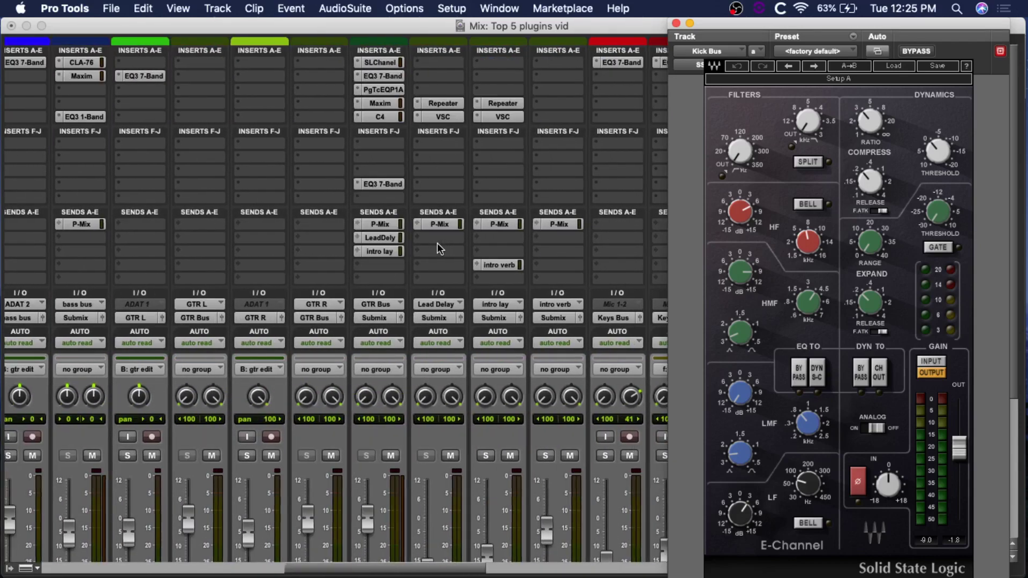
pyautogui.hscroll(-10, 437, 243)
pyautogui.click(437, 245)
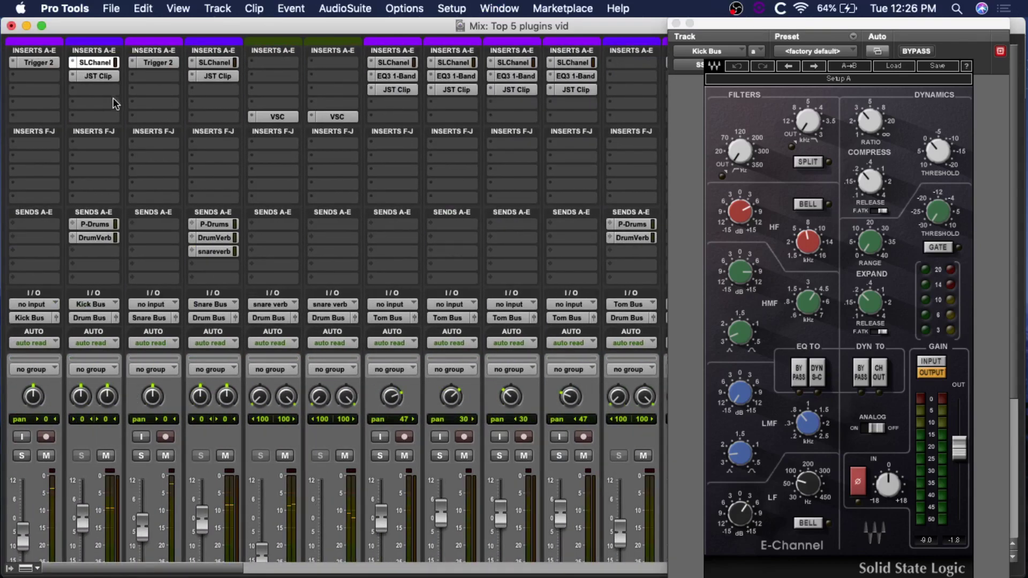
# Solo the Kick track
pyautogui.scroll(-5, 137, 152)
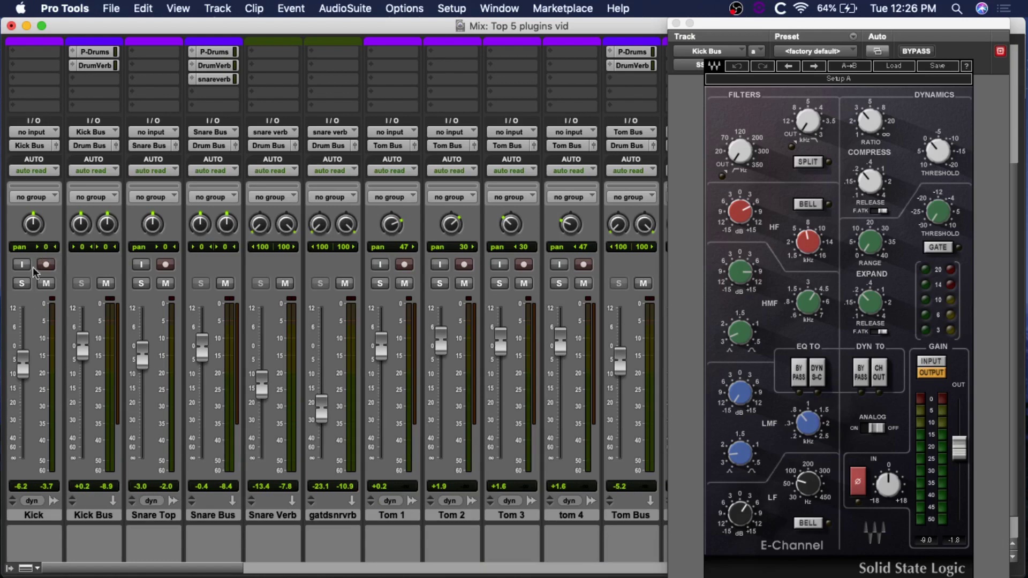
pyautogui.click(22, 284)
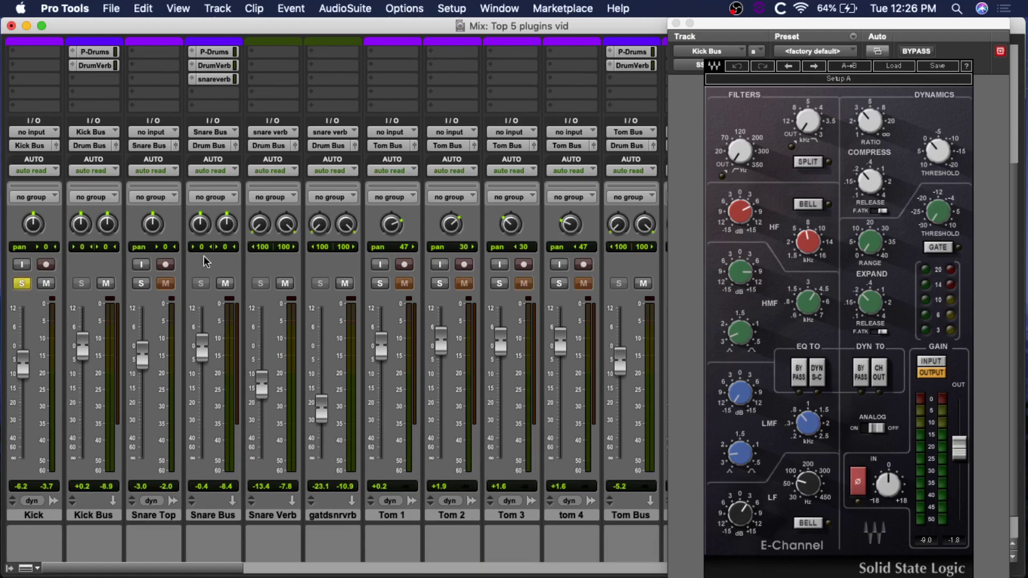
pyautogui.scroll(1, 214, 257)
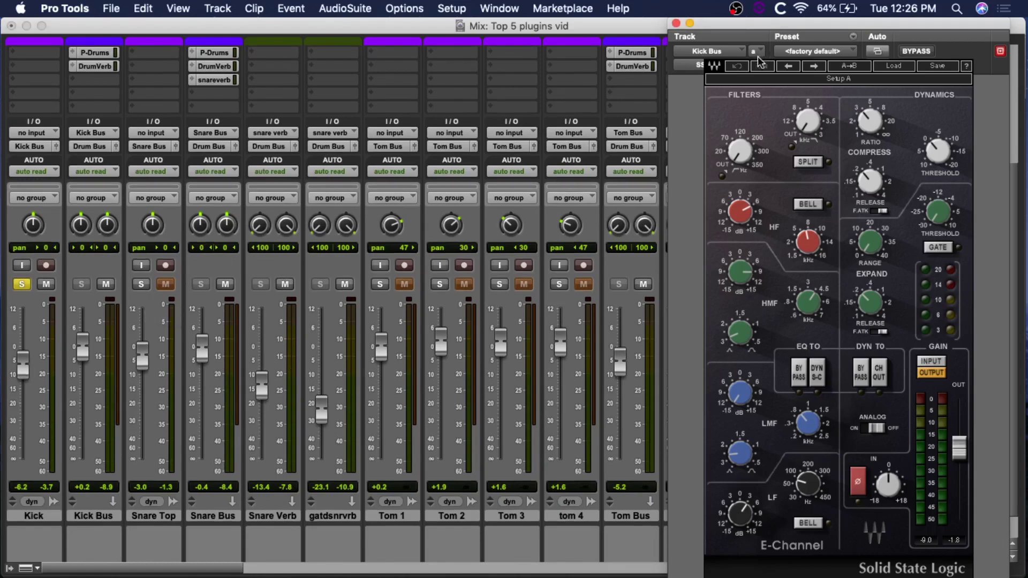
# Bypass both the SSL channel strip and the JST Clip insert on the Kick Bus
pyautogui.click(917, 51)
pyautogui.press('ctrl+super+1')
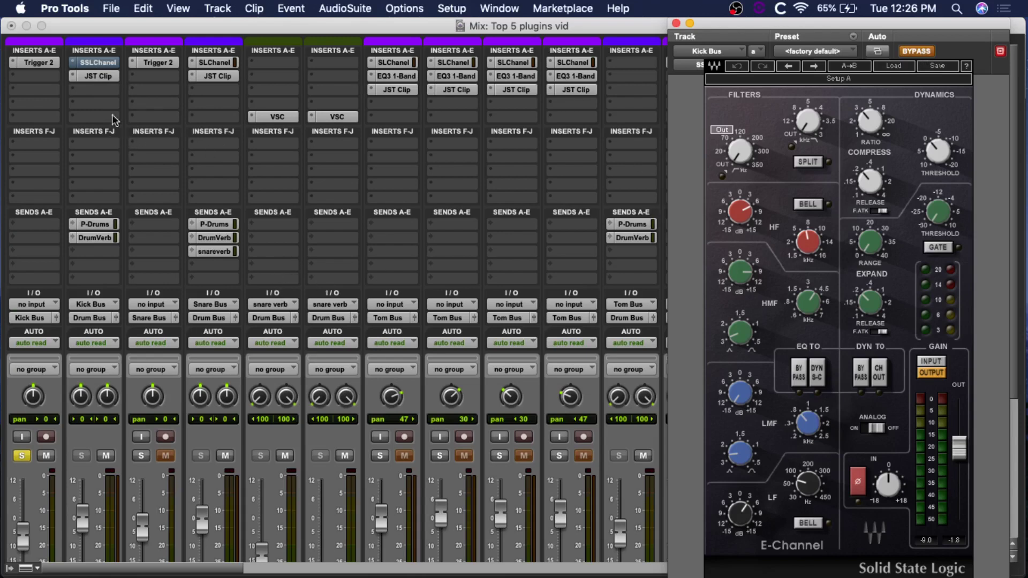
pyautogui.keyDown('super'); pyautogui.click(95, 76); pyautogui.keyUp('super')
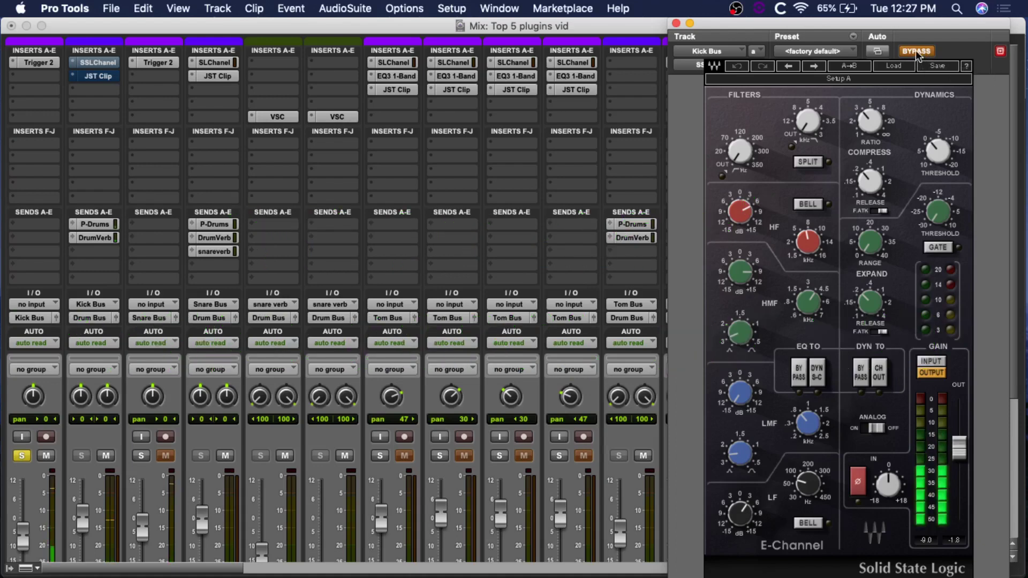
# Reactivate the Kick Bus's SSL channel strip and examine the gain and frequency settings of its EQ bands
pyautogui.click(917, 52)
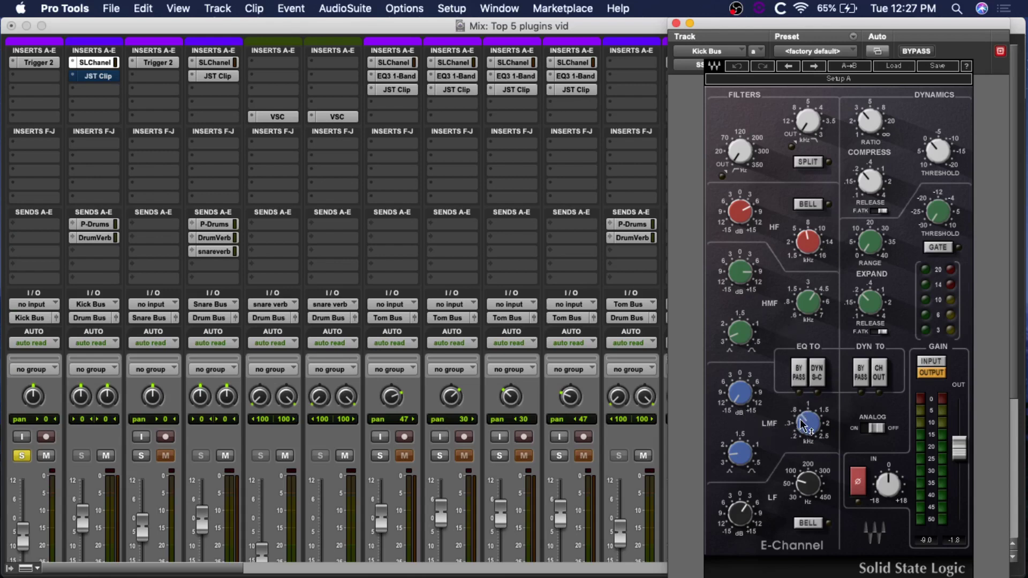
pyautogui.moveTo(803, 425)
pyautogui.moveTo(744, 205)
pyautogui.moveTo(807, 235)
pyautogui.moveTo(807, 303)
pyautogui.moveTo(807, 485)
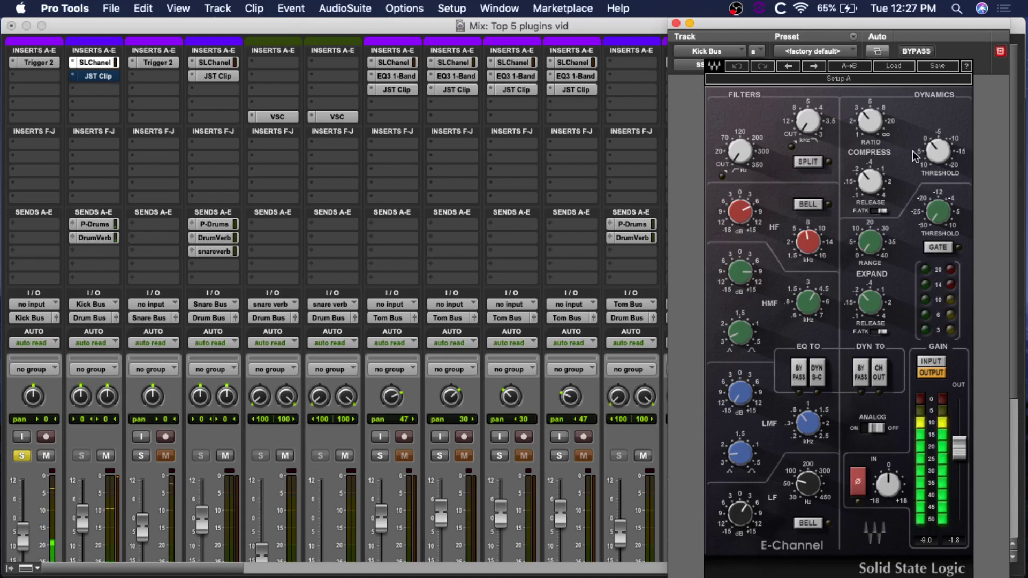
# Compare the soloed kick with the channel strip's dynamics section bypassed and active
pyautogui.press('space')
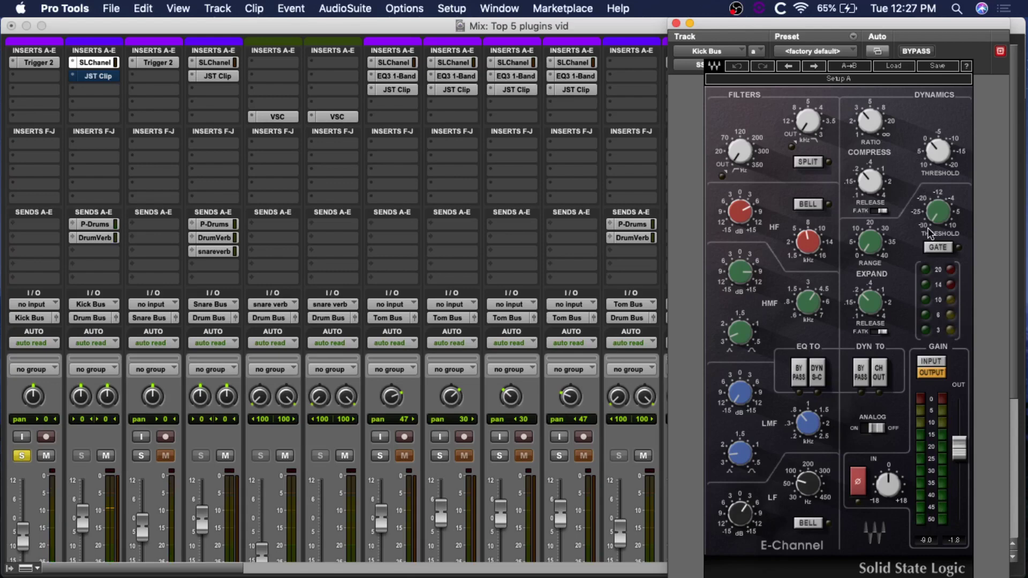
pyautogui.click(862, 371)
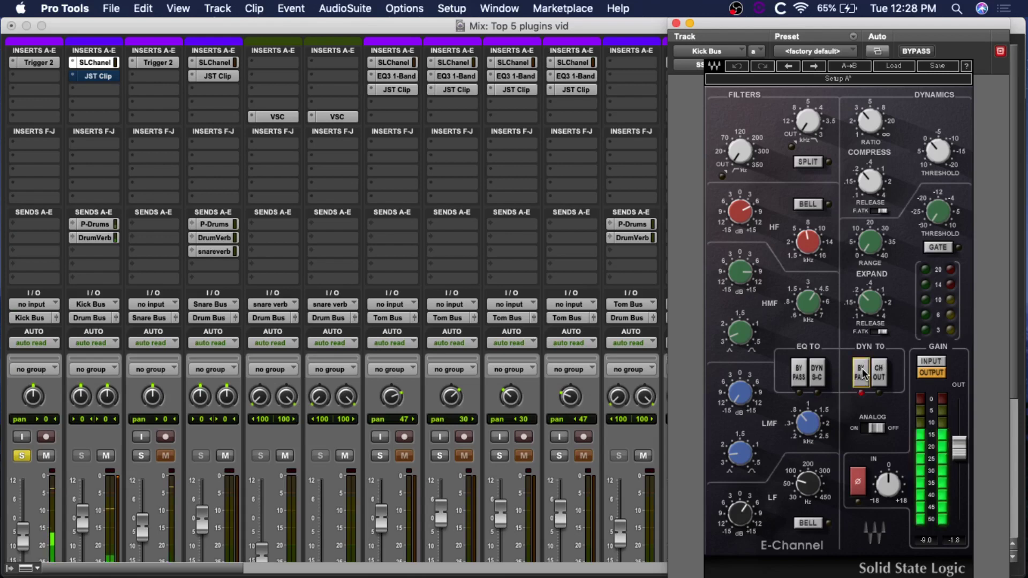
pyautogui.click(863, 371)
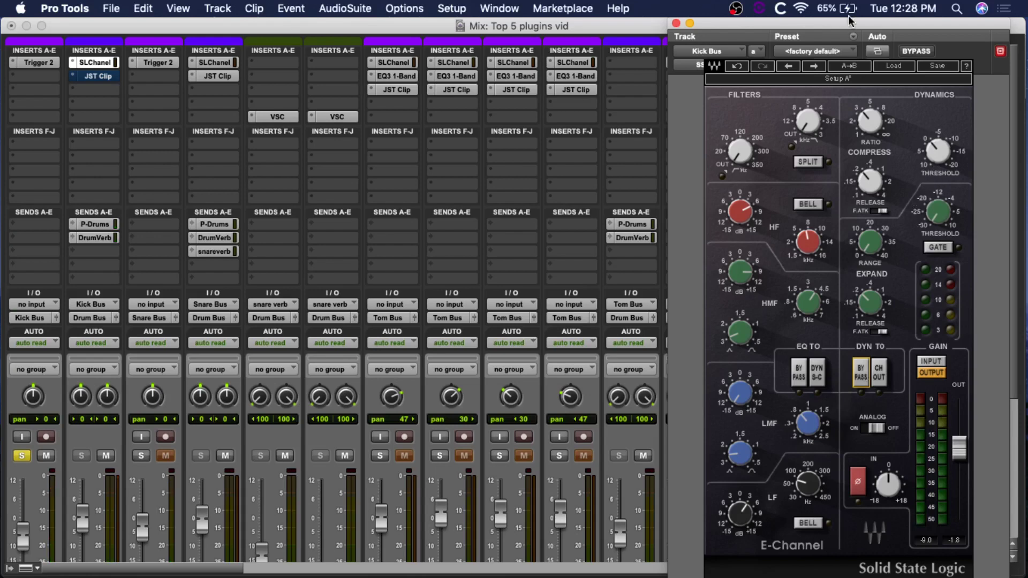
# Move the channel strip's window nearer the middle and compare the kick with the whole plug-in bypassed and active
pyautogui.moveTo(848, 22); pyautogui.dragTo(648, 11)
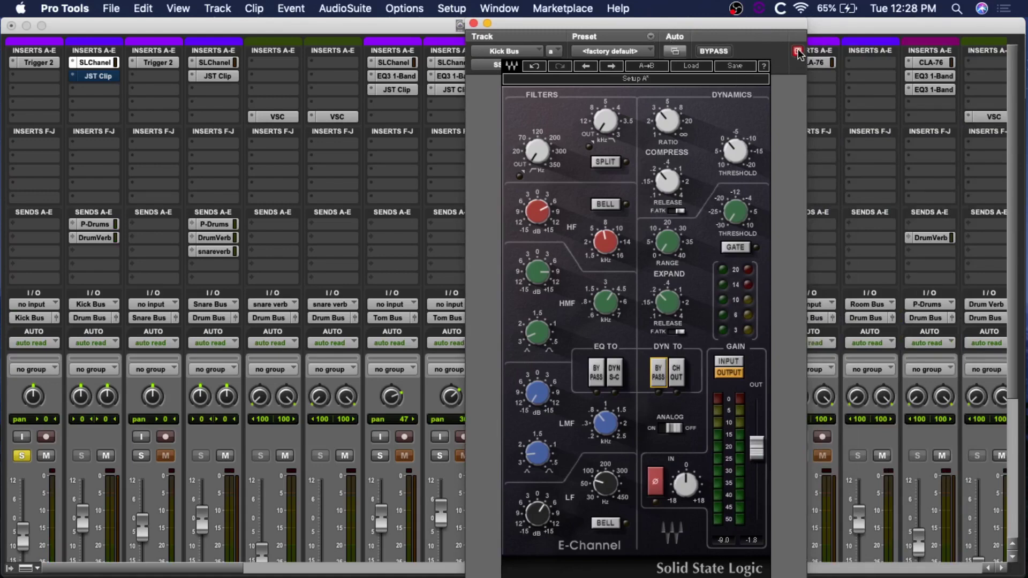
pyautogui.click(717, 47)
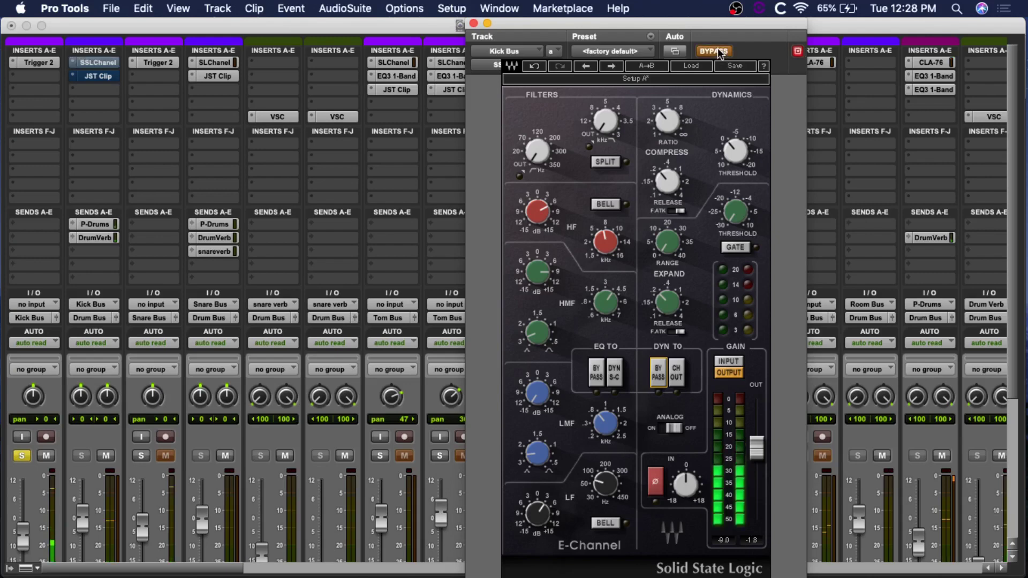
pyautogui.click(718, 48)
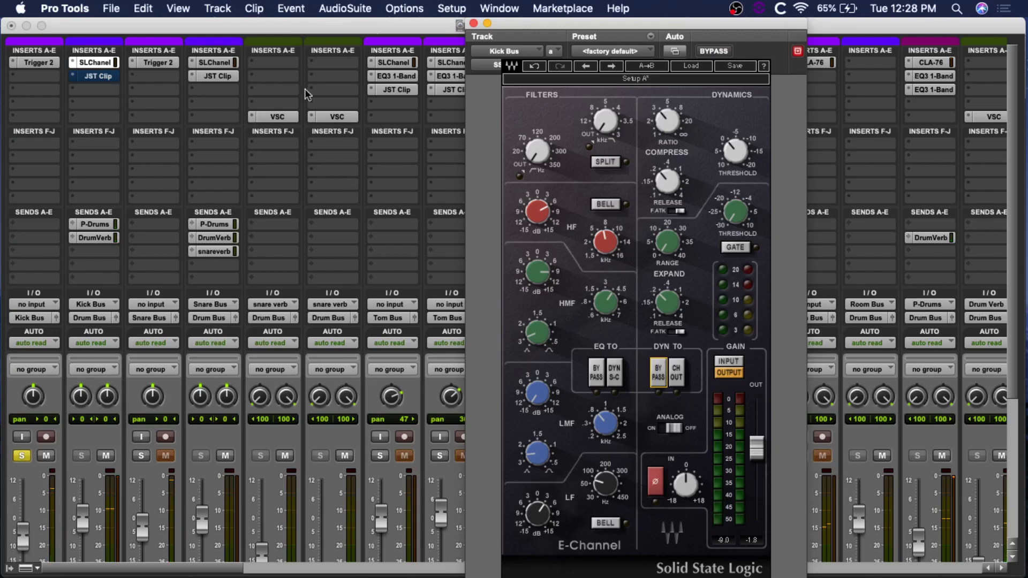
# Close the Kick Bus channel strip and move the solo from Kick to Snare Top
pyautogui.click(474, 23)
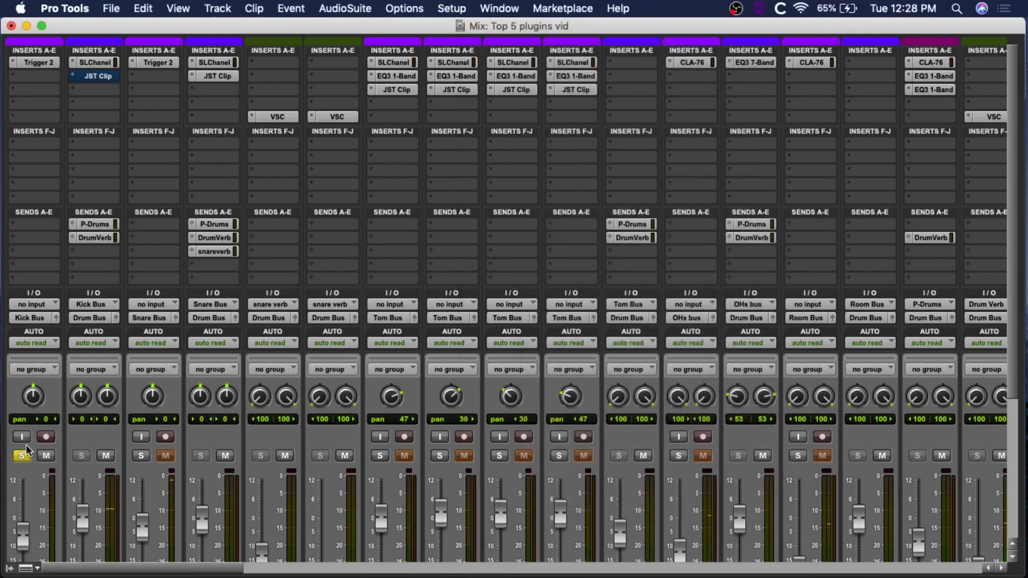
pyautogui.click(23, 455)
pyautogui.click(141, 455)
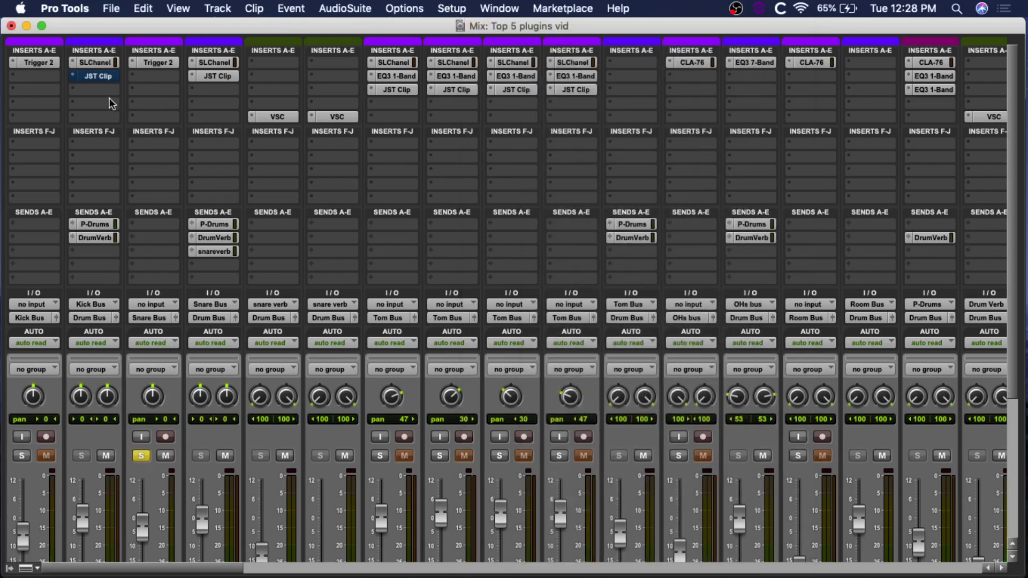
# Open the Snare Bus's SSL channel strip, compare the snare with it bypassed and active, and close it
pyautogui.click(213, 64)
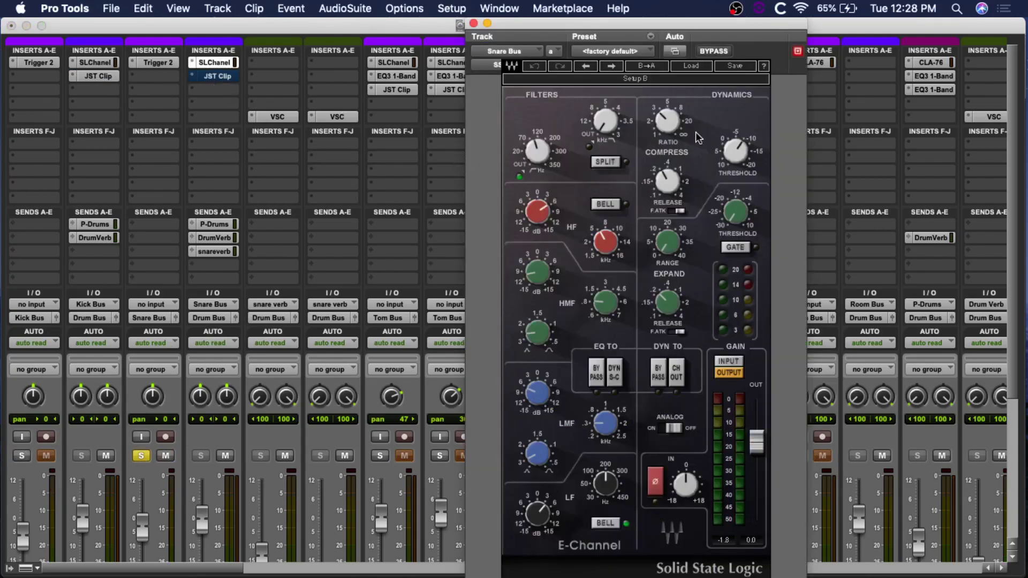
pyautogui.click(713, 51)
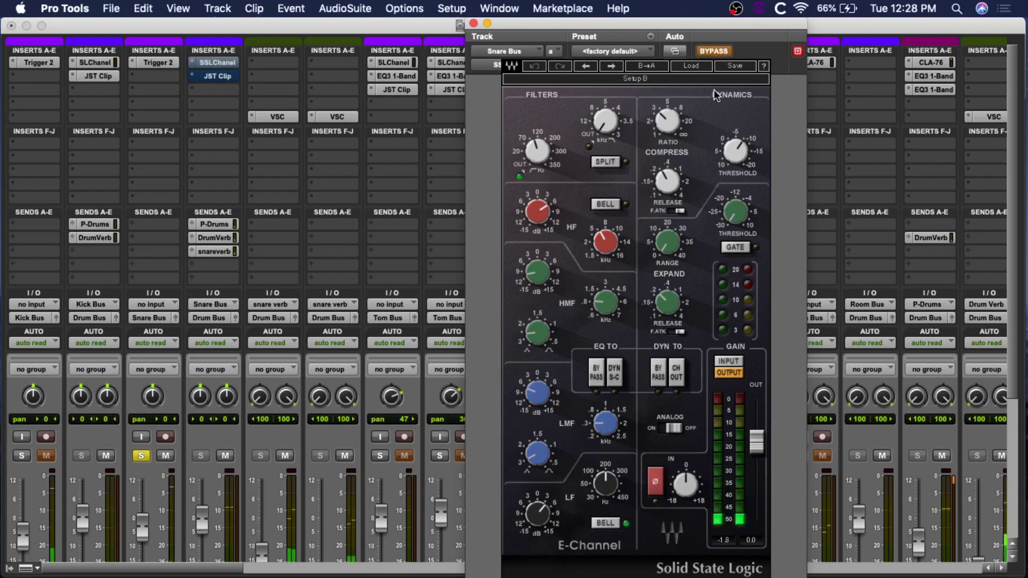
pyautogui.click(715, 51)
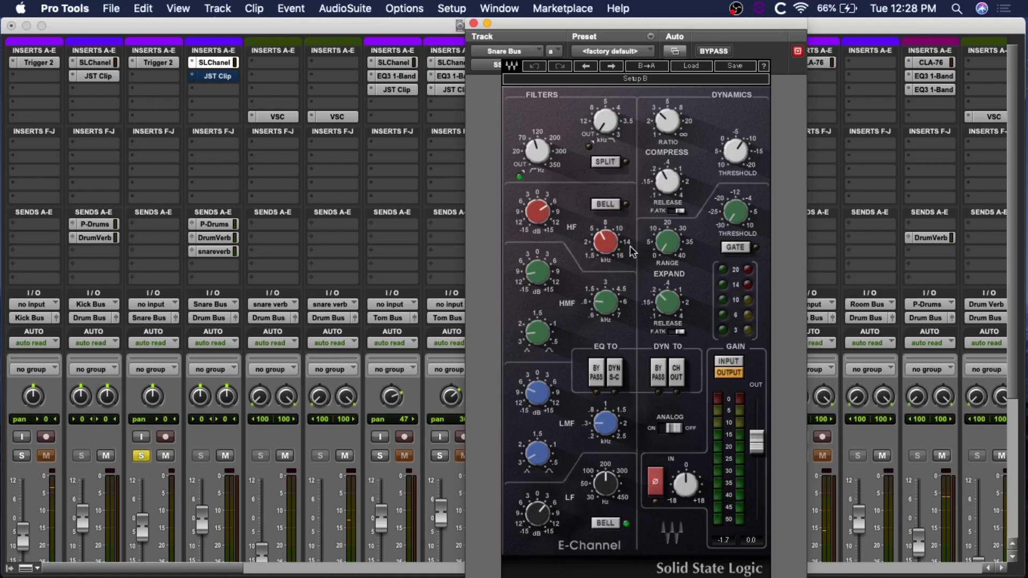
pyautogui.click(473, 23)
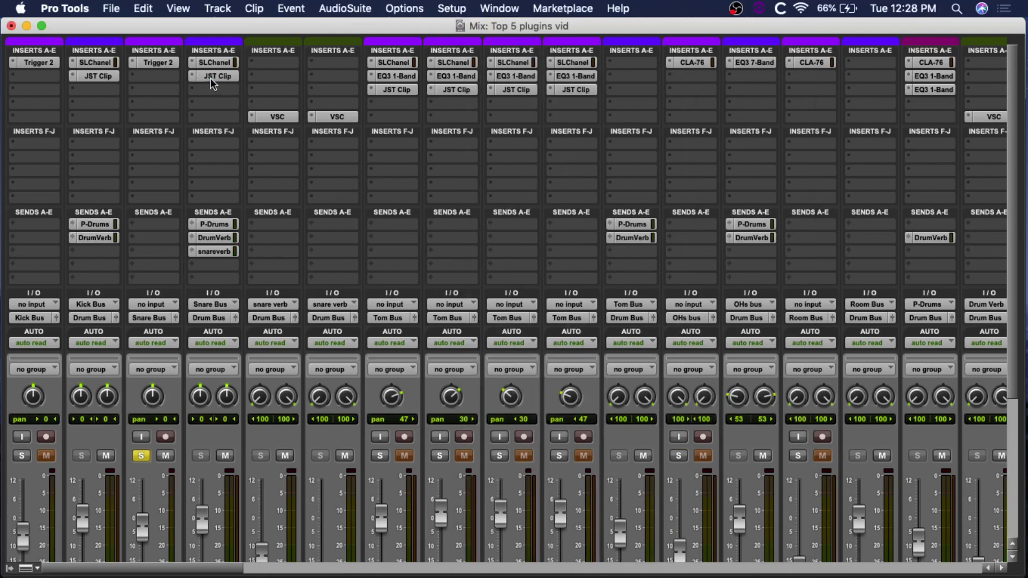
# Turn off the gtr edit group and move the solo from Snare Top to the tracks feeding GTR L and GTR R
pyautogui.click(142, 455)
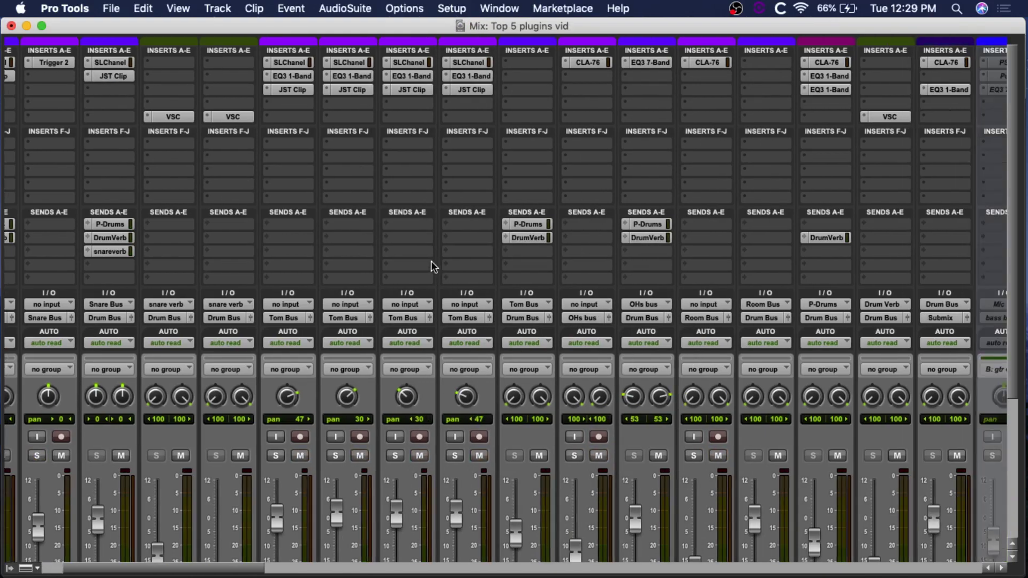
pyautogui.hscroll(5, 502, 265)
pyautogui.hscroll(5, 502, 266)
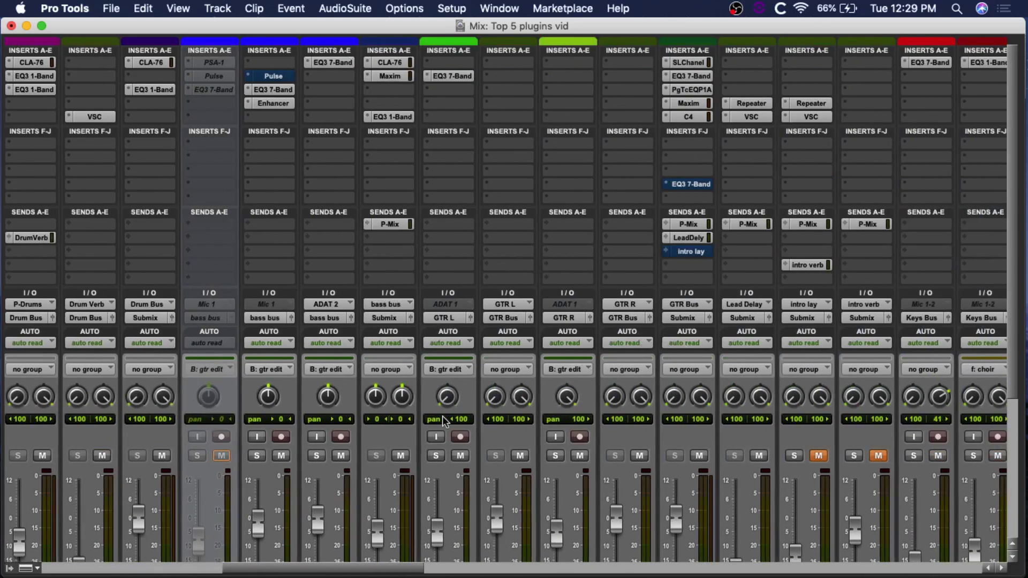
pyautogui.press('super+z')
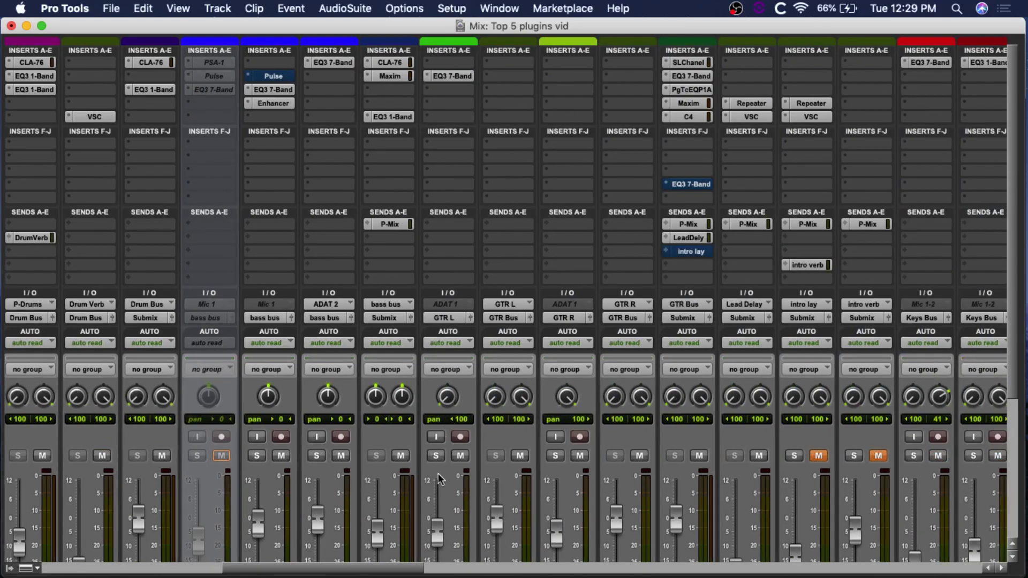
pyautogui.click(436, 457)
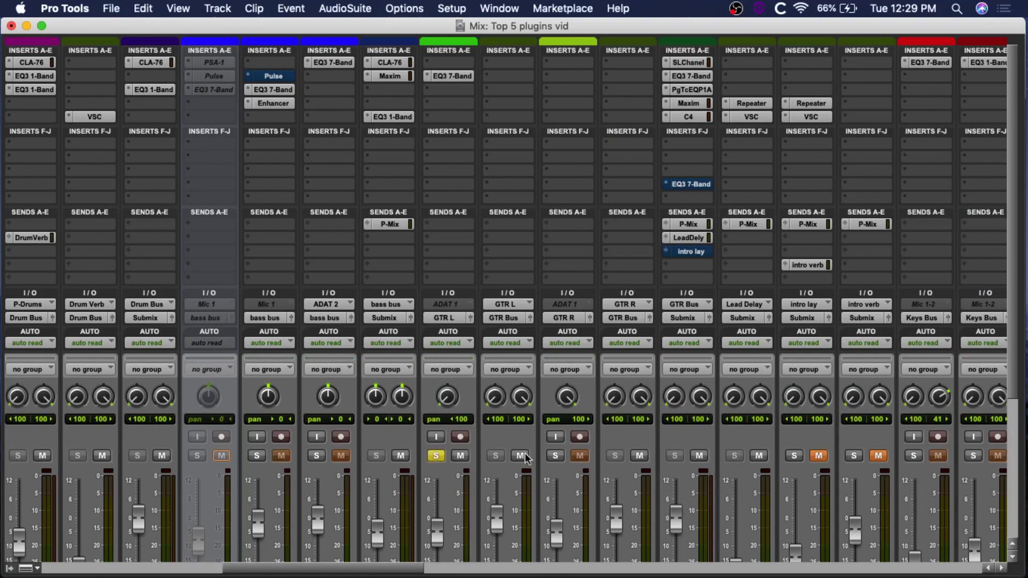
pyautogui.click(555, 456)
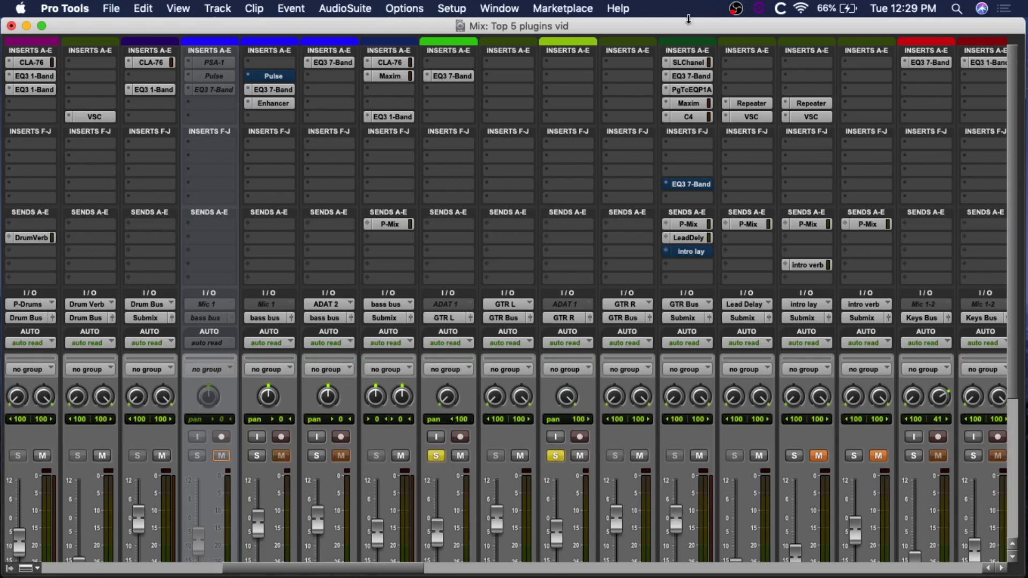
# Open the GTR Bus's SSL channel strip beside the soloed guitar tracks and bypass it
pyautogui.click(686, 62)
pyautogui.moveTo(705, 27); pyautogui.dragTo(856, 34)
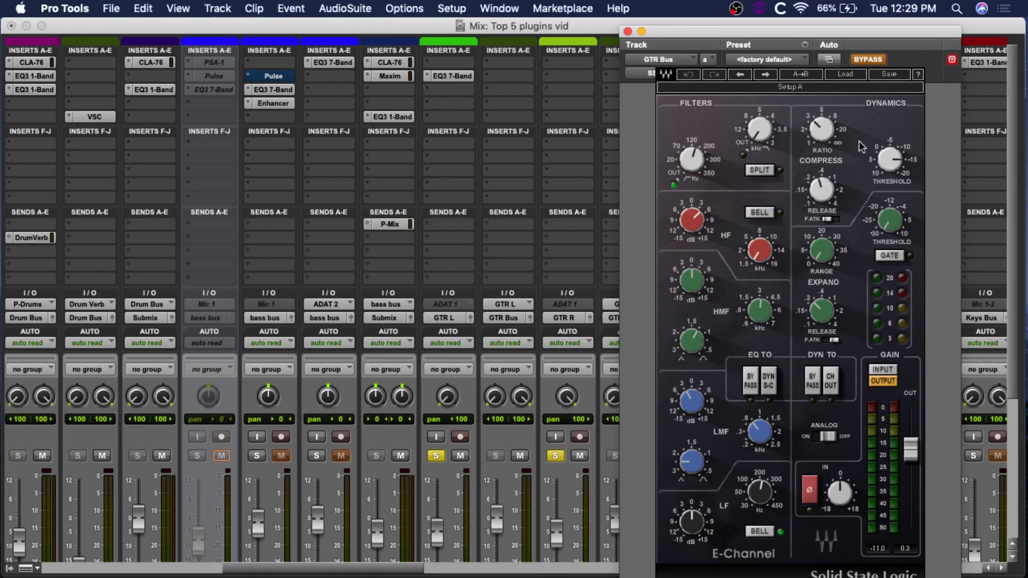
# Compare the soloed guitars with the GTR Bus's SSL channel strip active and bypassed, leaving it active
pyautogui.click(867, 60)
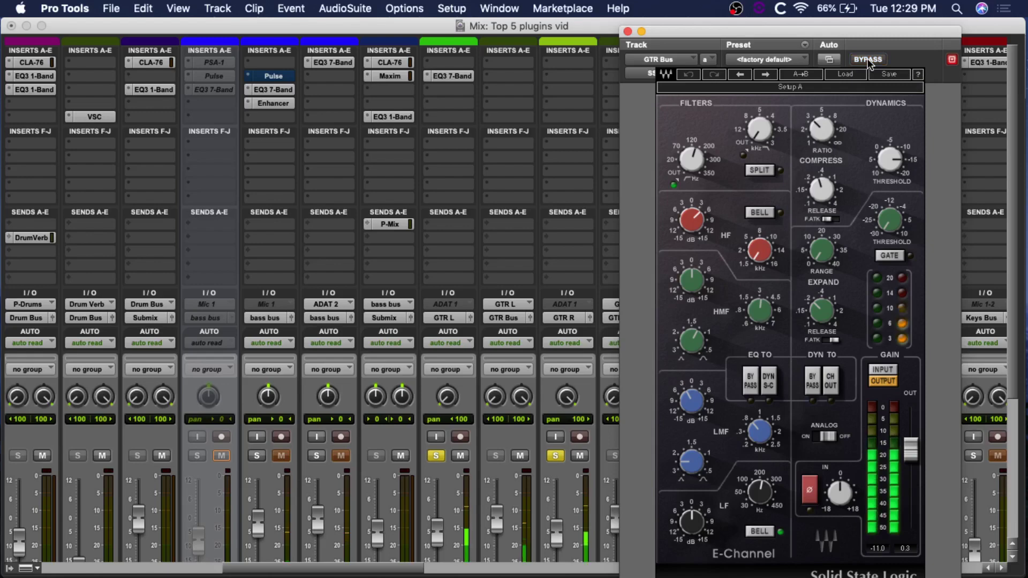
pyautogui.click(868, 60)
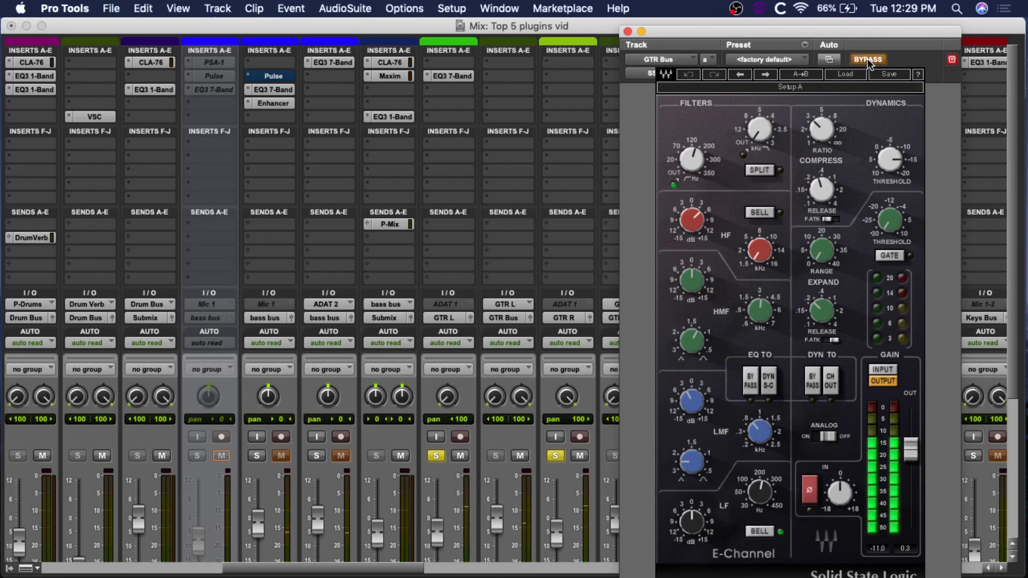
pyautogui.click(869, 60)
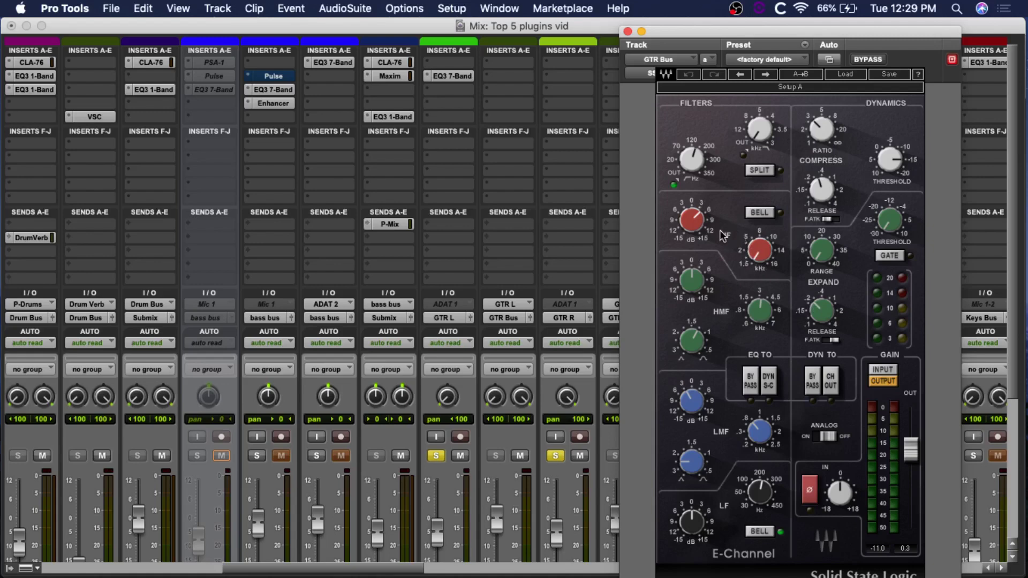
pyautogui.moveTo(690, 172); pyautogui.dragTo(697, 159)
# Clear the solos on the guitar tracks and bypass the GTR Bus's SSL channel strip
pyautogui.click(556, 455)
pyautogui.keyDown('alt'); pyautogui.click(555, 456); pyautogui.keyUp('alt')
pyautogui.click(874, 59)
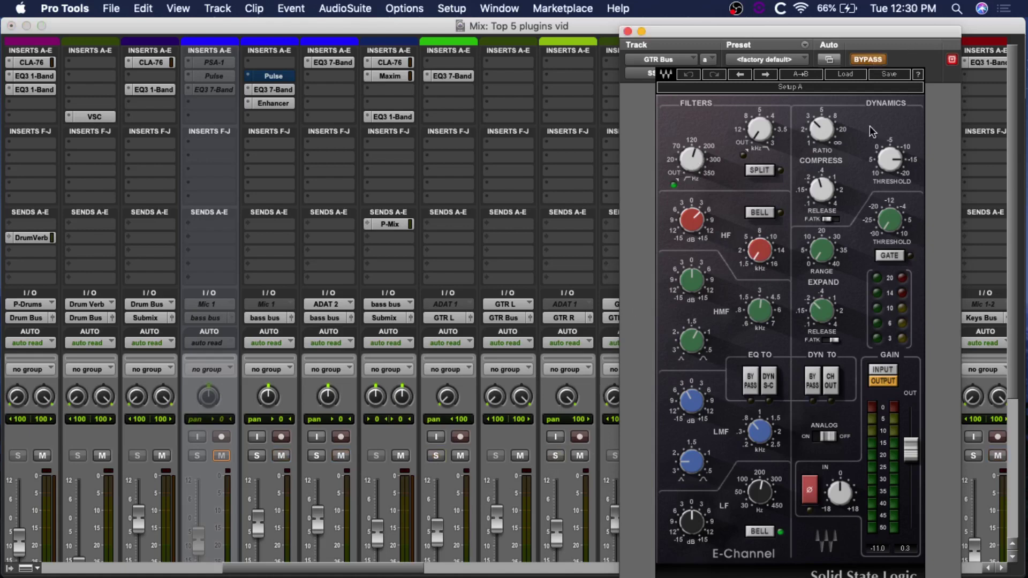
# Compare the full mix with the GTR Bus's SSL channel strip active and bypassed, leave it active and close it
pyautogui.click(866, 58)
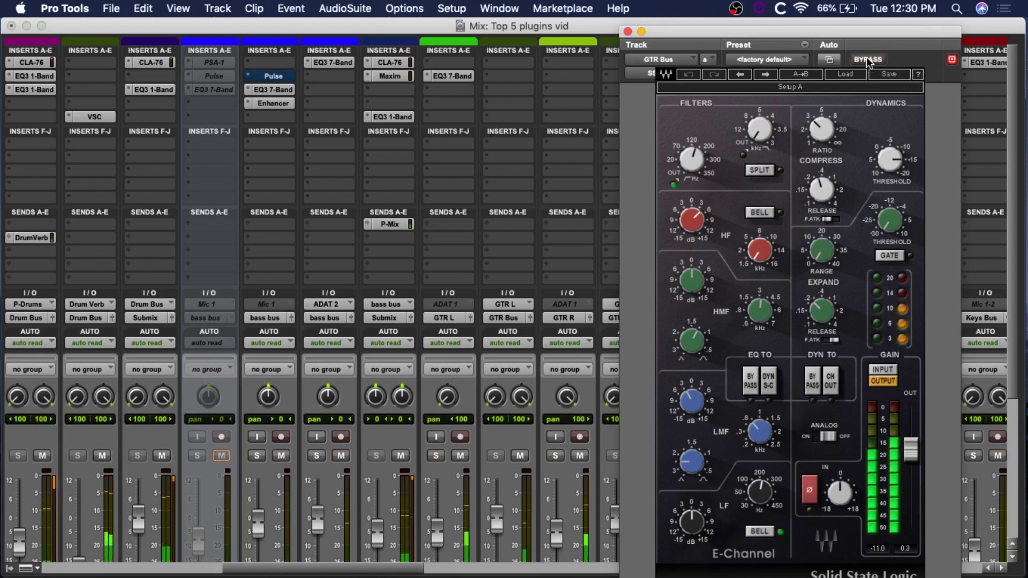
pyautogui.click(868, 60)
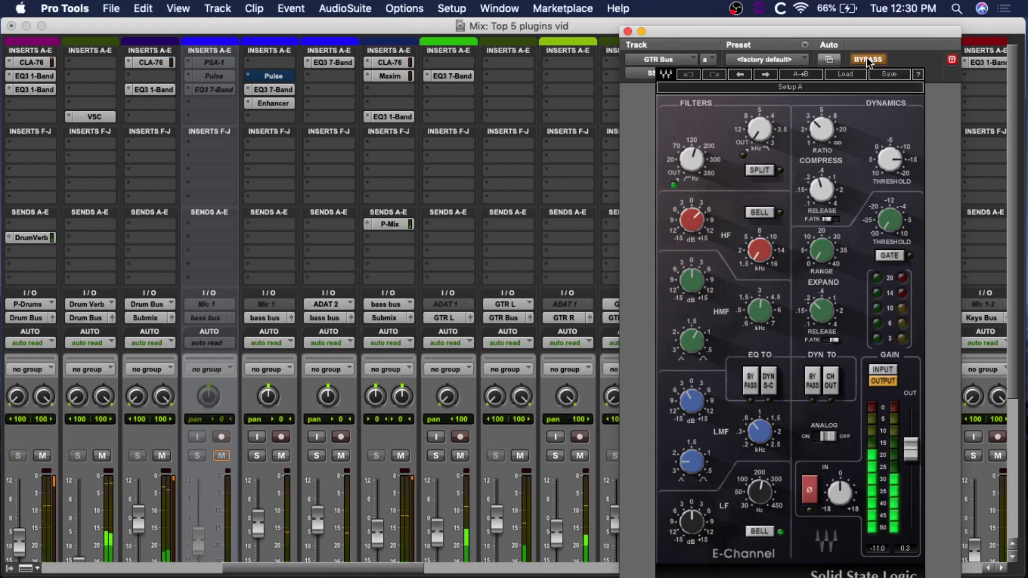
pyautogui.click(868, 60)
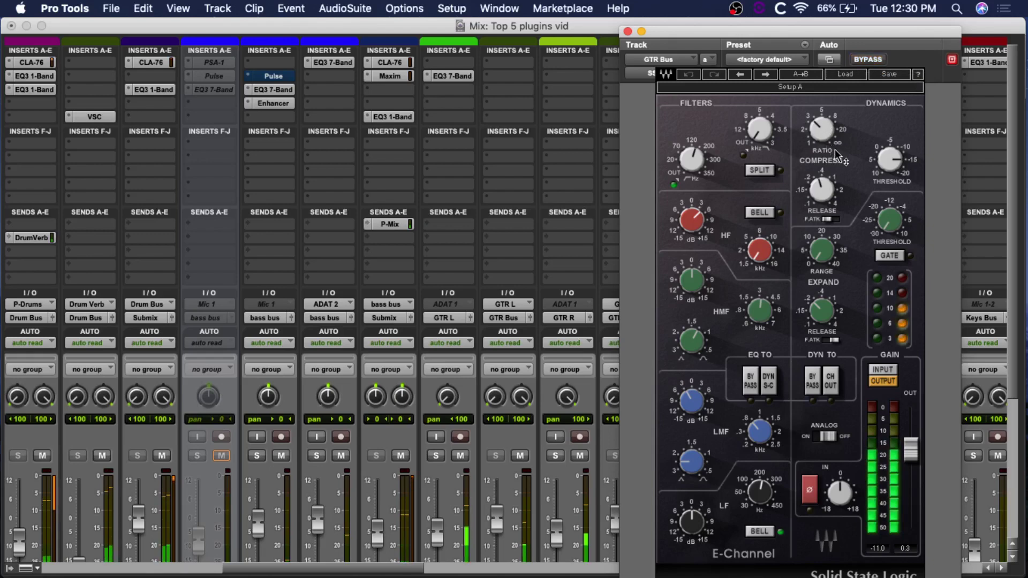
pyautogui.moveTo(837, 152)
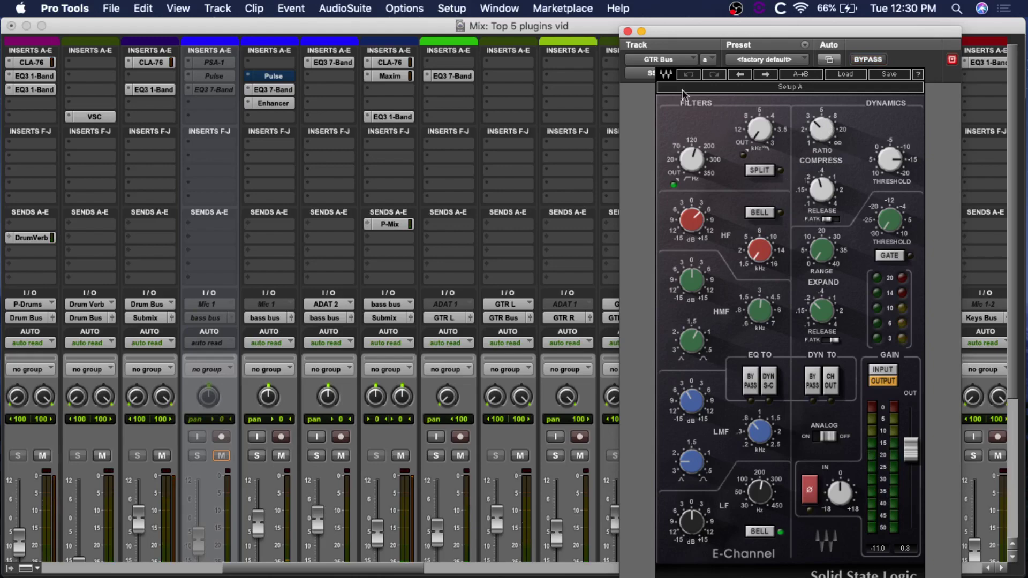
pyautogui.click(627, 31)
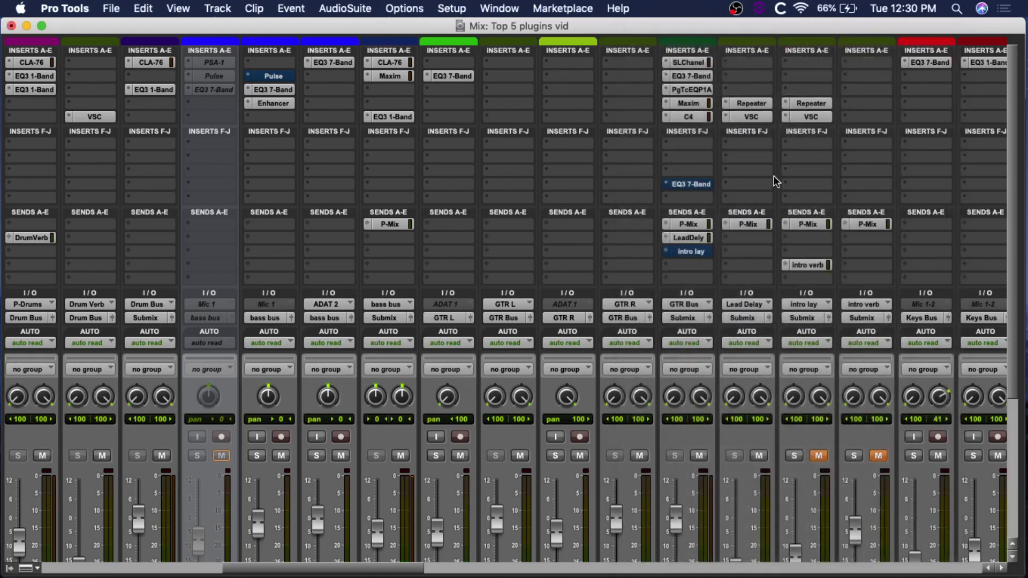
# Reopen the GTR Bus's SSL channel strip to review its controls, and close it
pyautogui.hscroll(7, 774, 180)
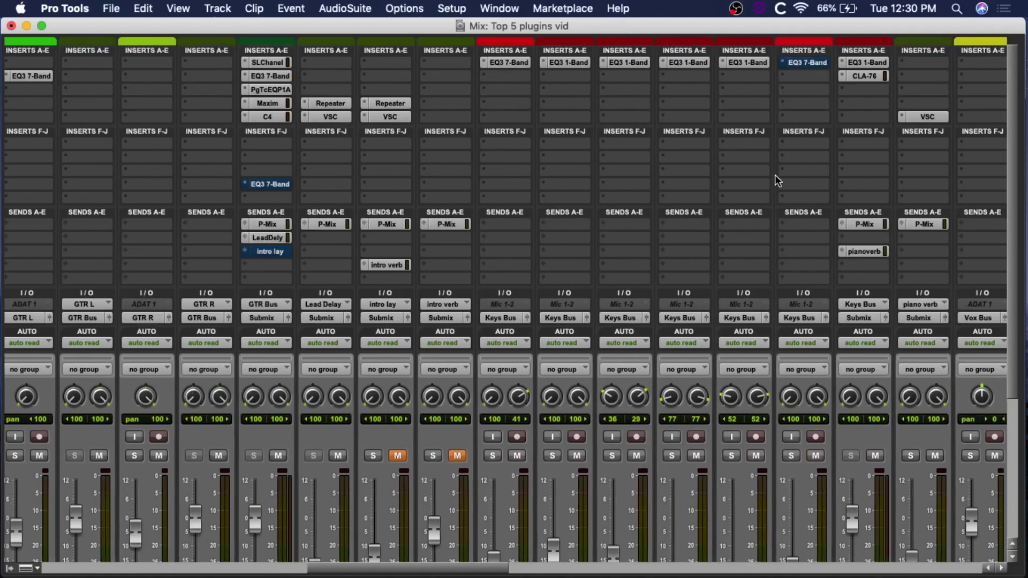
pyautogui.hscroll(-5, 776, 175)
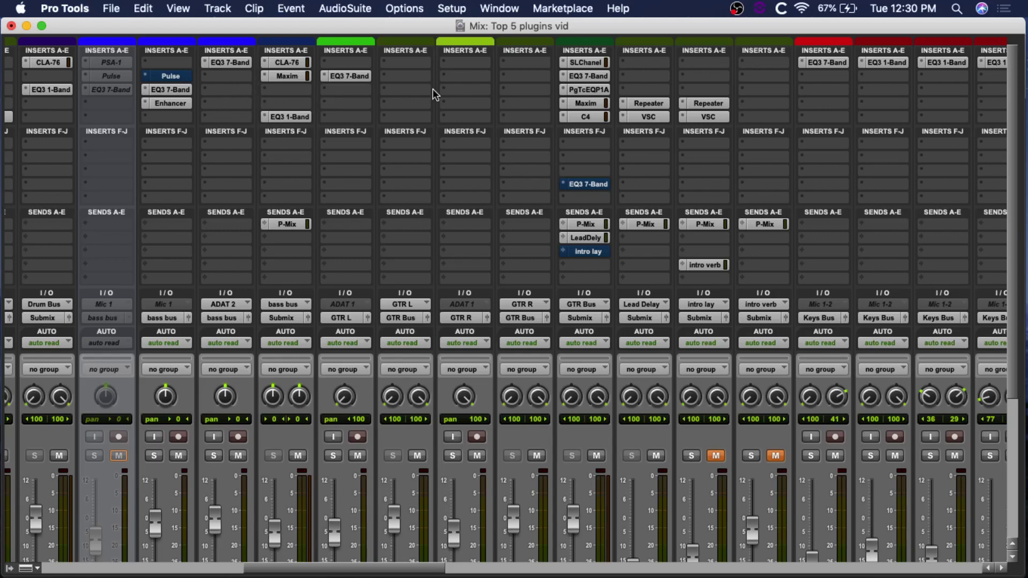
pyautogui.hscroll(7, 705, 96)
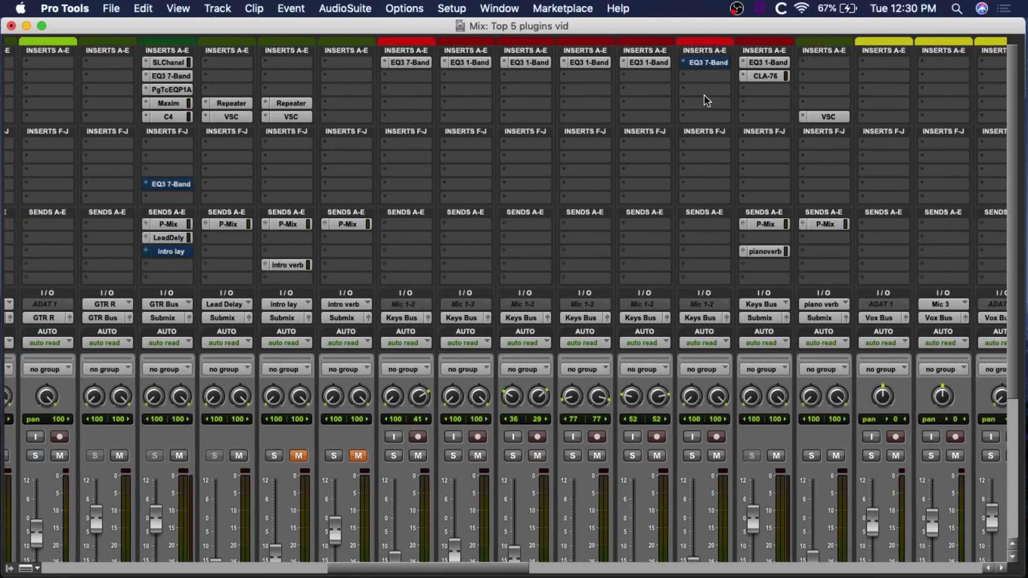
pyautogui.hscroll(-6, 613, 105)
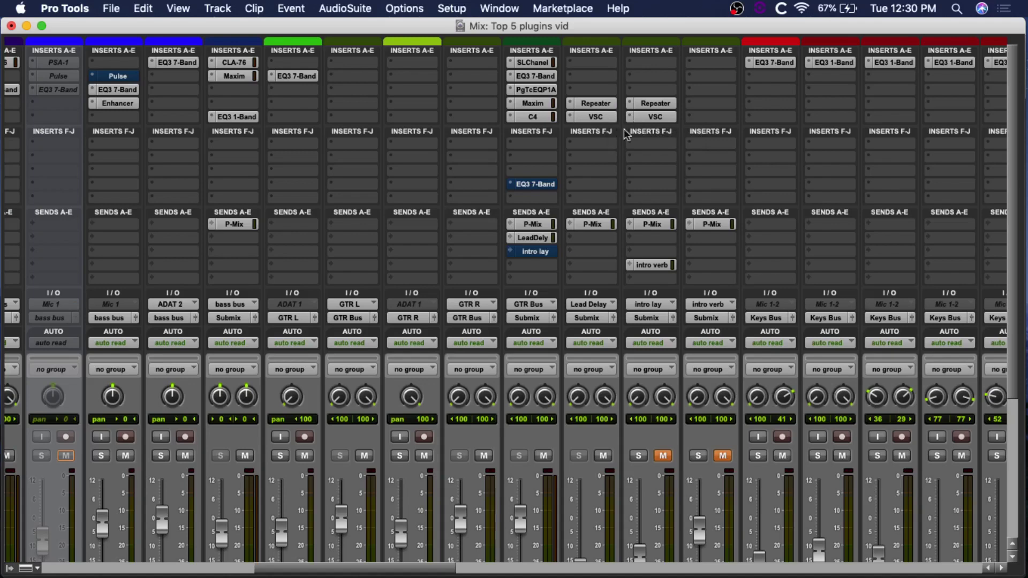
pyautogui.click(533, 62)
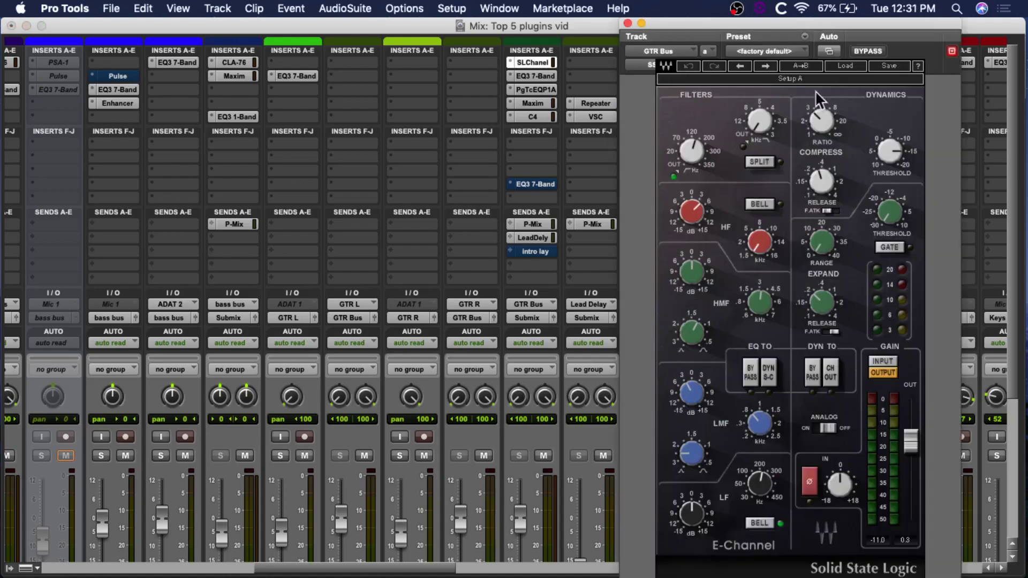
pyautogui.moveTo(822, 134)
pyautogui.click(641, 23)
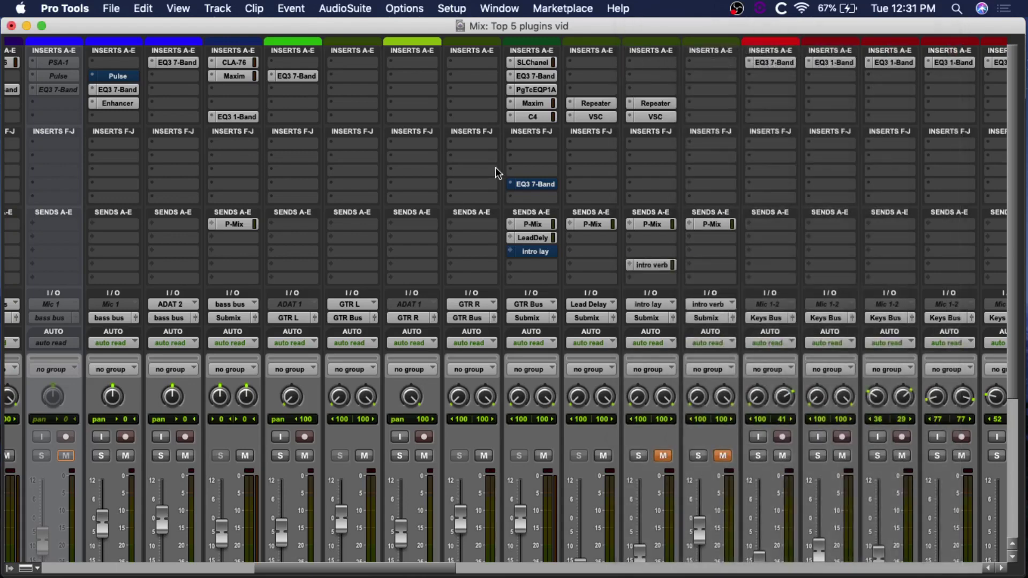
# Open the CLA-76 compressor on P-Drums and place its window clear of the drum channels' inserts
pyautogui.hscroll(-6, 449, 131)
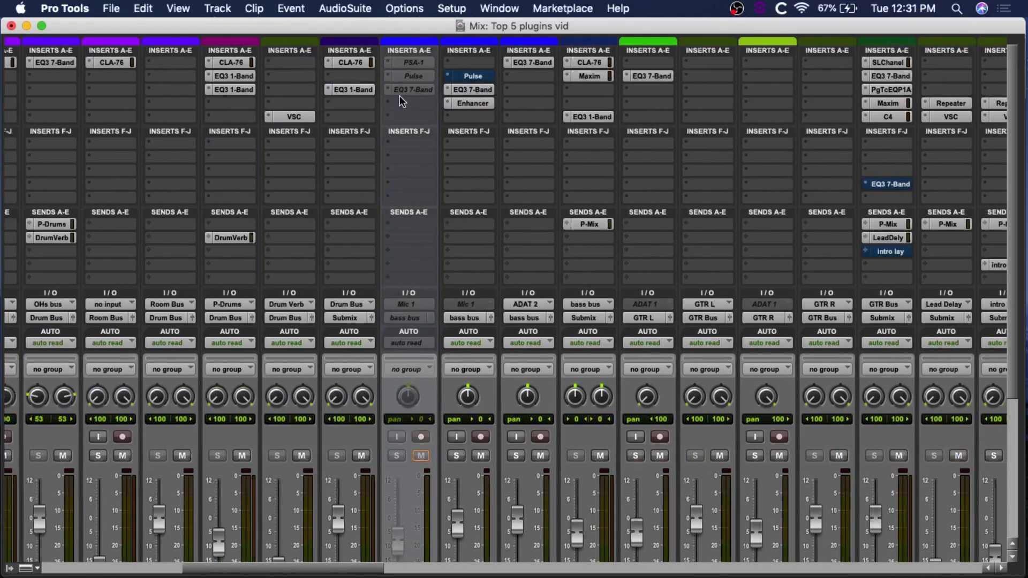
pyautogui.click(236, 63)
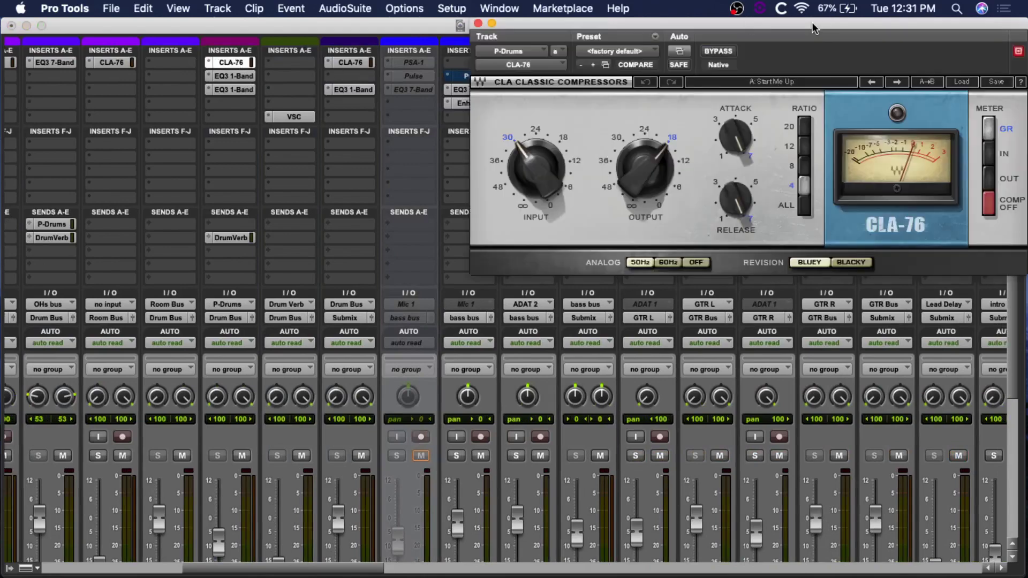
pyautogui.moveTo(814, 24); pyautogui.dragTo(694, 73)
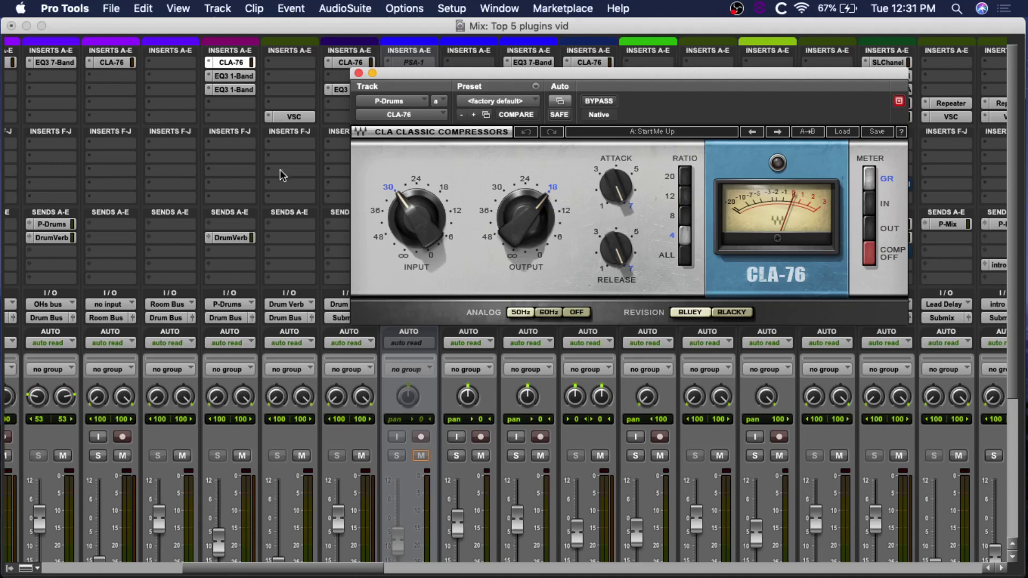
# Solo the Room 1 drum track and turn the gtr edit group back on
pyautogui.scroll(-6, 283, 168)
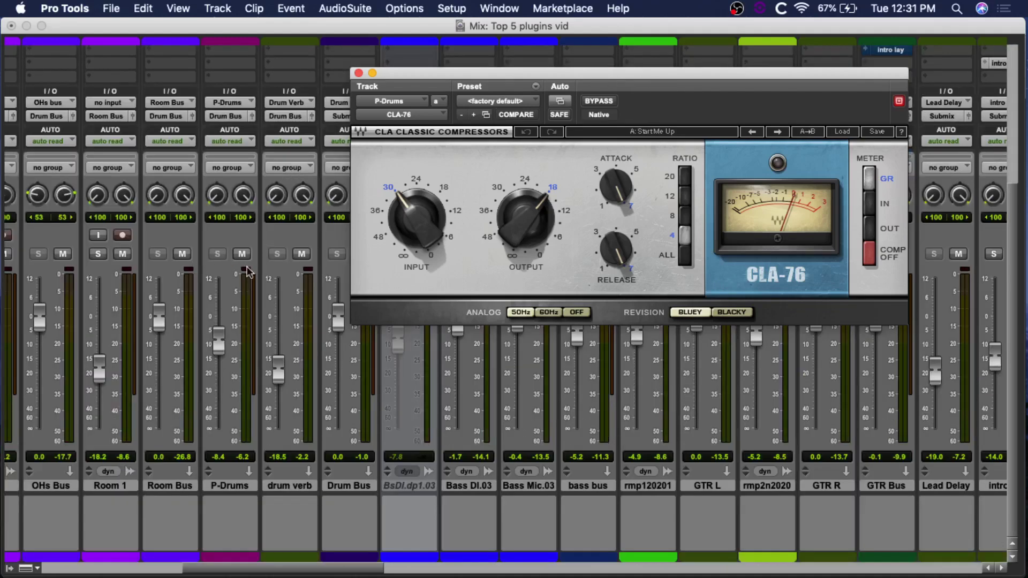
pyautogui.hscroll(-3, 106, 263)
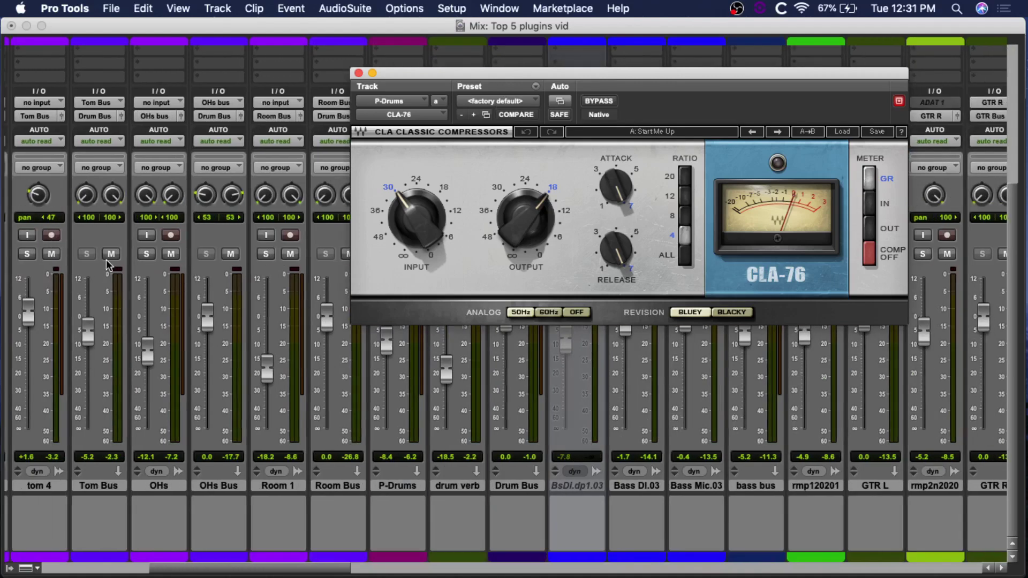
pyautogui.scroll(2, 188, 254)
pyautogui.hscroll(3, 187, 254)
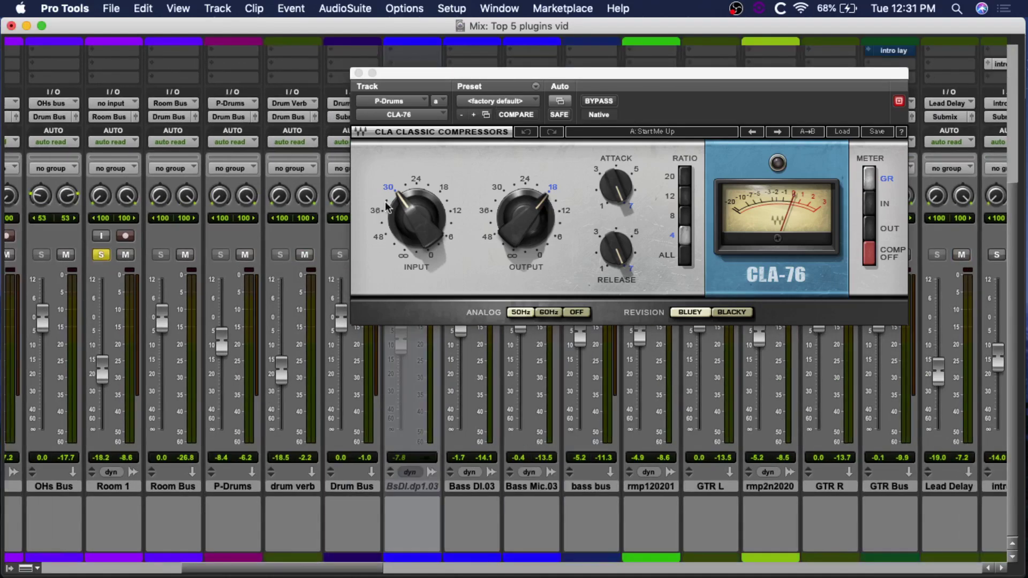
pyautogui.scroll(3, 242, 158)
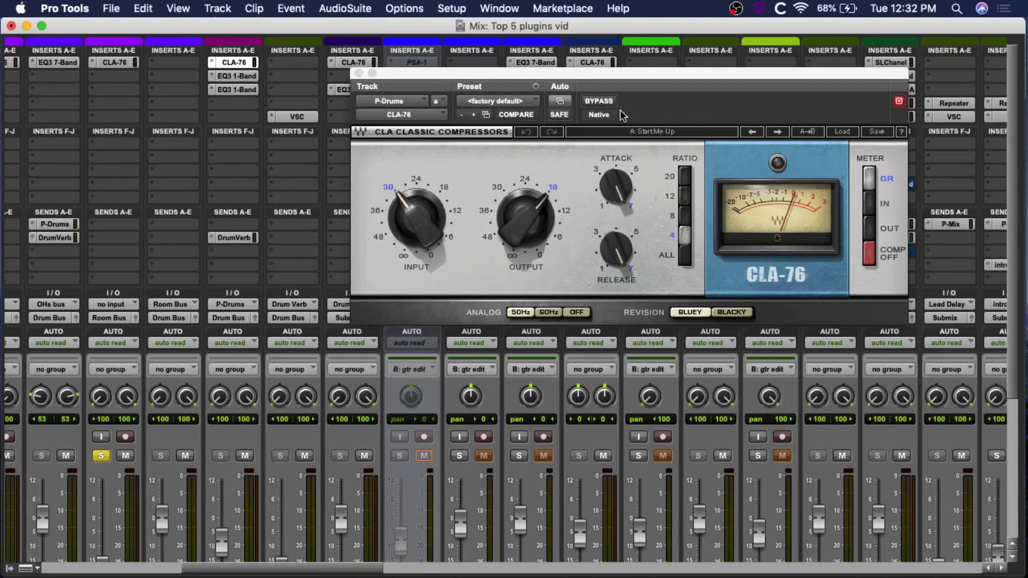
# Play the soloed drums and compare them with the P-Drums CLA-76 bypassed and active, leaving it active
pyautogui.press('space')
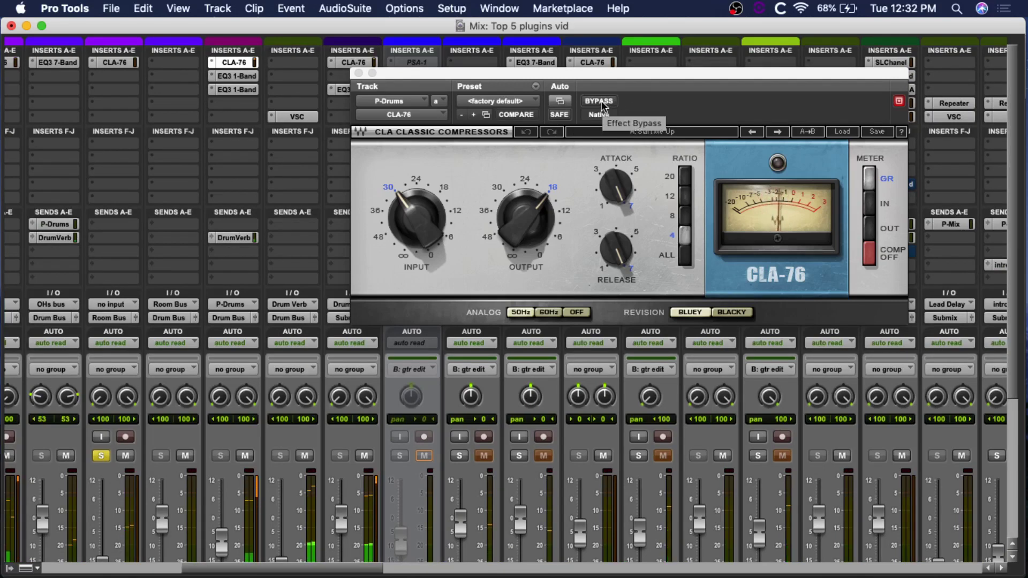
pyautogui.click(599, 102)
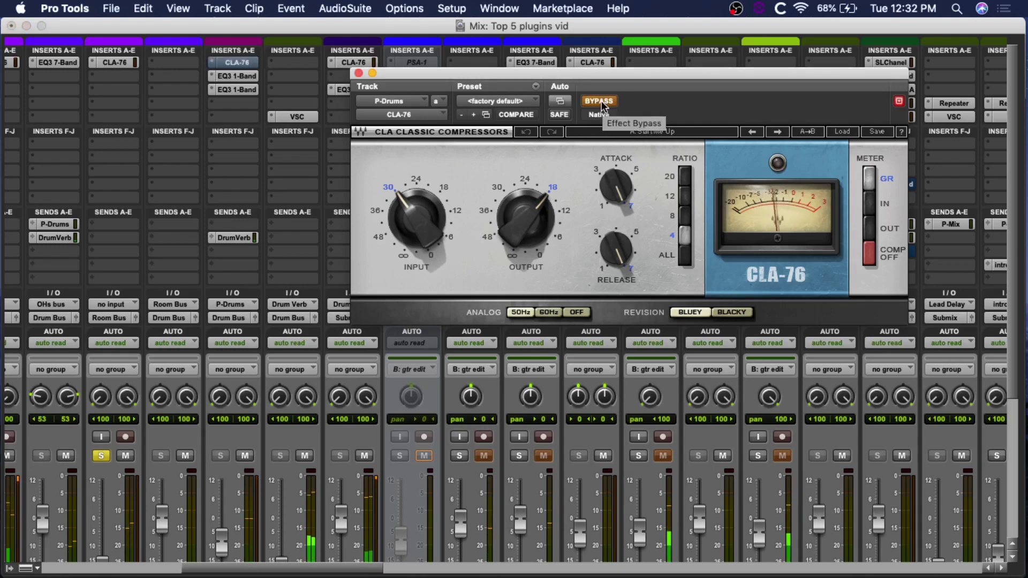
pyautogui.click(601, 102)
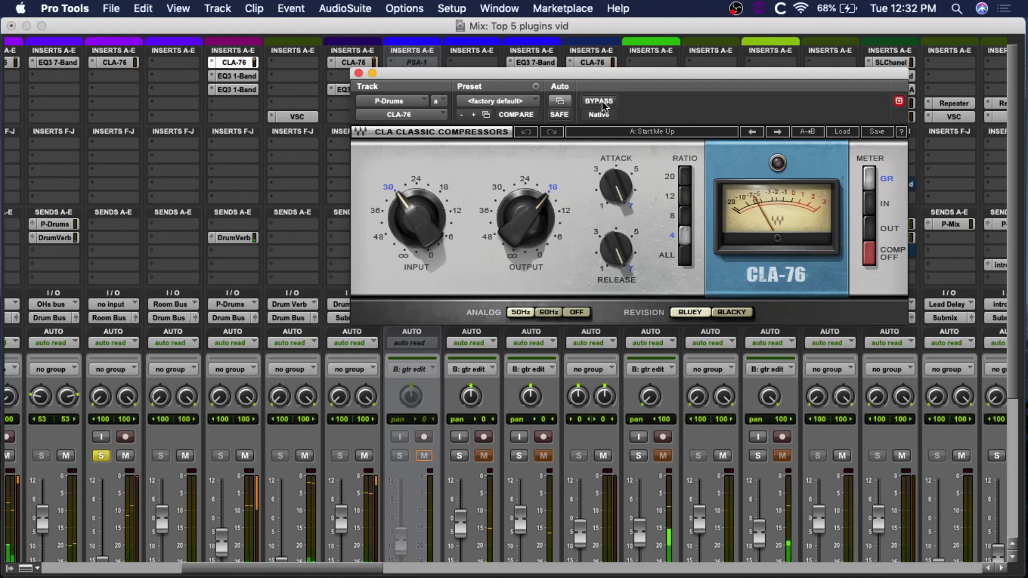
pyautogui.click(602, 101)
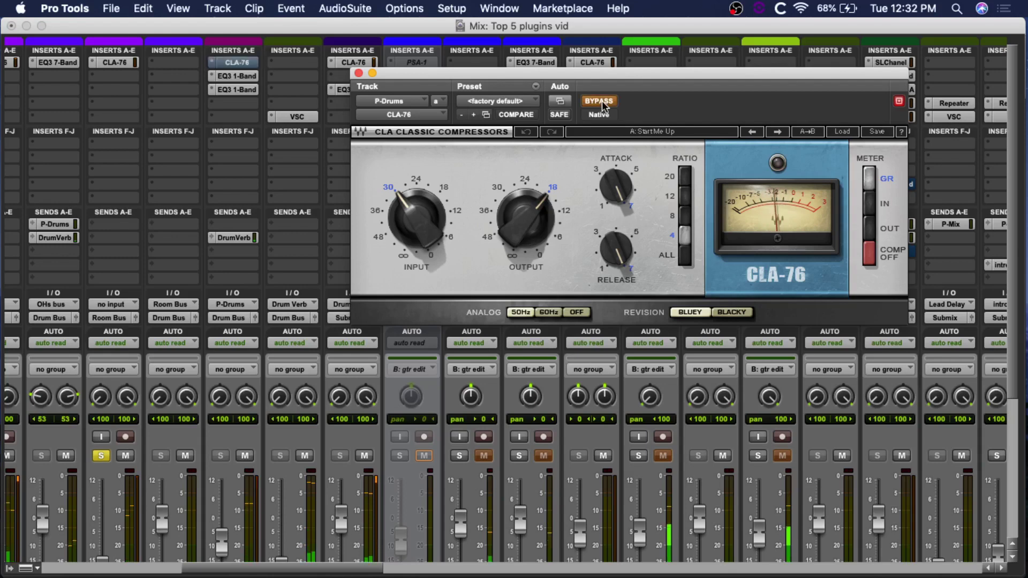
pyautogui.click(602, 100)
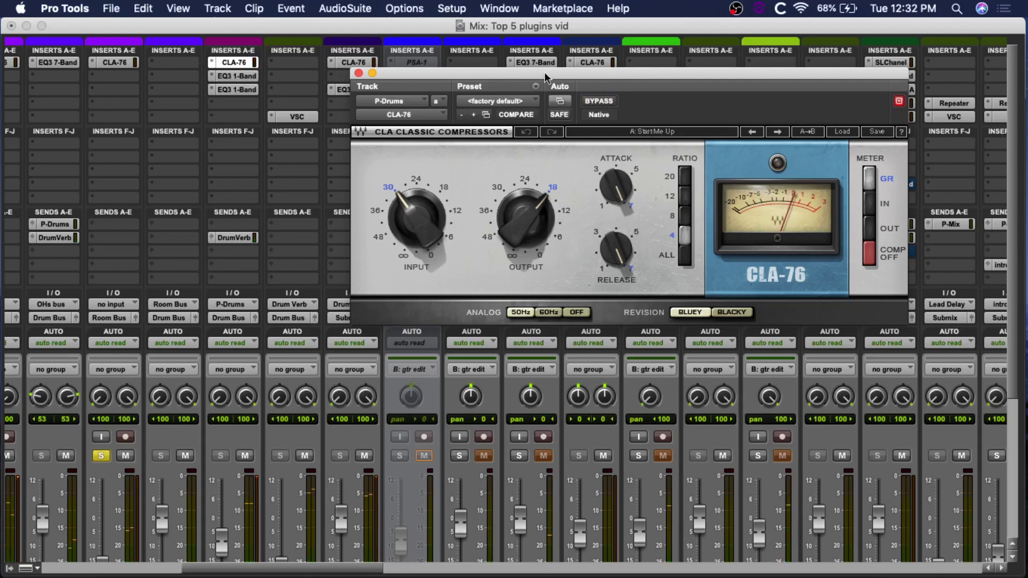
# Move the compressor window aside and compare the drums with the P-Drums track muted and unmuted, leaving it unmuted
pyautogui.moveTo(472, 88); pyautogui.dragTo(551, 104)
pyautogui.scroll(-5, 289, 231)
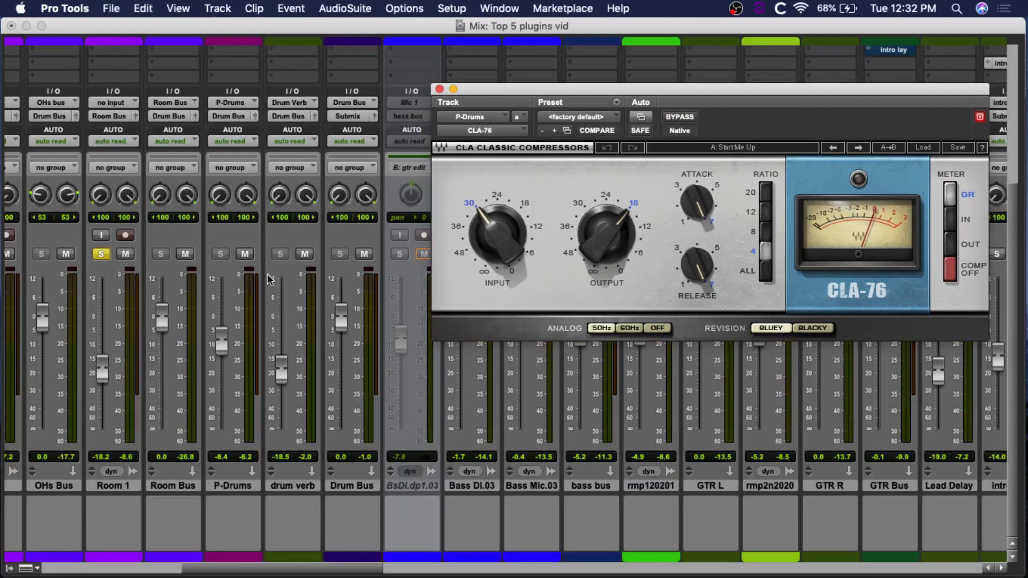
pyautogui.scroll(5, 247, 261)
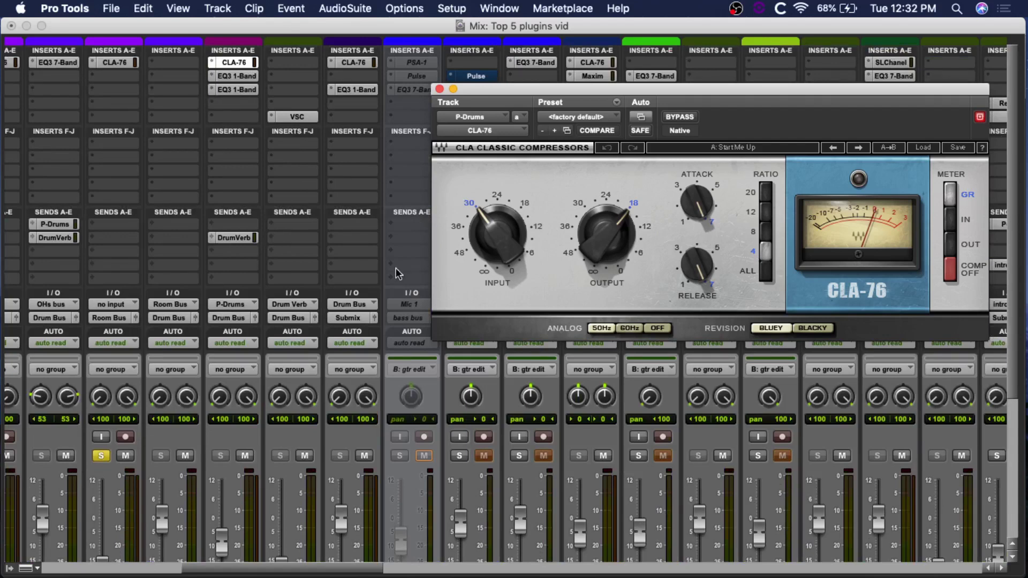
pyautogui.scroll(-5, 381, 262)
pyautogui.click(244, 254)
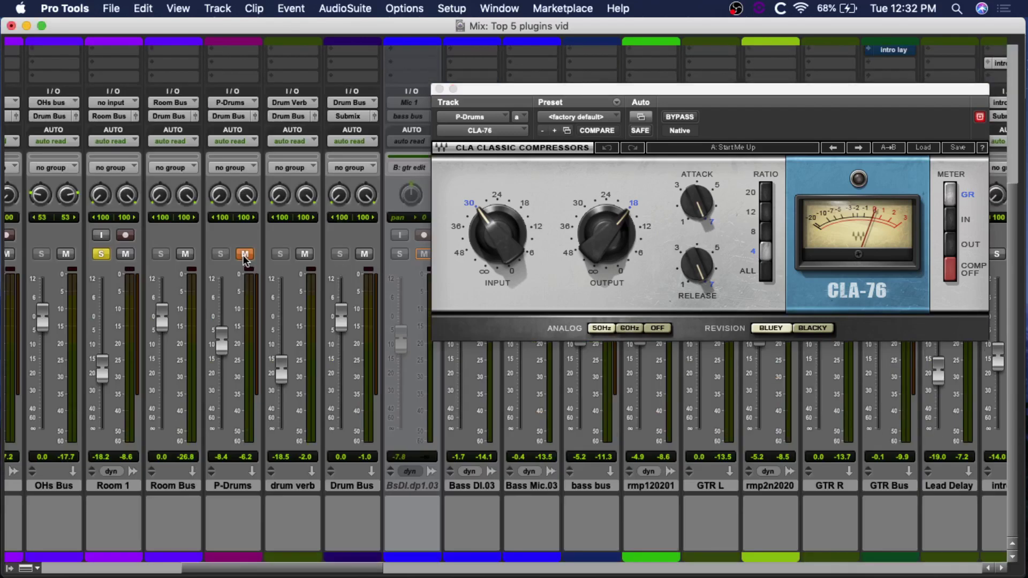
pyautogui.click(246, 255)
pyautogui.click(245, 255)
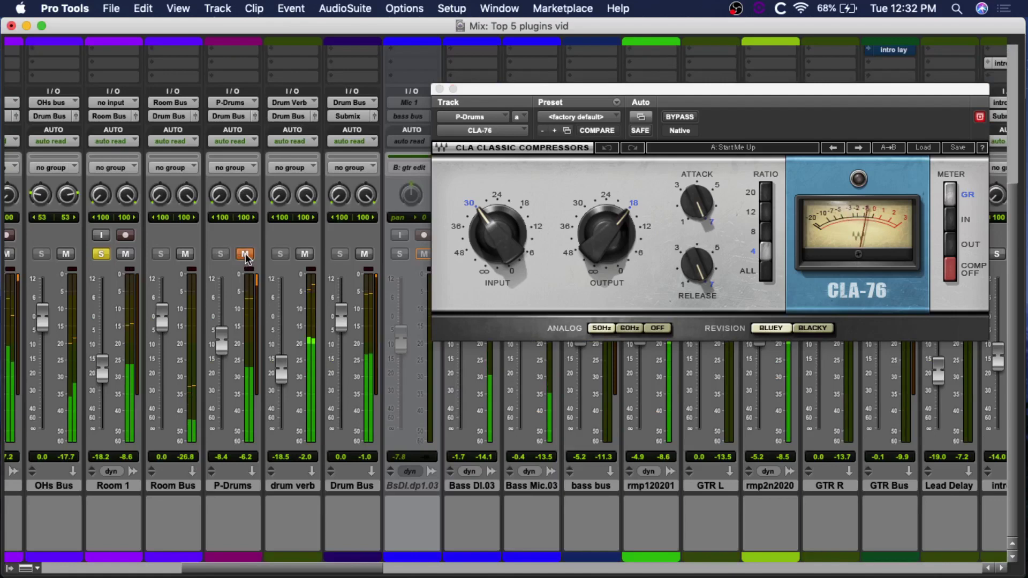
pyautogui.click(245, 255)
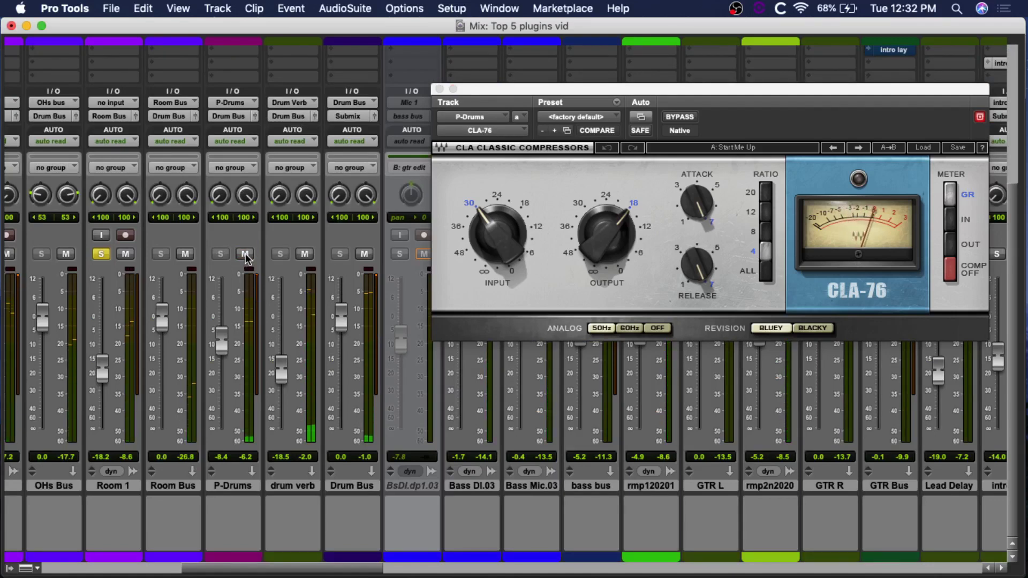
# Open the Drum Bus's CLA-76 compressor and bypass it
pyautogui.scroll(5, 273, 200)
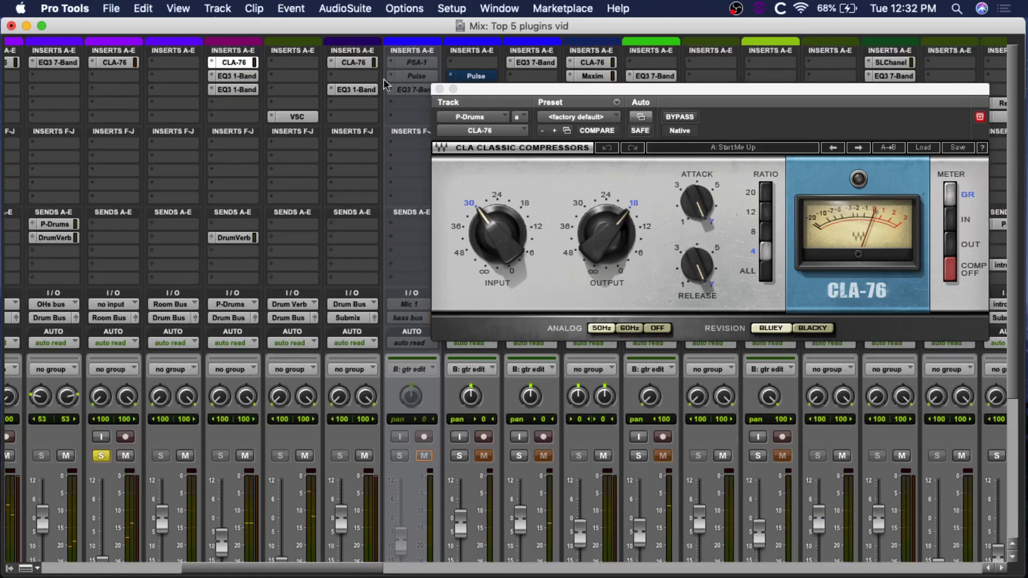
pyautogui.click(355, 63)
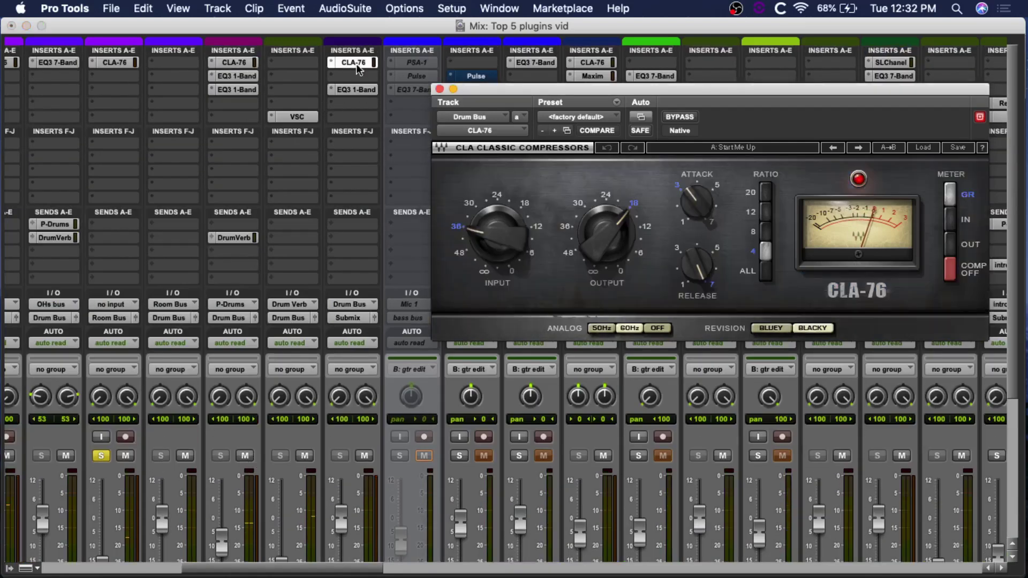
pyautogui.click(681, 116)
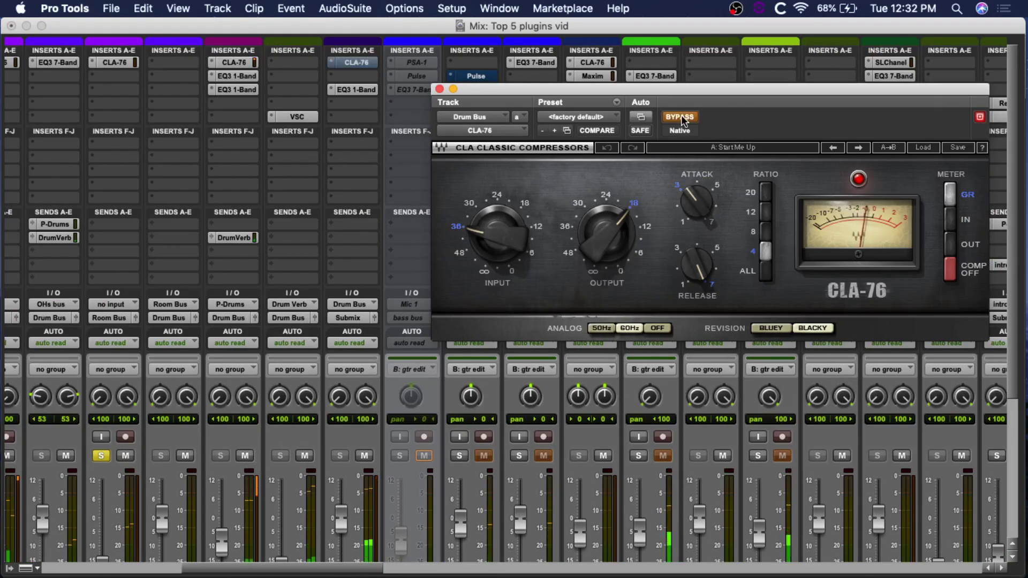
# Reactivate the Drum Bus's CLA-76, close its window and unsolo the Room 1 track
pyautogui.click(681, 116)
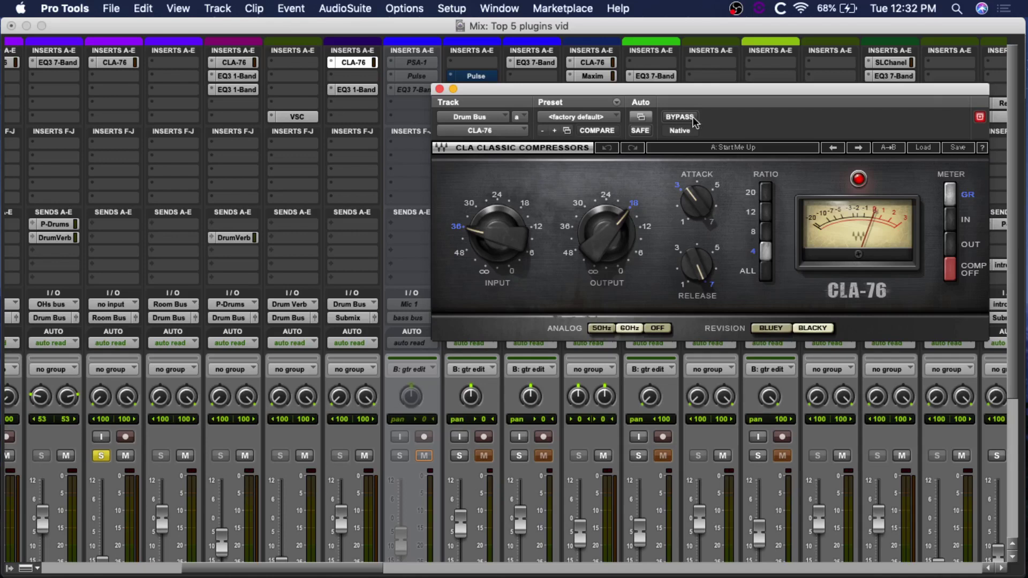
pyautogui.click(440, 89)
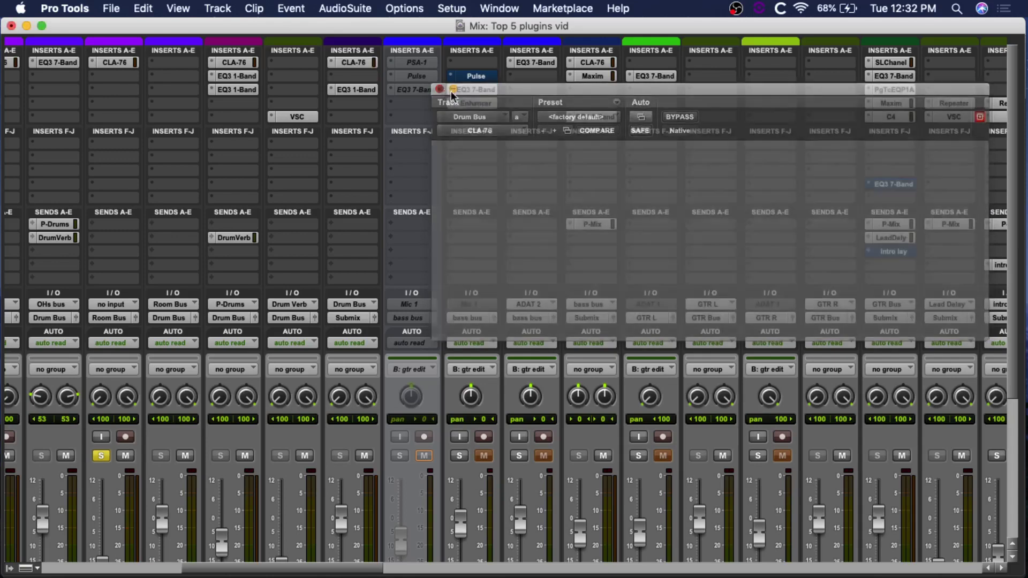
pyautogui.click(100, 456)
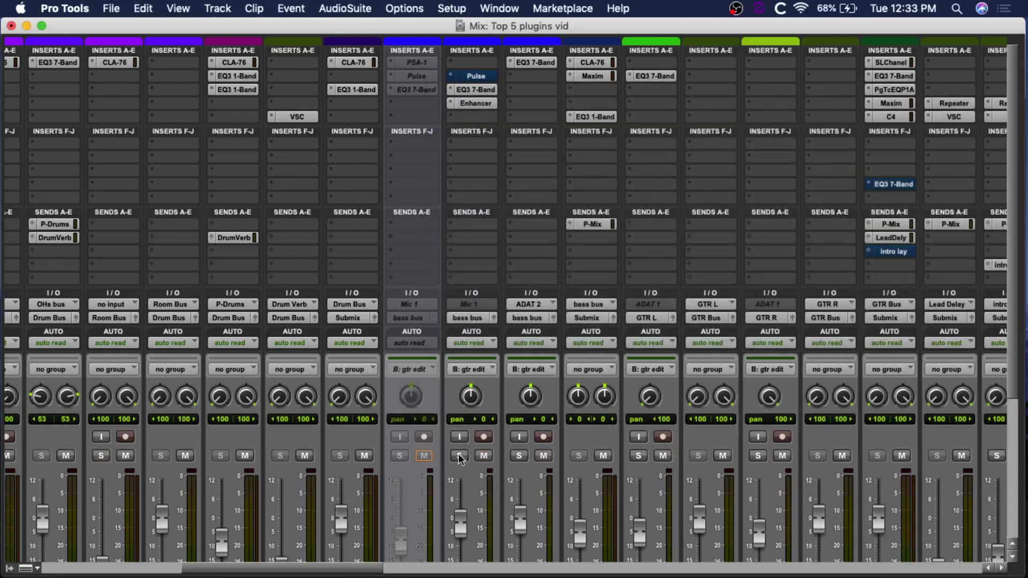
# Solo the Bass DI and Bass Mic tracks and turn off the gtr edit group
pyautogui.click(483, 456)
pyautogui.click(519, 456)
pyautogui.press('b')
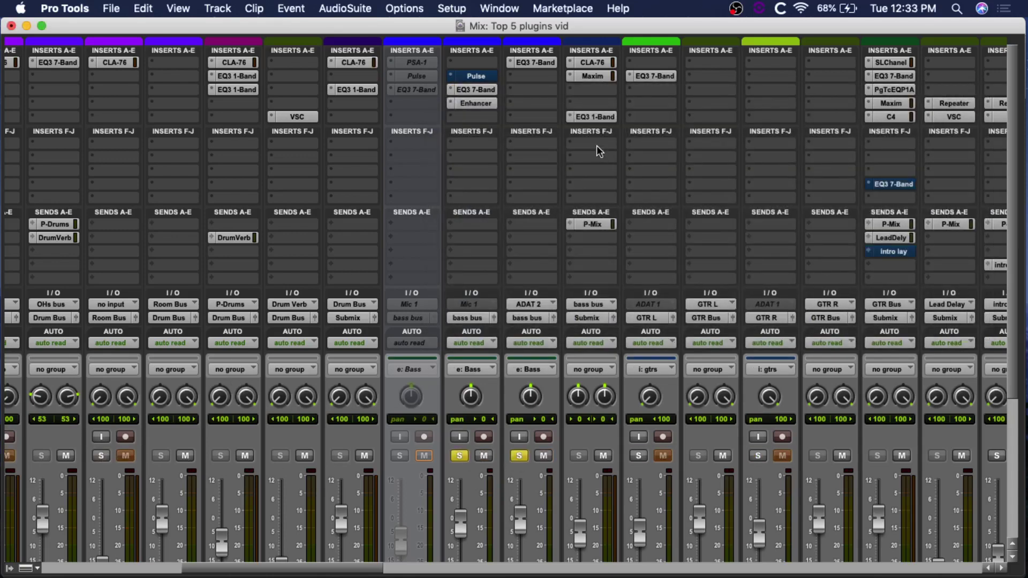
# Open the bass bus's CLA-76 and compare the soloed bass with it bypassed and active, leaving it active
pyautogui.click(588, 64)
pyautogui.moveTo(644, 83); pyautogui.dragTo(609, 90)
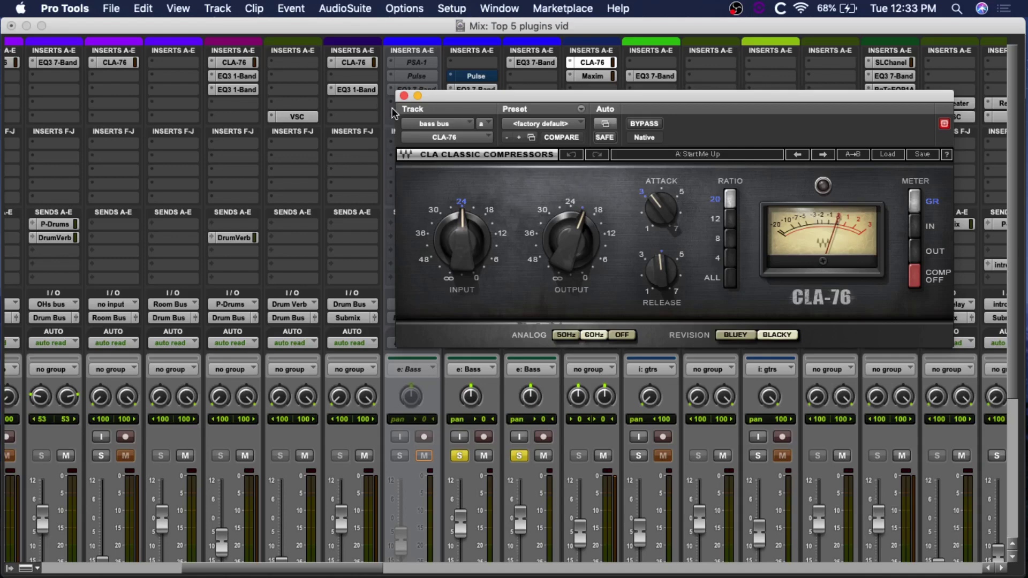
pyautogui.click(646, 122)
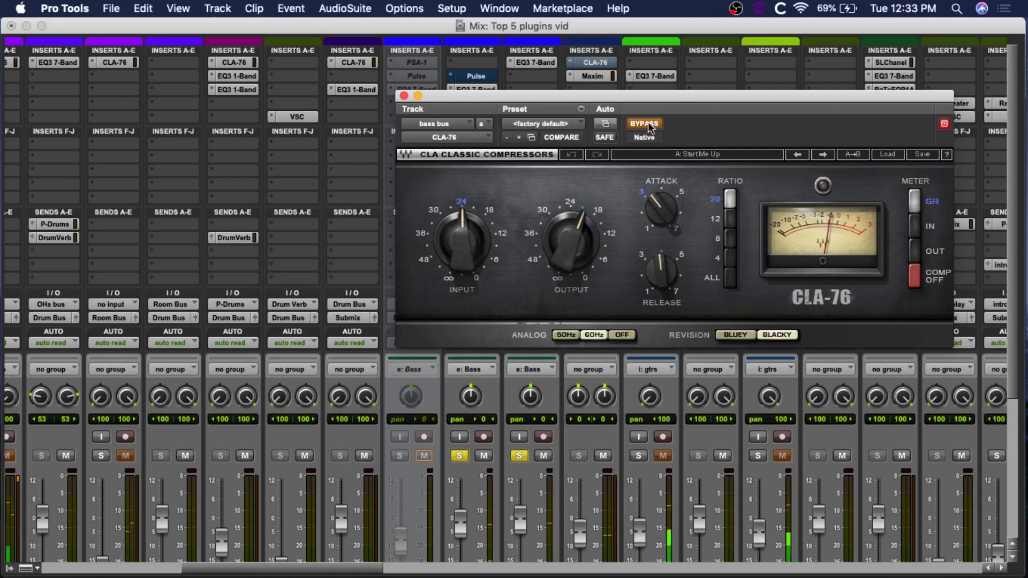
pyautogui.click(648, 122)
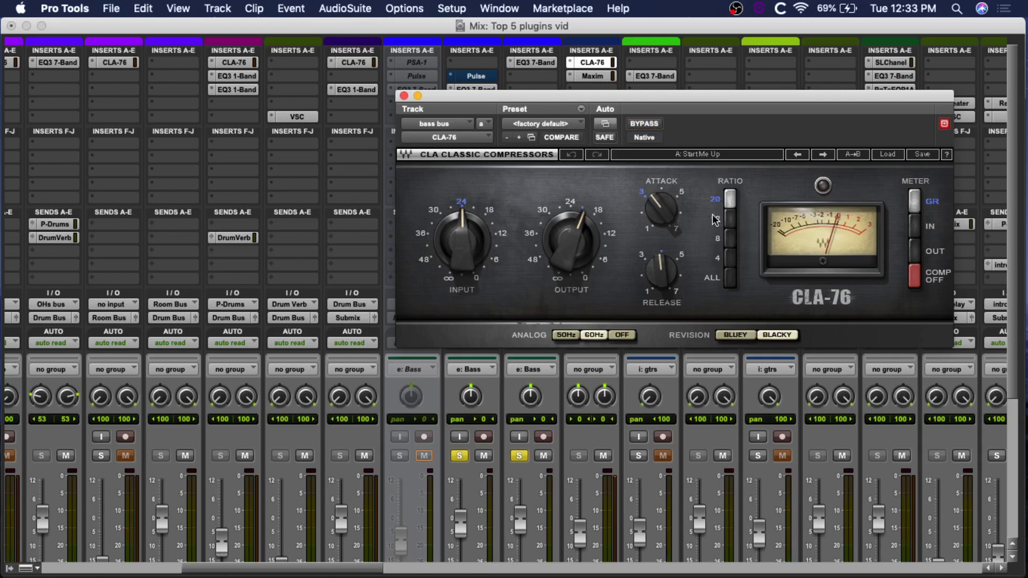
pyautogui.click(644, 125)
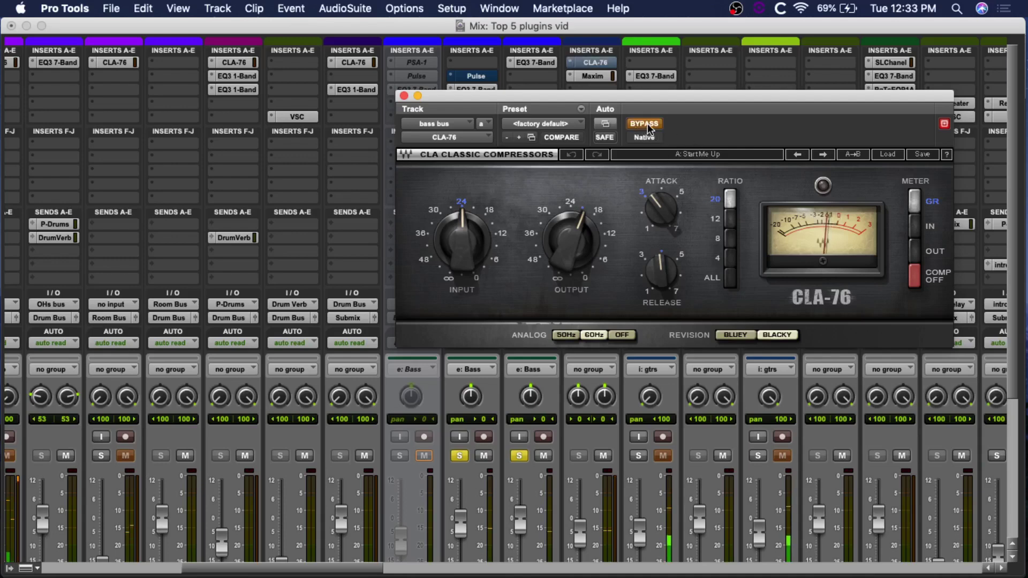
pyautogui.click(646, 124)
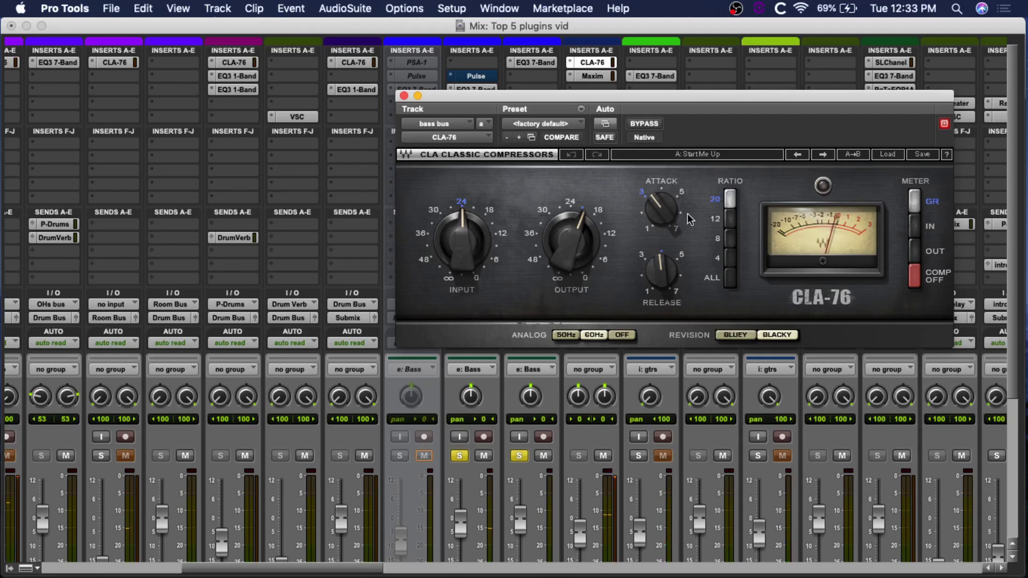
# Close the bass compressor and switch the solo from the bass tracks to the two k: vox and two backingvx tracks
pyautogui.click(404, 96)
pyautogui.keyDown('alt'); pyautogui.click(459, 456); pyautogui.keyUp('alt')
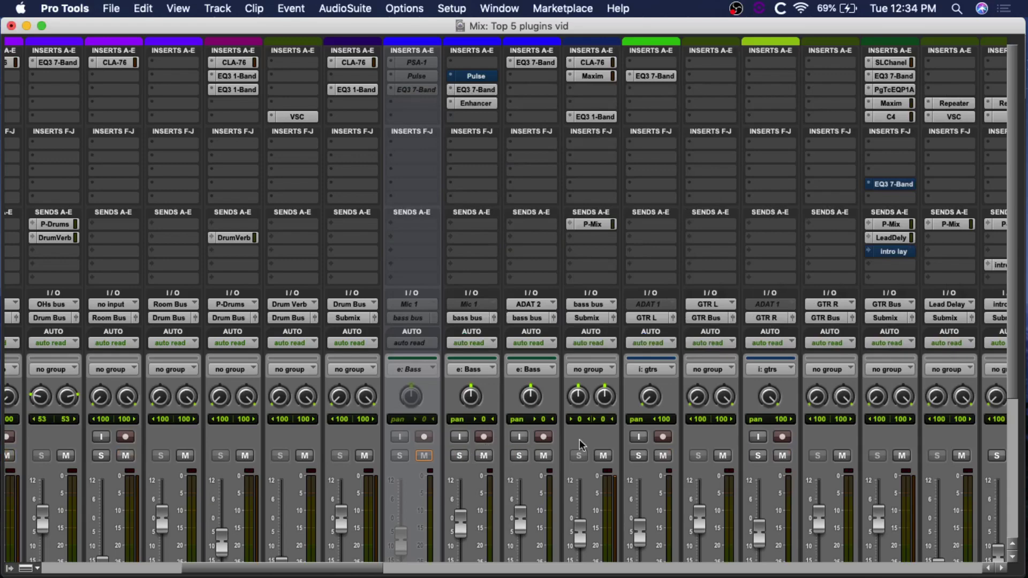
pyautogui.hscroll(10, 580, 445)
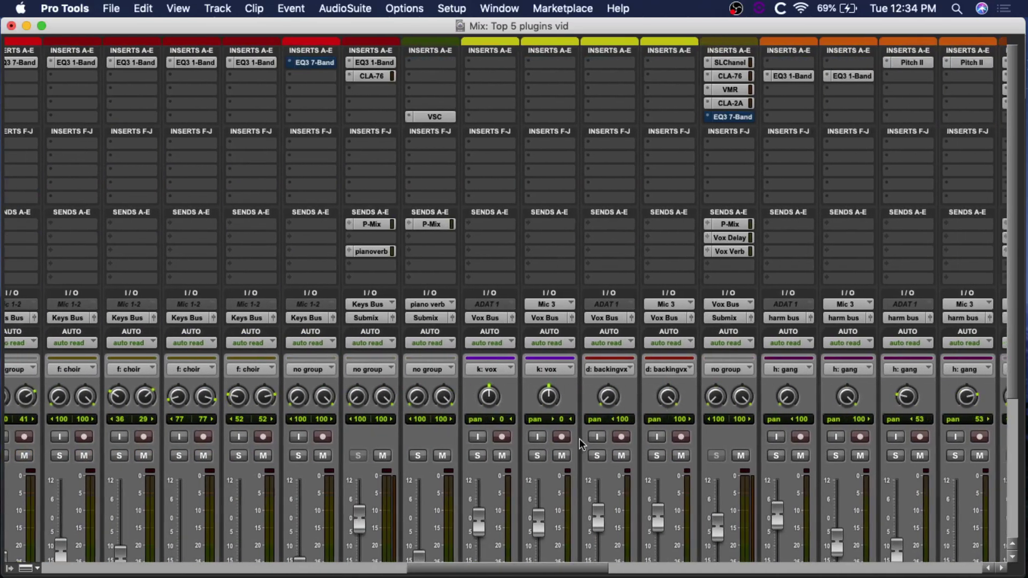
pyautogui.click(600, 455)
# Open the Vox Bus's CLA-76 and compare the soloed vocals with it bypassed and active, leaving it active
pyautogui.click(730, 76)
pyautogui.moveTo(756, 97); pyautogui.dragTo(803, 115)
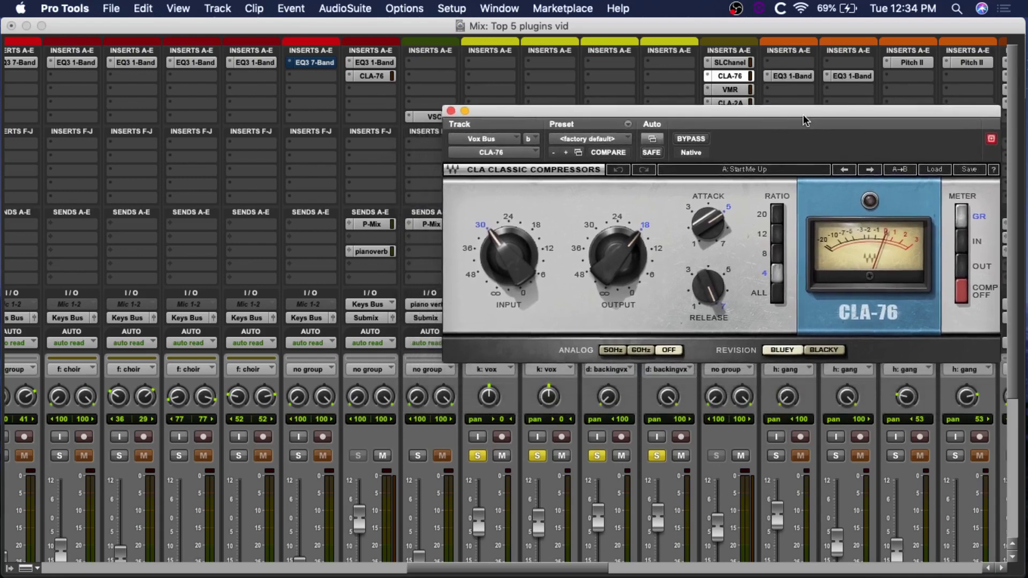
pyautogui.click(693, 138)
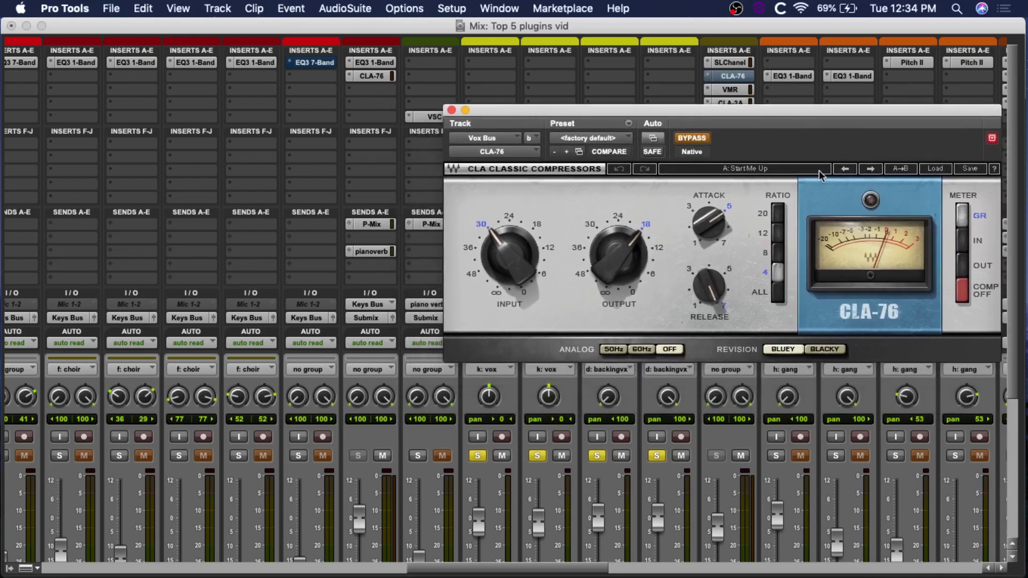
pyautogui.click(694, 140)
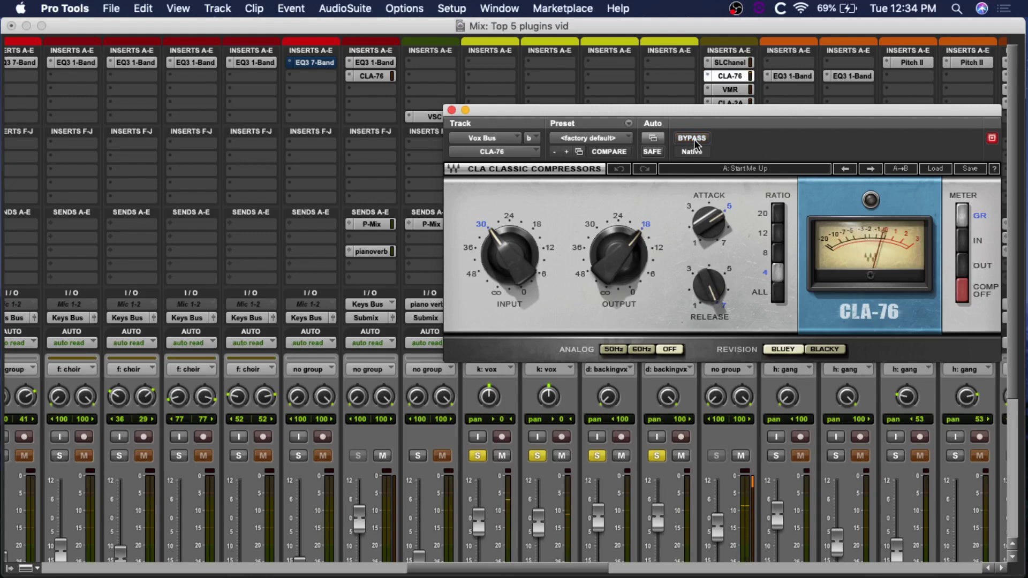
pyautogui.click(694, 139)
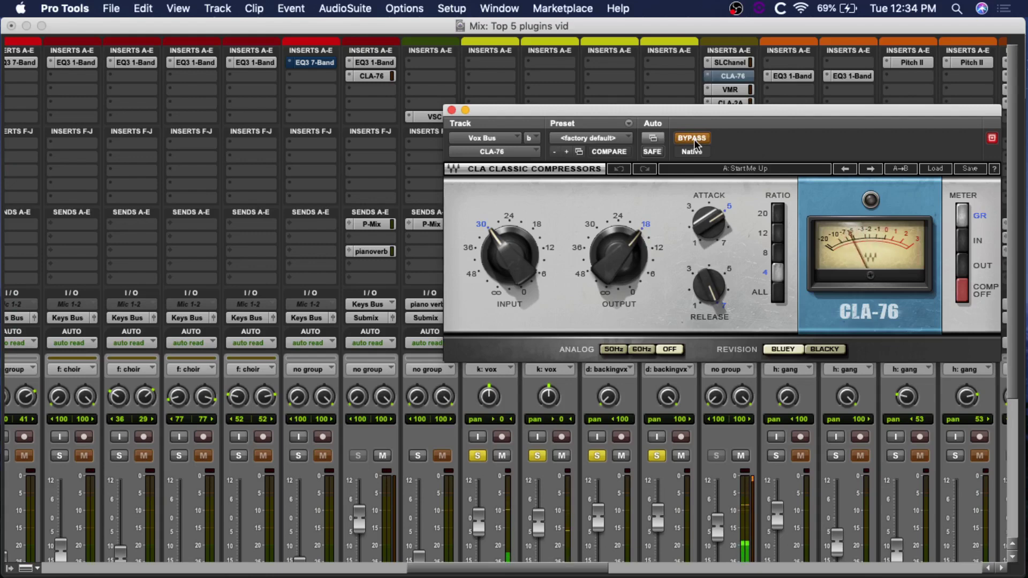
pyautogui.click(694, 139)
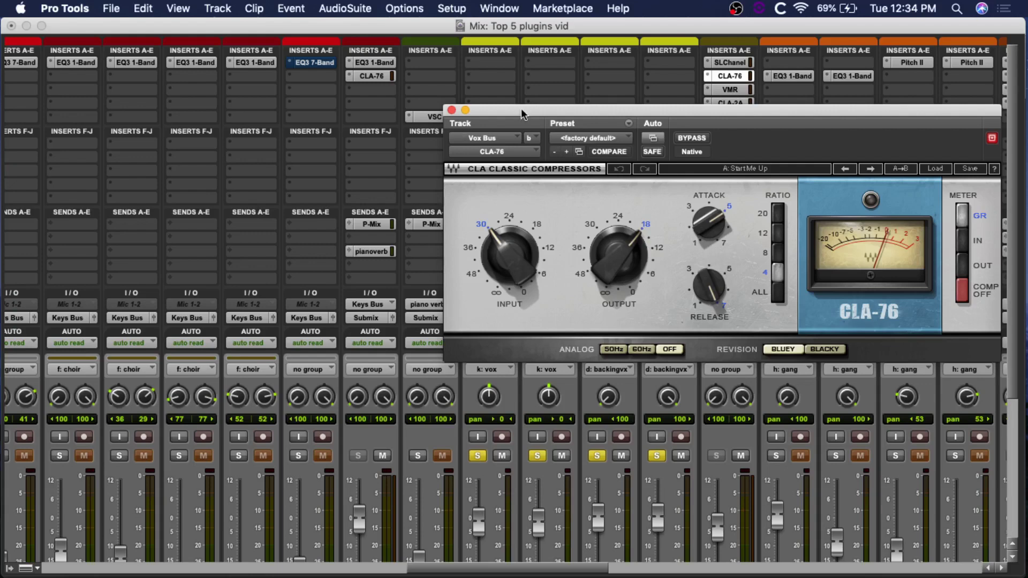
# Close the Vox Bus's compressor and clear the vocal track solos
pyautogui.moveTo(530, 110); pyautogui.dragTo(470, 108)
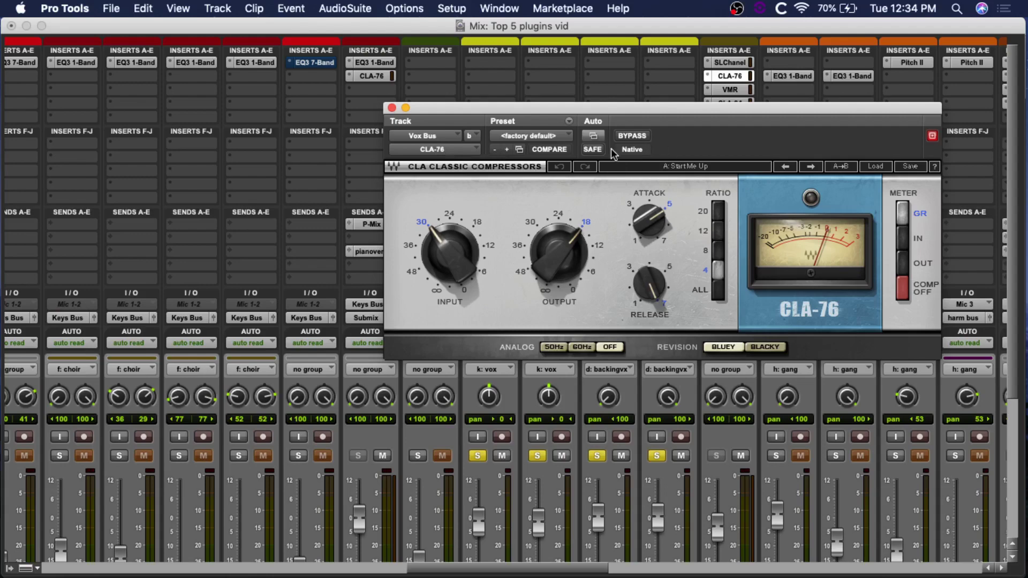
pyautogui.click(392, 108)
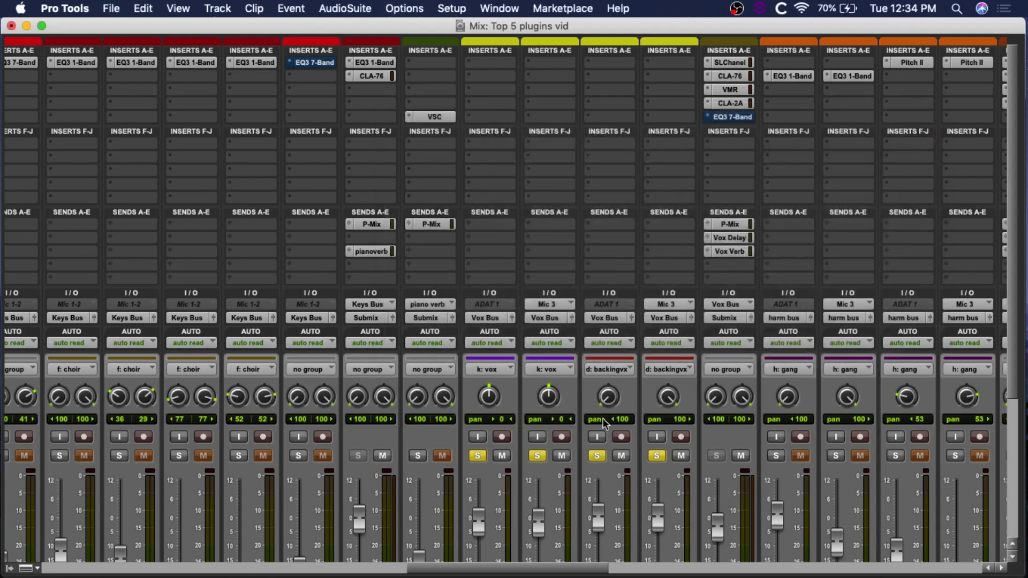
pyautogui.keyDown('alt'); pyautogui.click(599, 454); pyautogui.keyUp('alt')
# Open the Mix Bus's C4 multiband processor and play the full mix with it bypassed and active, leaving it active
pyautogui.hscroll(10, 738, 394)
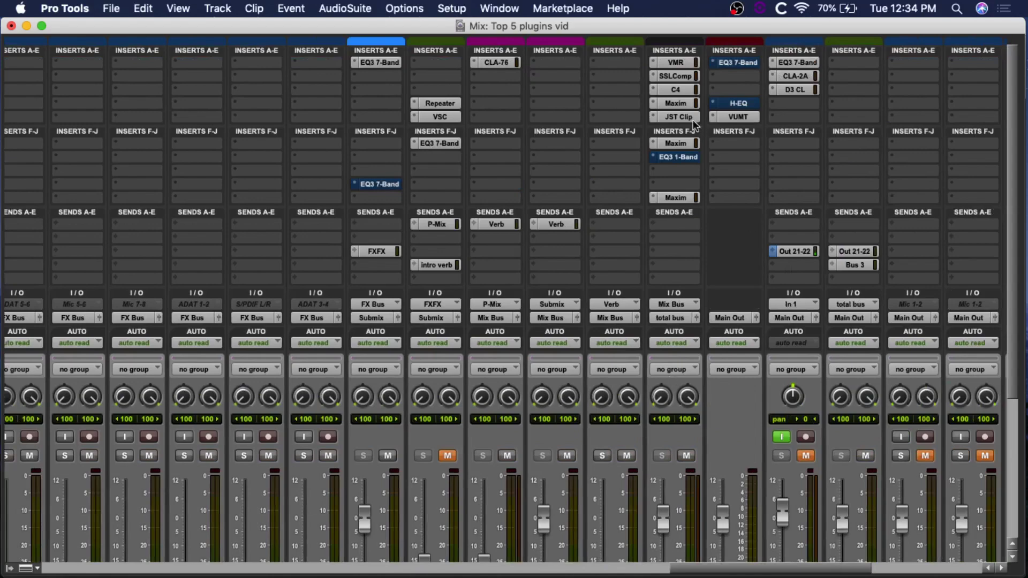
pyautogui.click(676, 89)
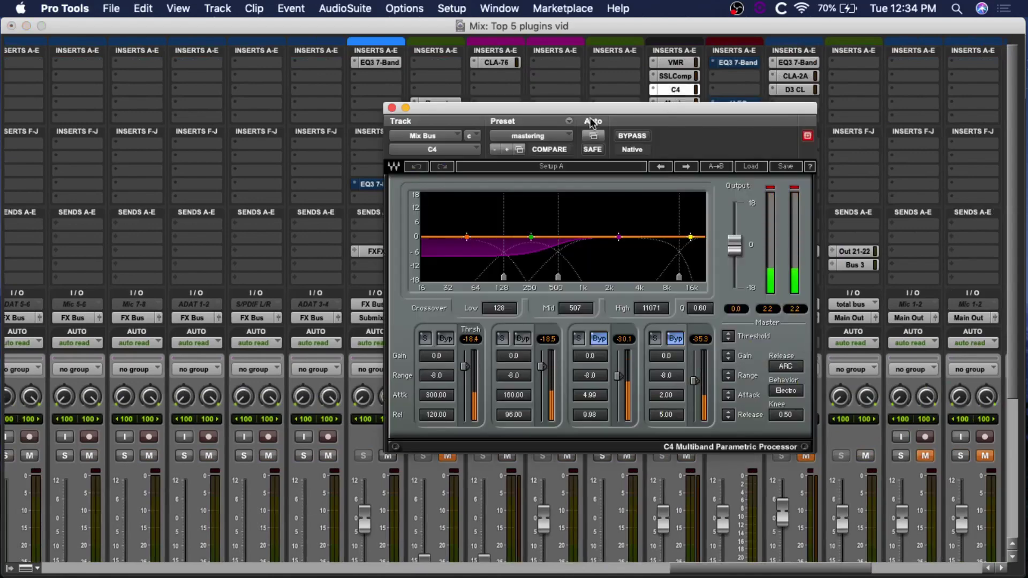
pyautogui.moveTo(613, 115); pyautogui.dragTo(717, 100)
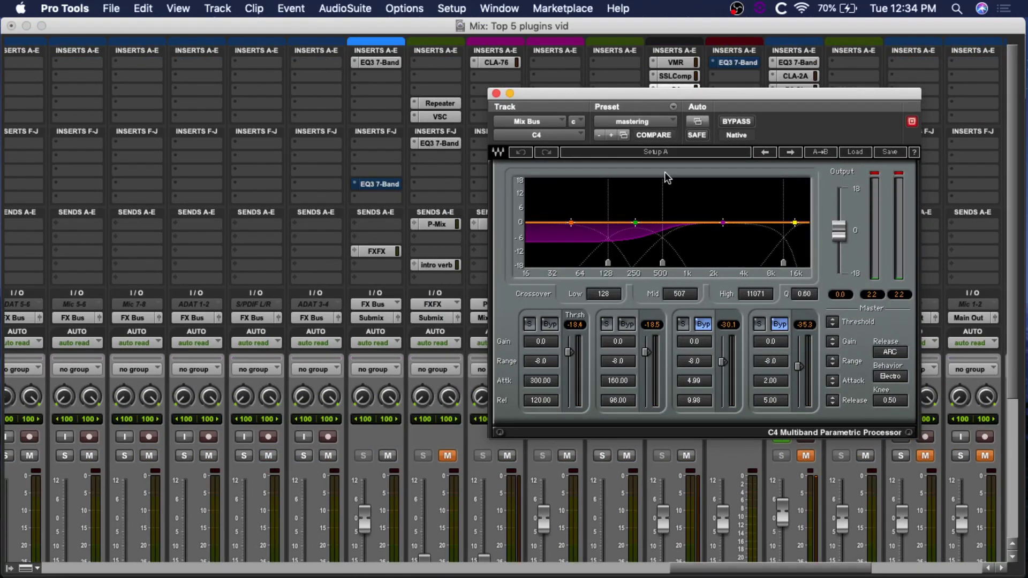
pyautogui.moveTo(645, 98); pyautogui.dragTo(600, 119)
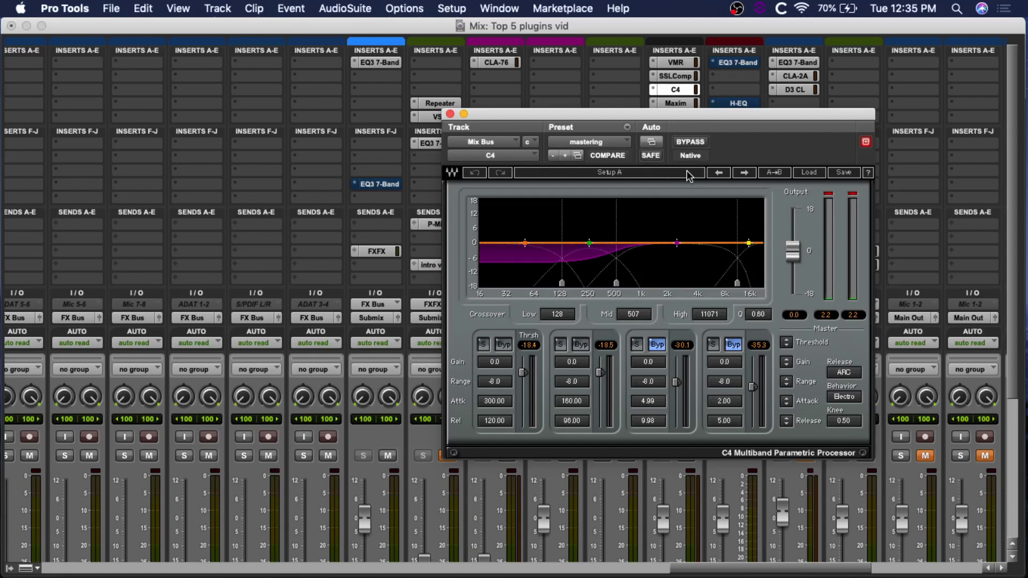
pyautogui.click(691, 142)
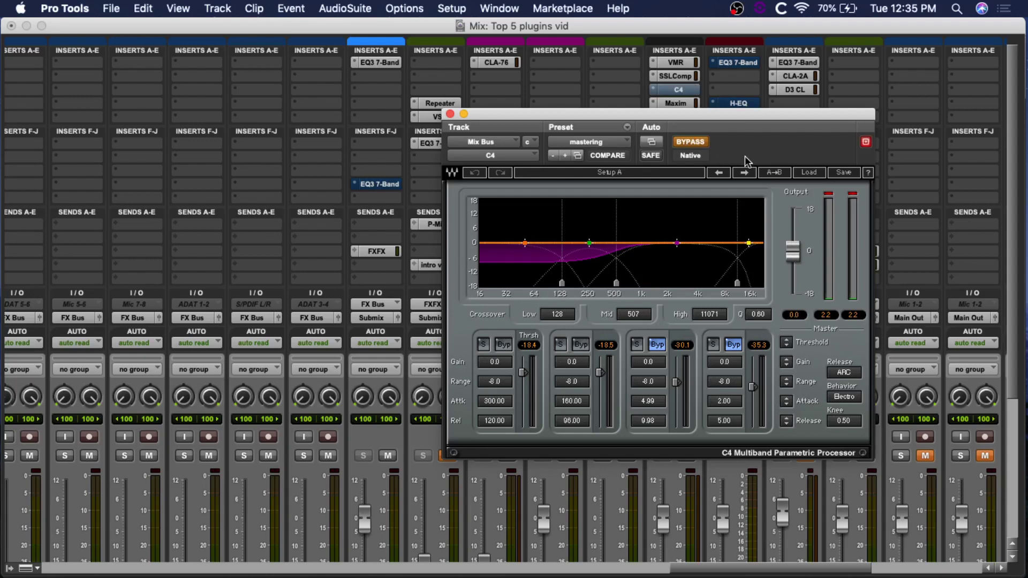
pyautogui.press('space')
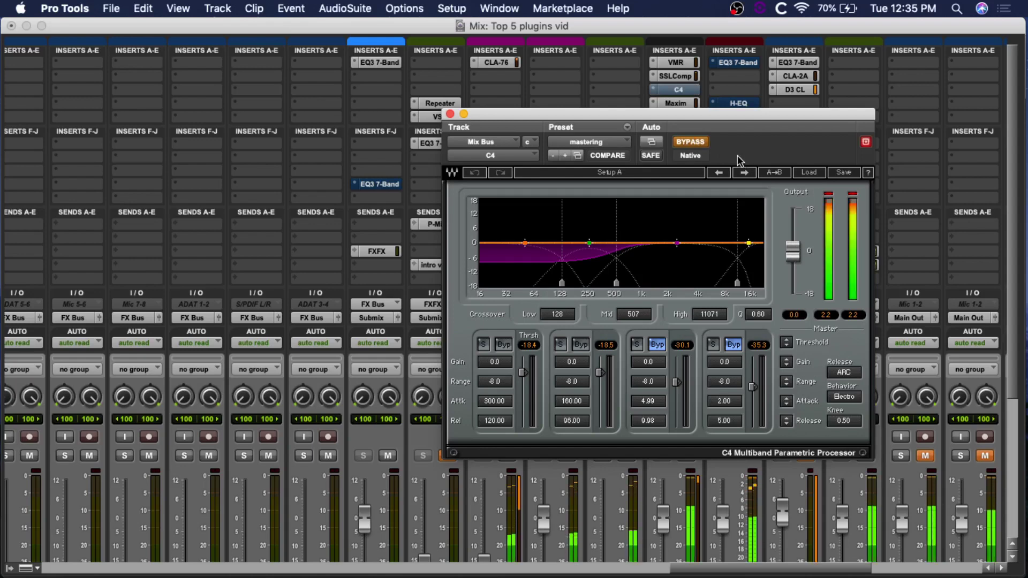
pyautogui.click(692, 144)
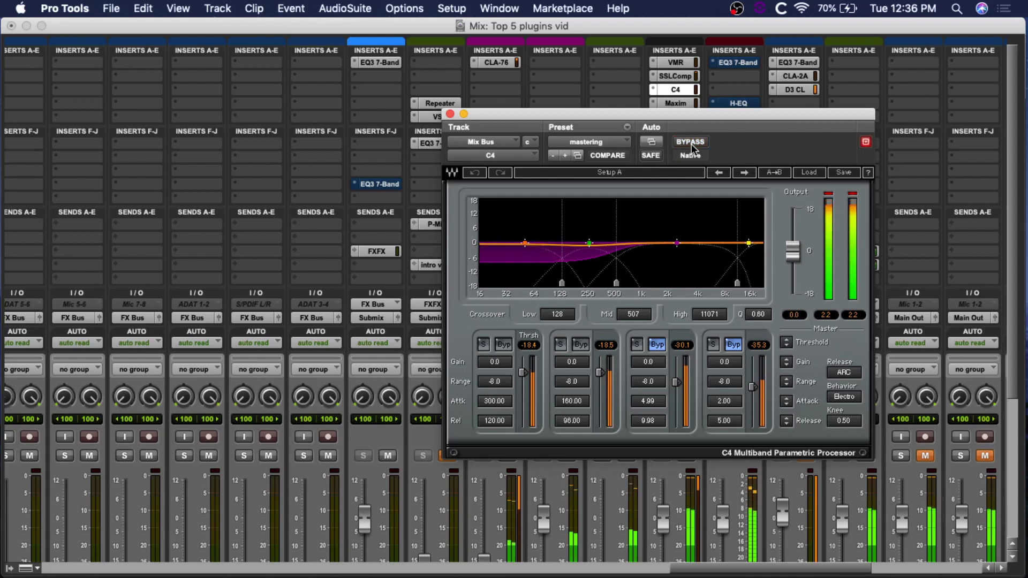
pyautogui.click(692, 143)
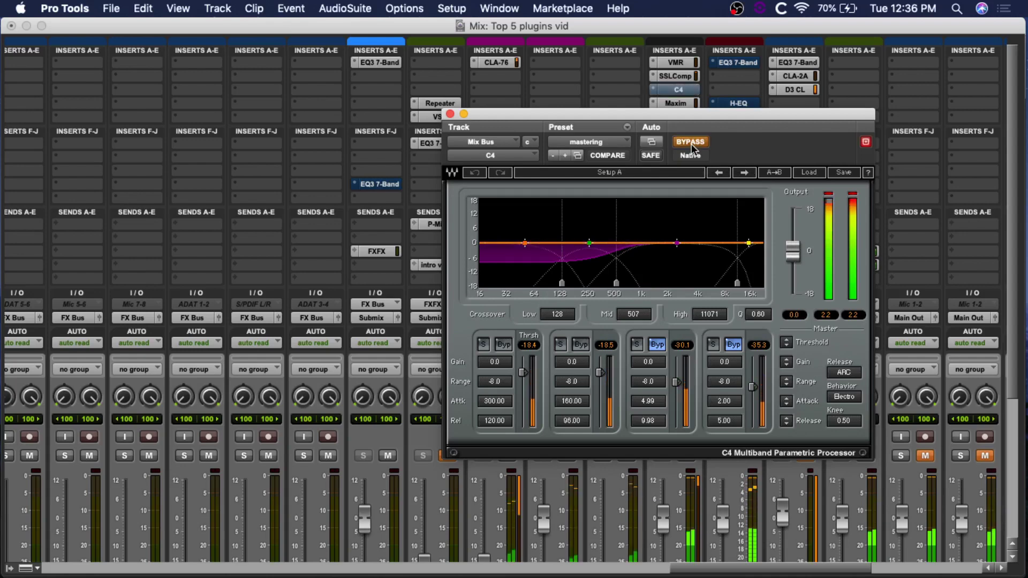
pyautogui.click(692, 144)
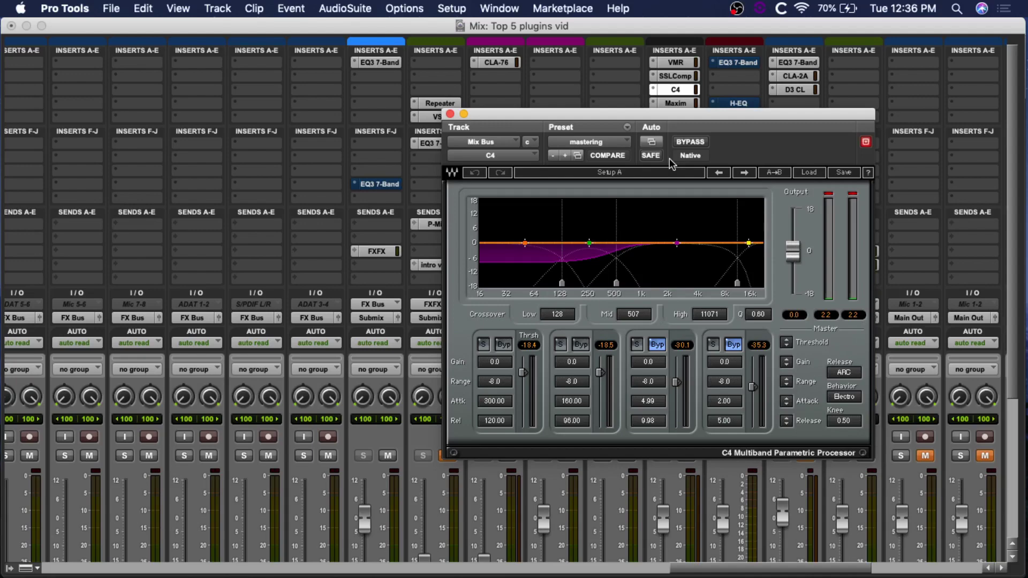
# Close the Mix Bus's C4 and open the C4 on the GTR Bus
pyautogui.click(450, 113)
pyautogui.hscroll(-3, 416, 219)
pyautogui.hscroll(-10, 418, 219)
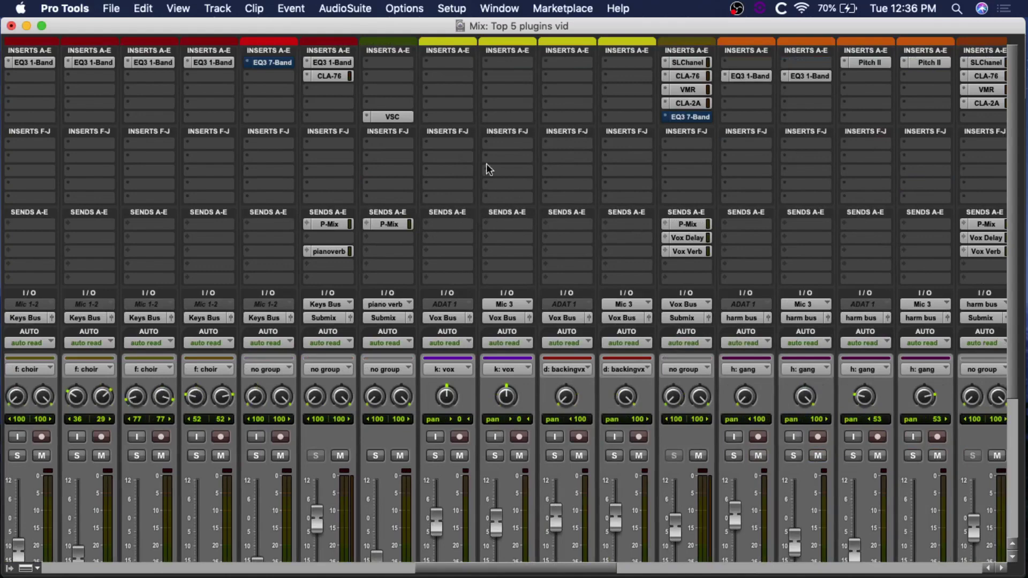
pyautogui.hscroll(10, 471, 156)
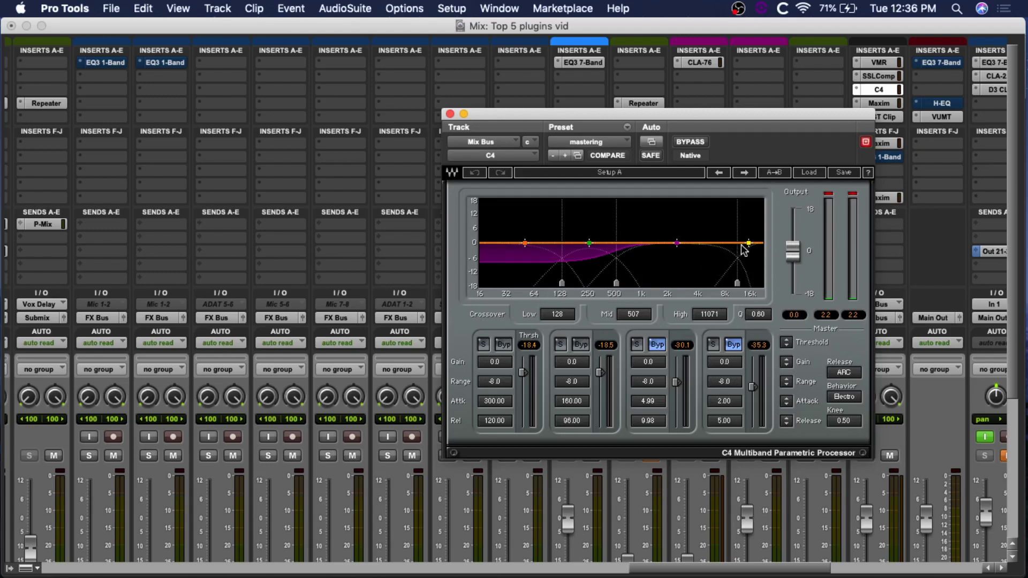
pyautogui.click(450, 113)
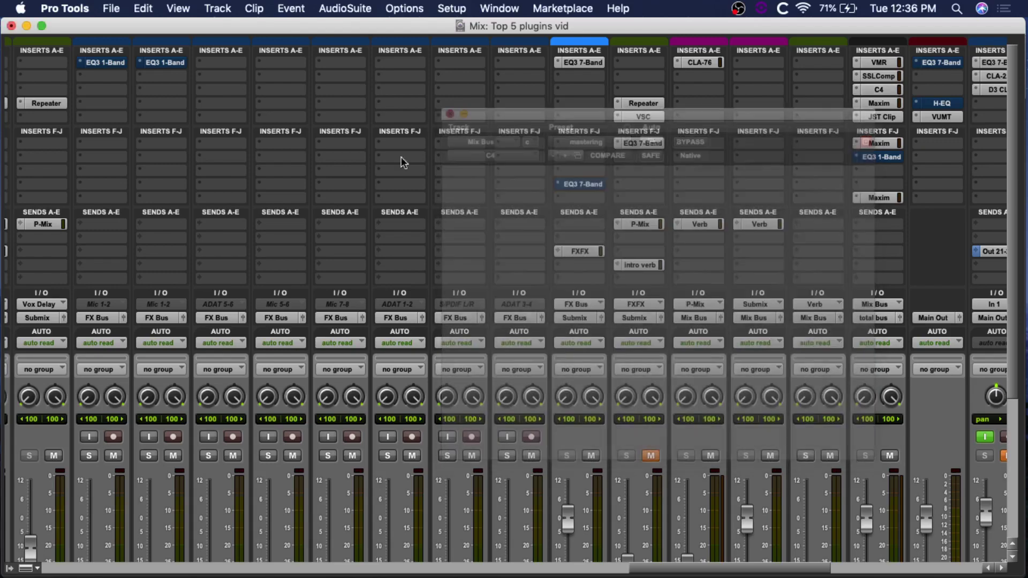
pyautogui.hscroll(-10, 341, 191)
pyautogui.hscroll(-2, 345, 192)
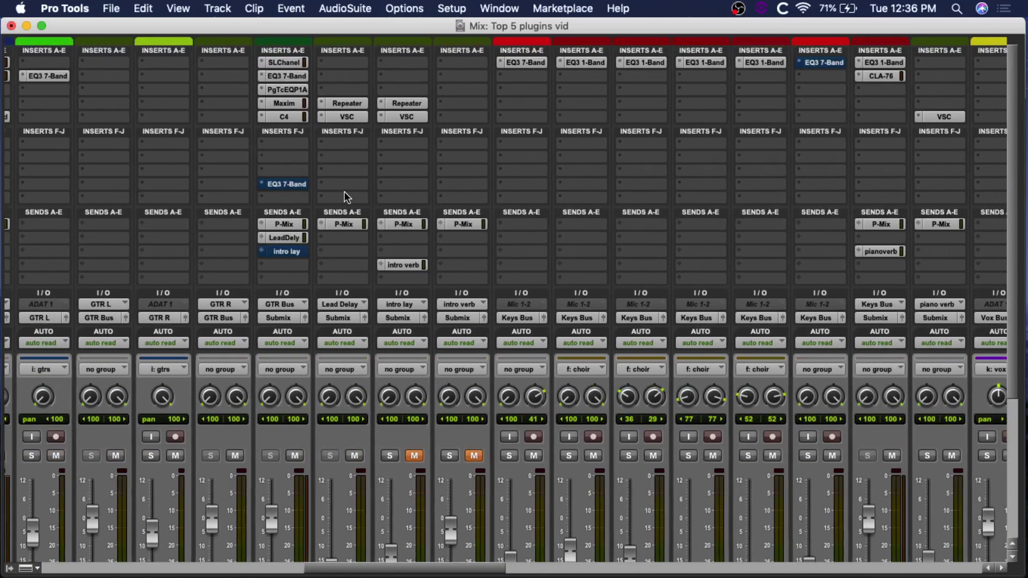
pyautogui.click(286, 118)
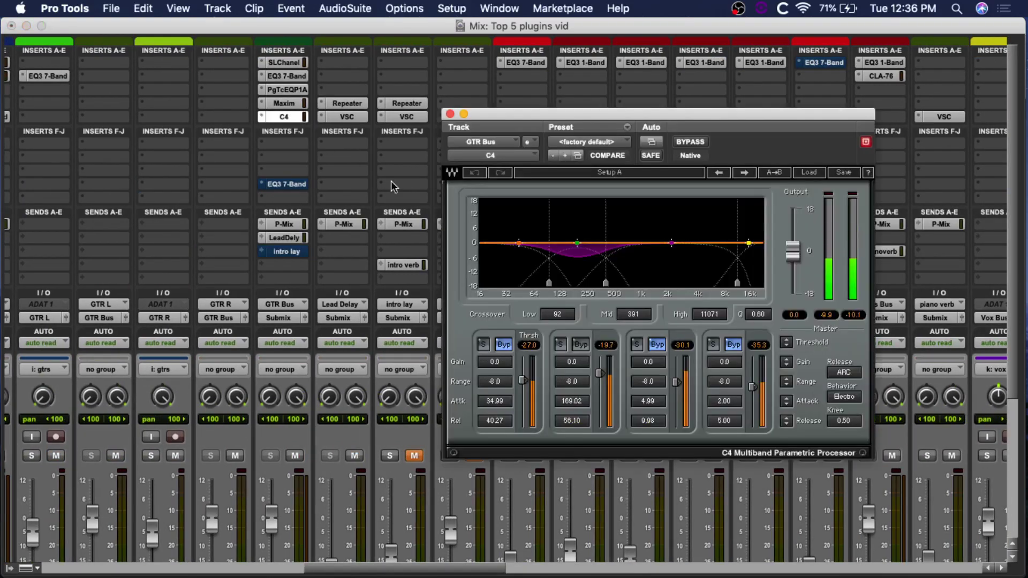
# Solo the guitar tracks rmp120201 and rmp2n2020 and switch to the Edit window
pyautogui.scroll(-5, 301, 265)
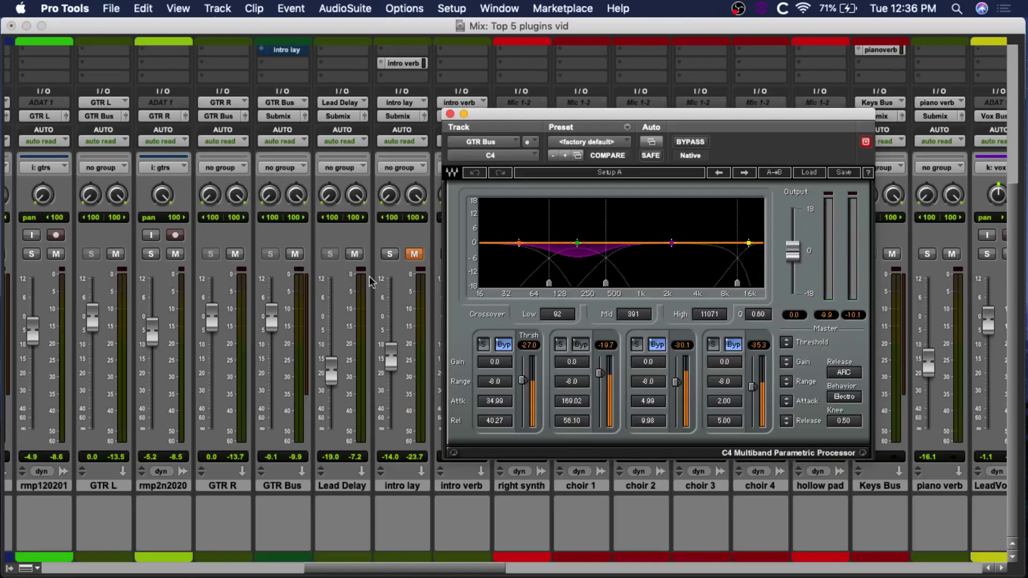
pyautogui.hscroll(-3, 215, 265)
pyautogui.click(207, 255)
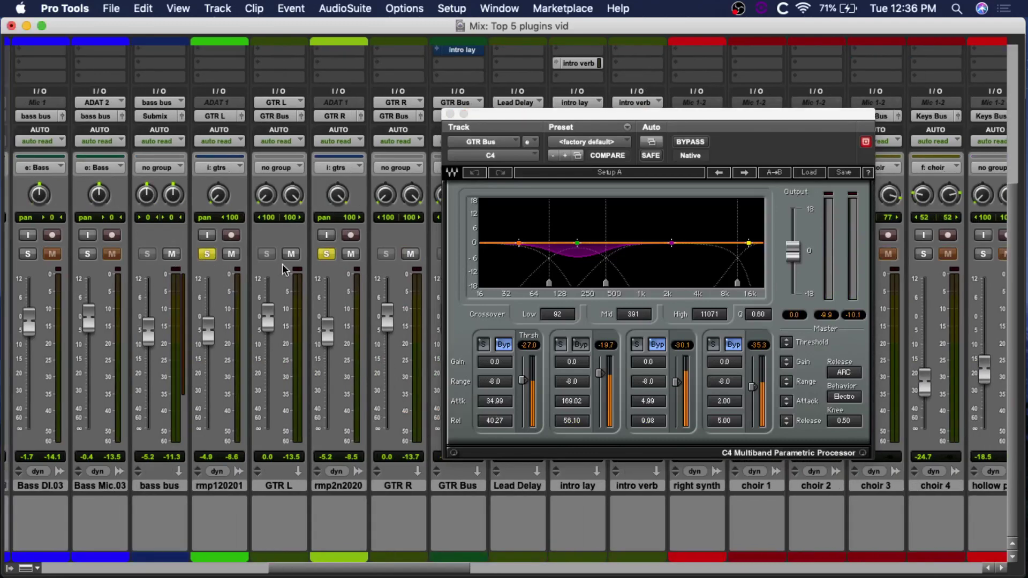
pyautogui.press('super+equal')
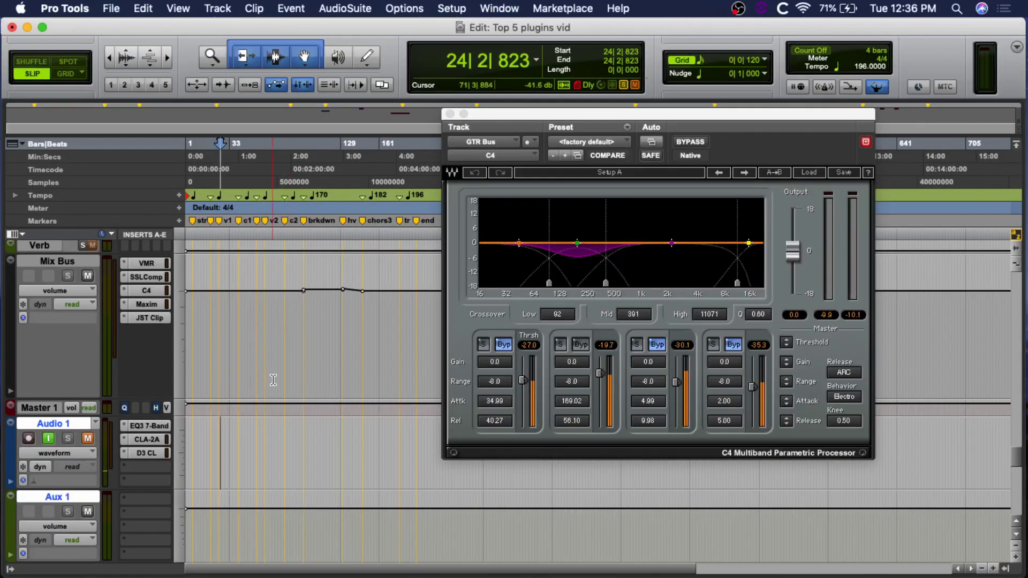
# Play the soloed guitars with the GTR Bus's C4 bypassed, and replay them while toggling the bypass, leaving the C4 active
pyautogui.click(694, 144)
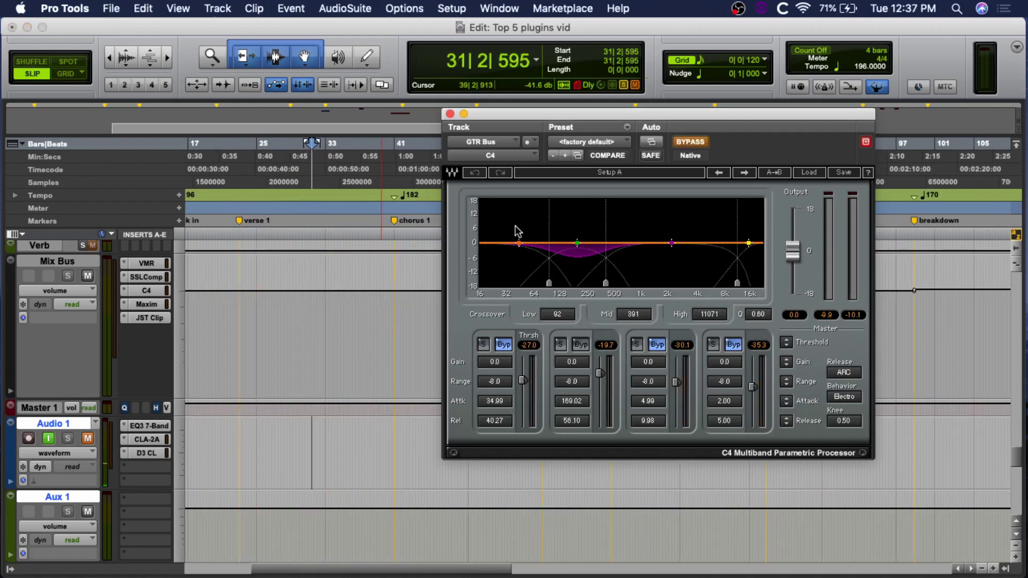
pyautogui.press('space')
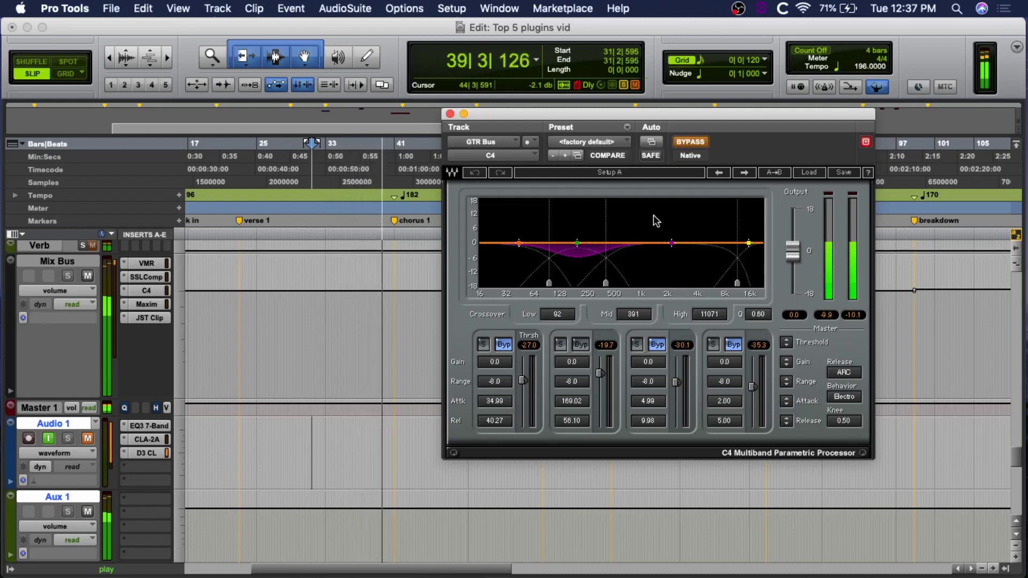
pyautogui.press('space')
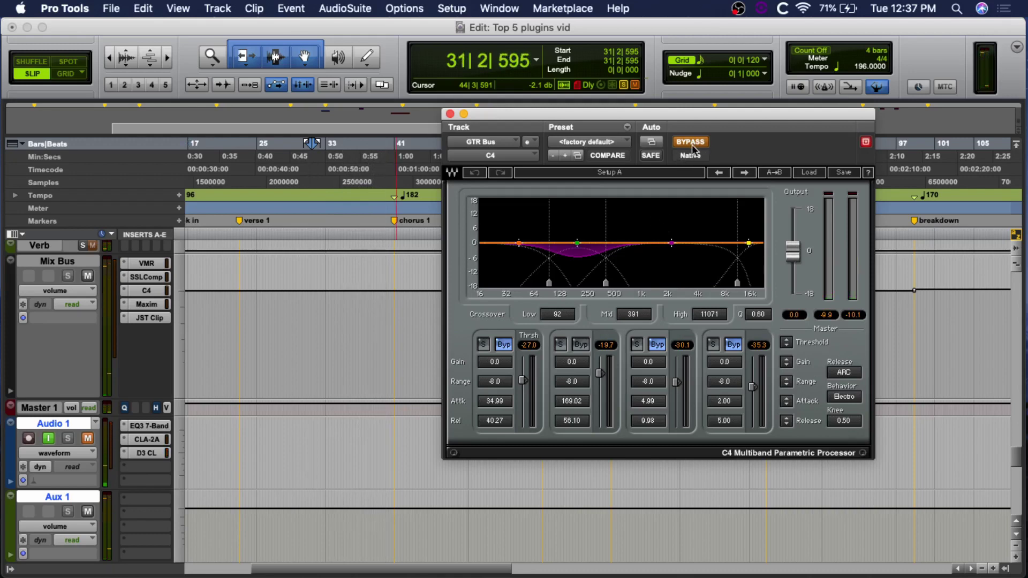
pyautogui.click(691, 142)
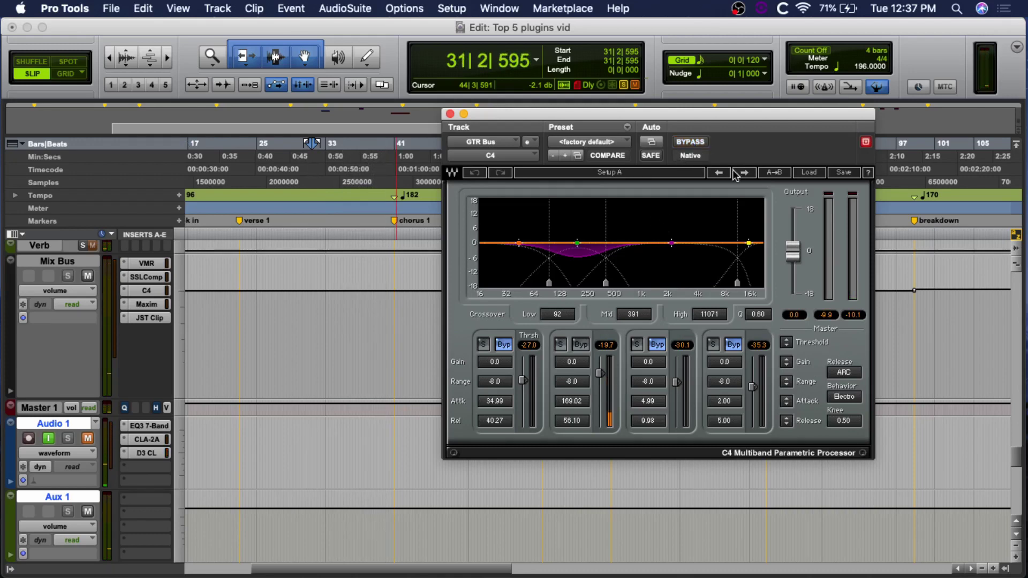
pyautogui.press('space')
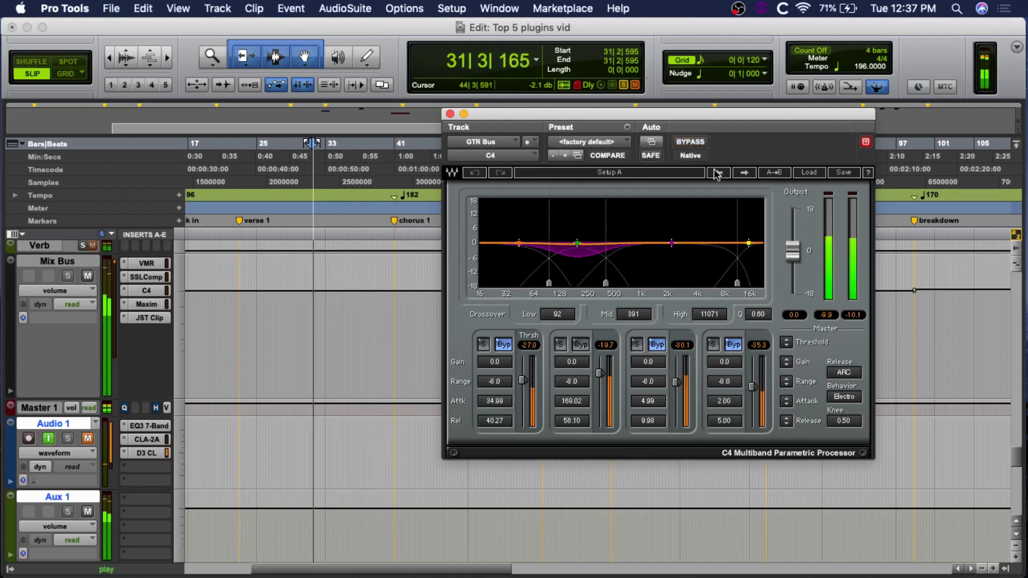
pyautogui.click(690, 143)
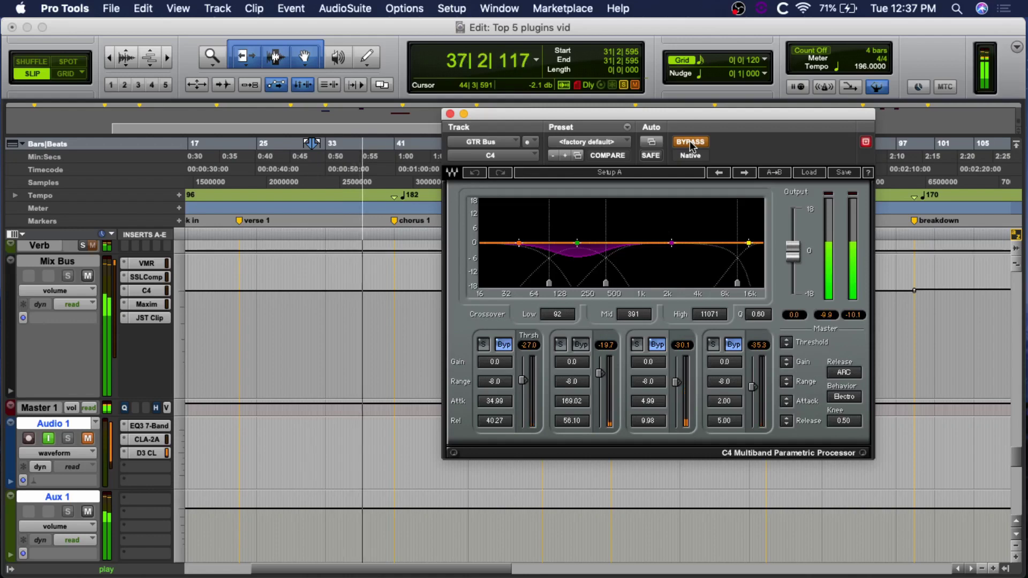
pyautogui.click(690, 142)
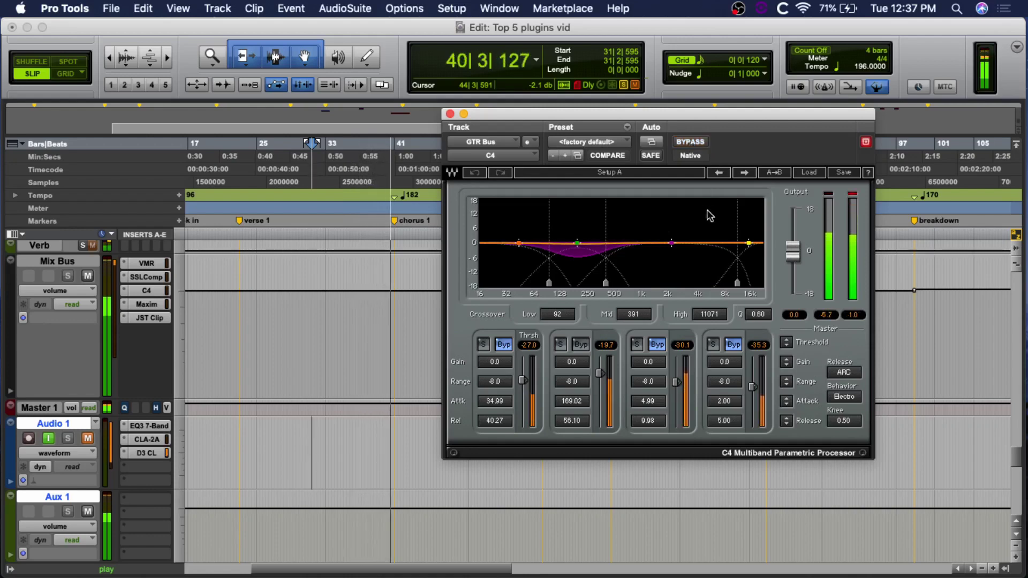
pyautogui.press('space')
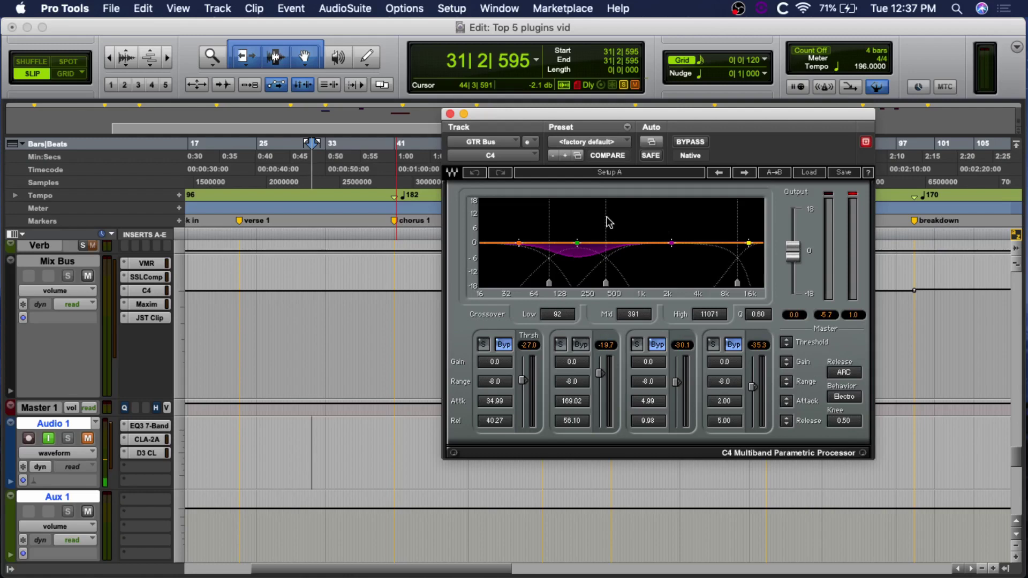
# Replay the guitar passage from the same start point, switching the GTR Bus's C4 from bypassed to active during playback
pyautogui.click(694, 144)
pyautogui.press('space')
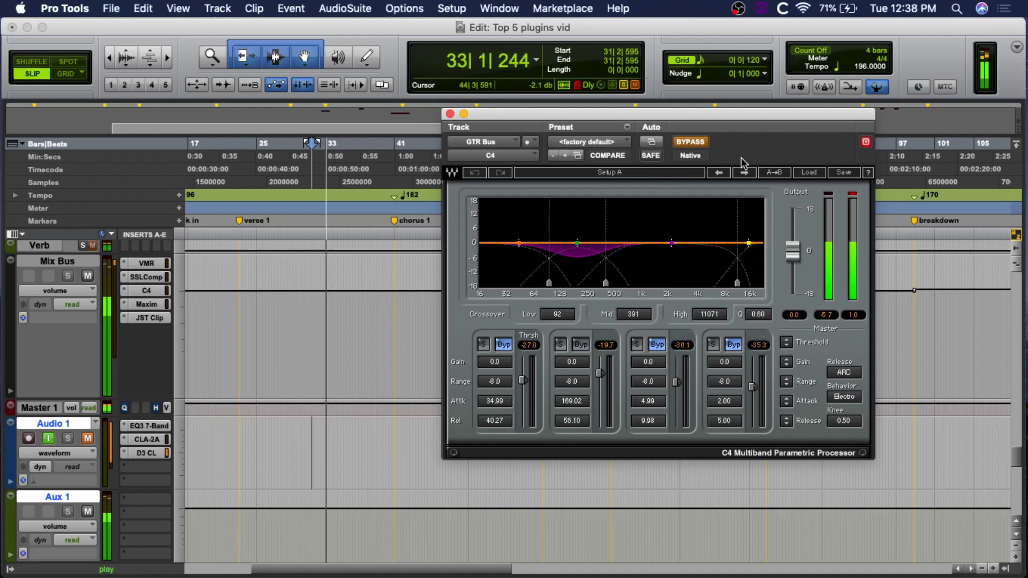
pyautogui.click(696, 144)
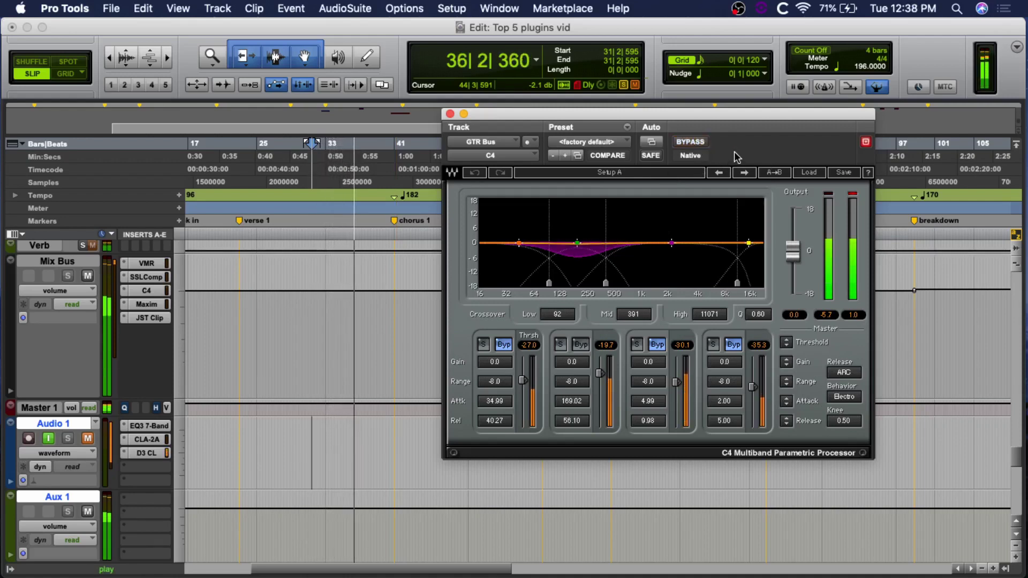
pyautogui.press('space')
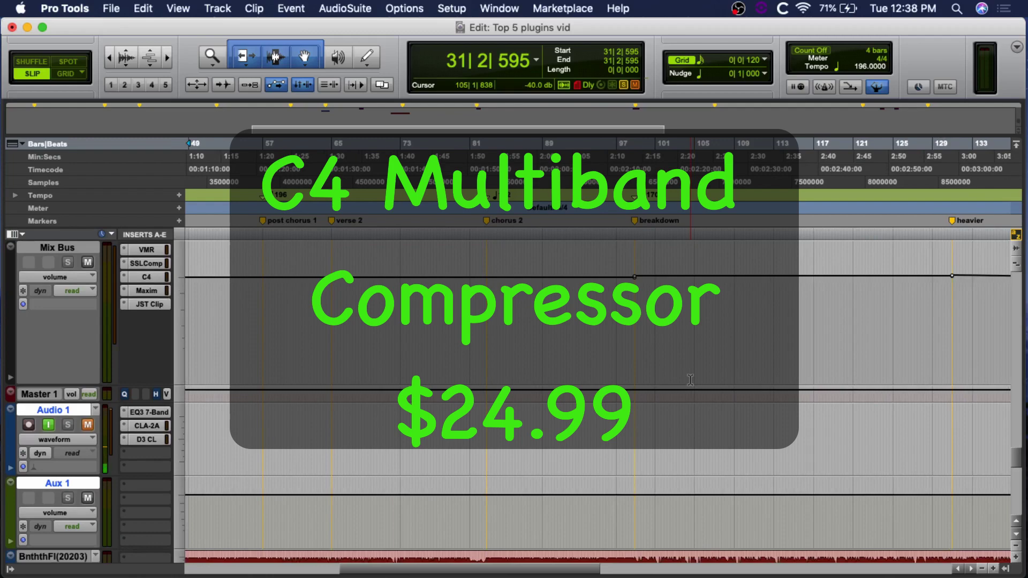
# Clear the guitar track solos in the Mix window, and view and close the GTR Bus's C4
pyautogui.press('super+equal')
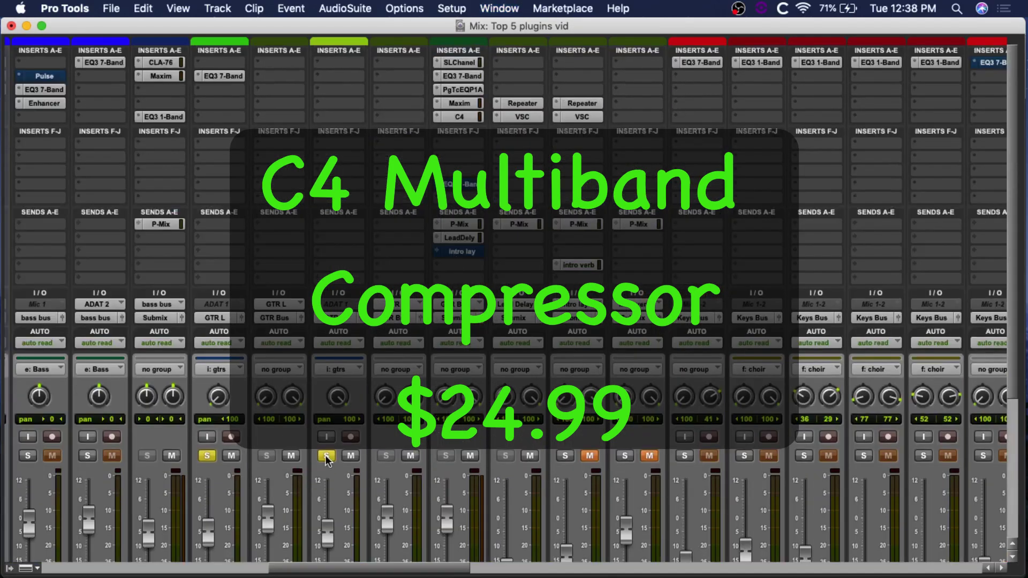
pyautogui.keyDown('alt'); pyautogui.click(327, 455); pyautogui.keyUp('alt')
pyautogui.click(459, 117)
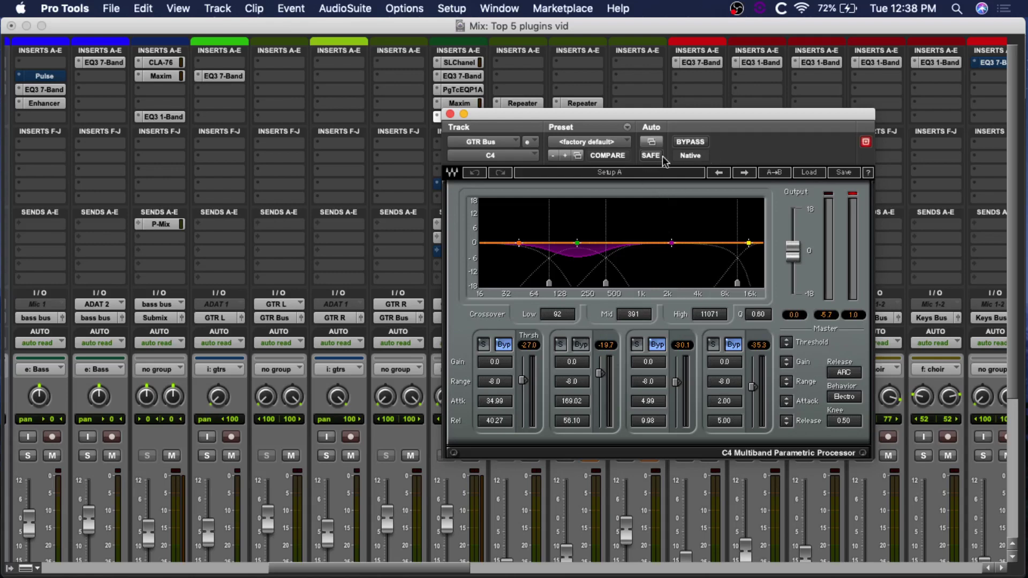
pyautogui.click(450, 114)
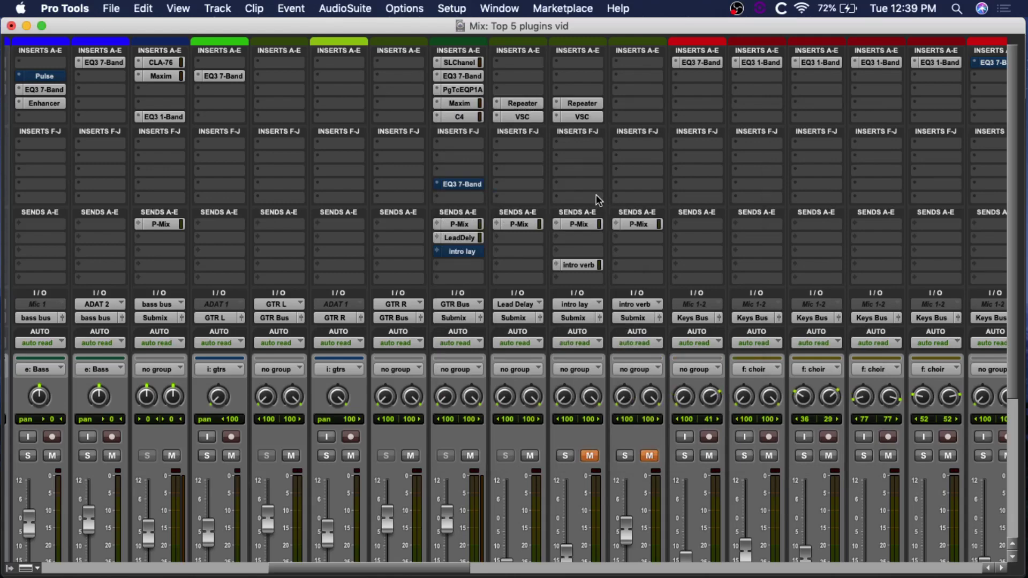
# Open the VMR insert on the harm bus channel
pyautogui.hscroll(10, 687, 187)
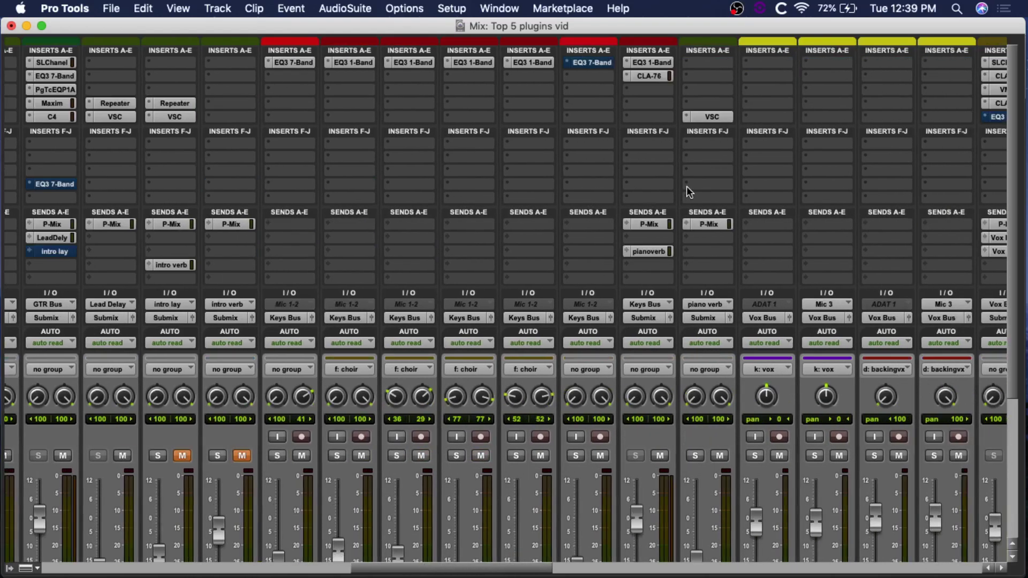
pyautogui.hscroll(7, 686, 186)
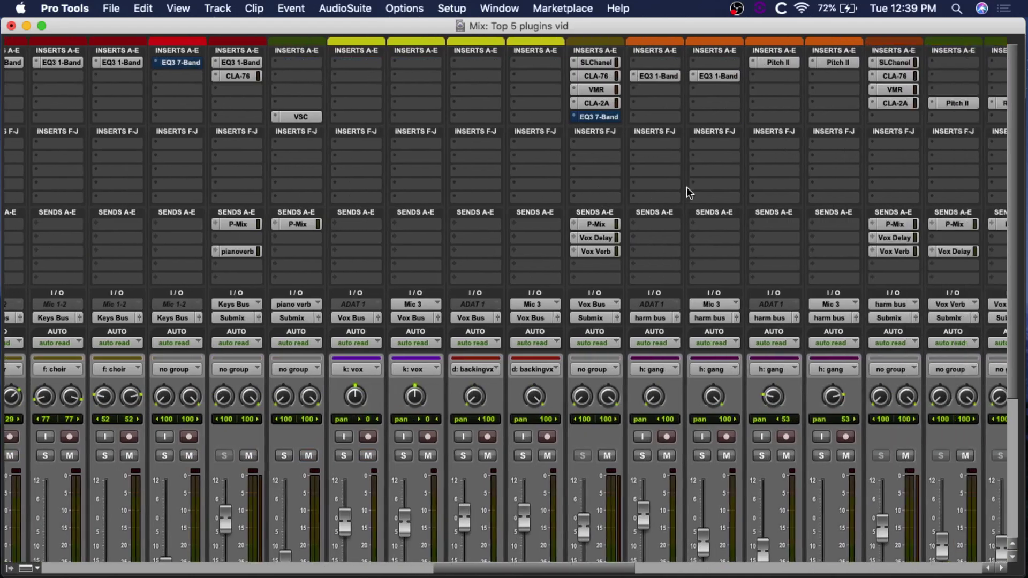
pyautogui.hscroll(2, 687, 188)
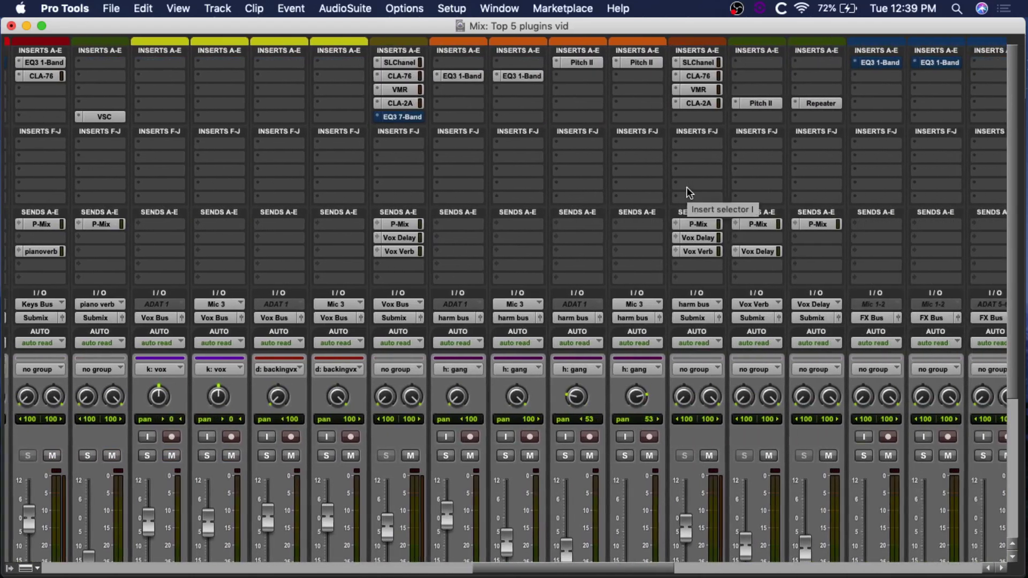
pyautogui.click(698, 90)
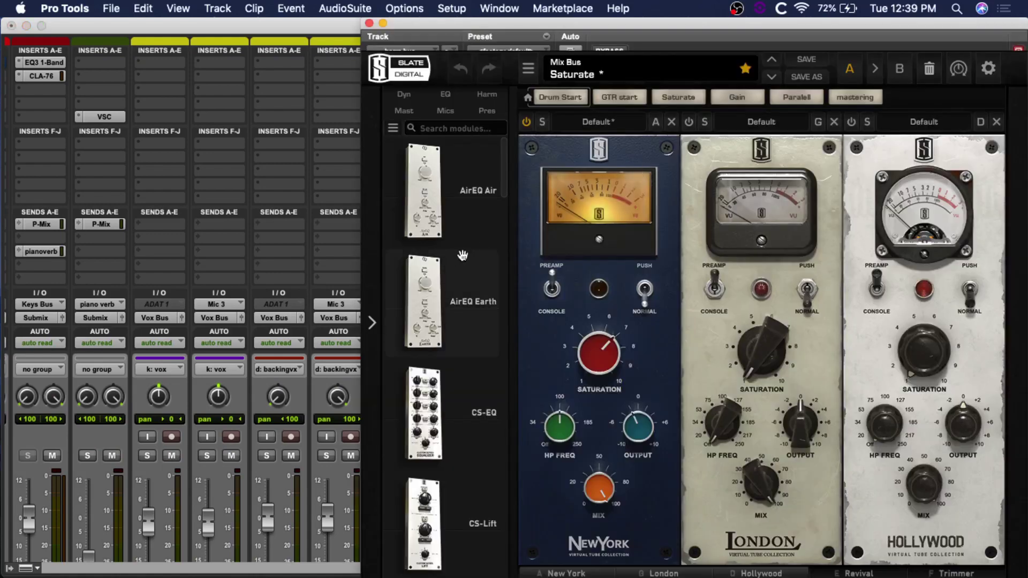
# Browse the Virtual Mix Rack's module list to examine the available modules, ending back at its first entries
pyautogui.scroll(-15, 463, 256)
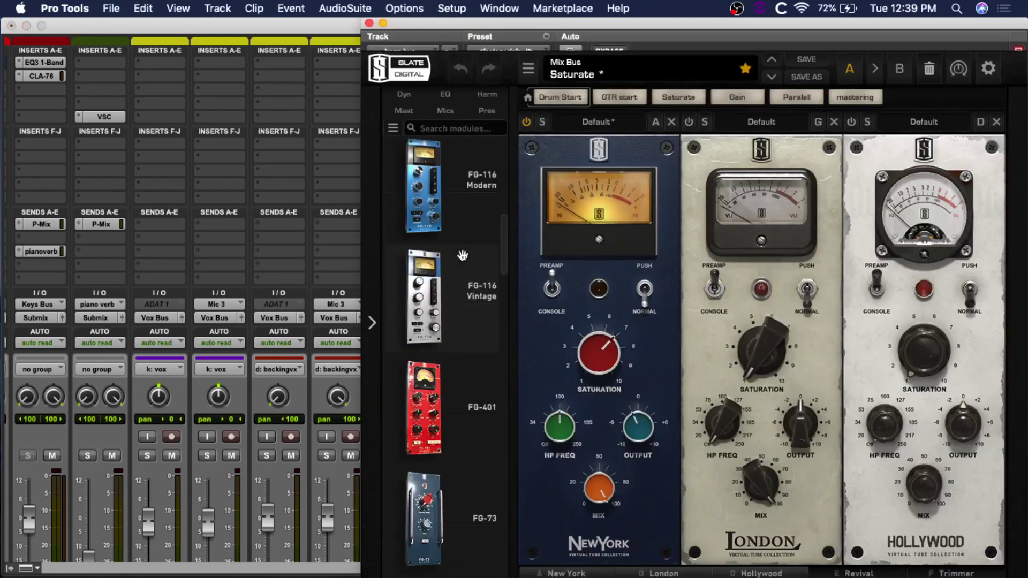
pyautogui.scroll(-20, 463, 255)
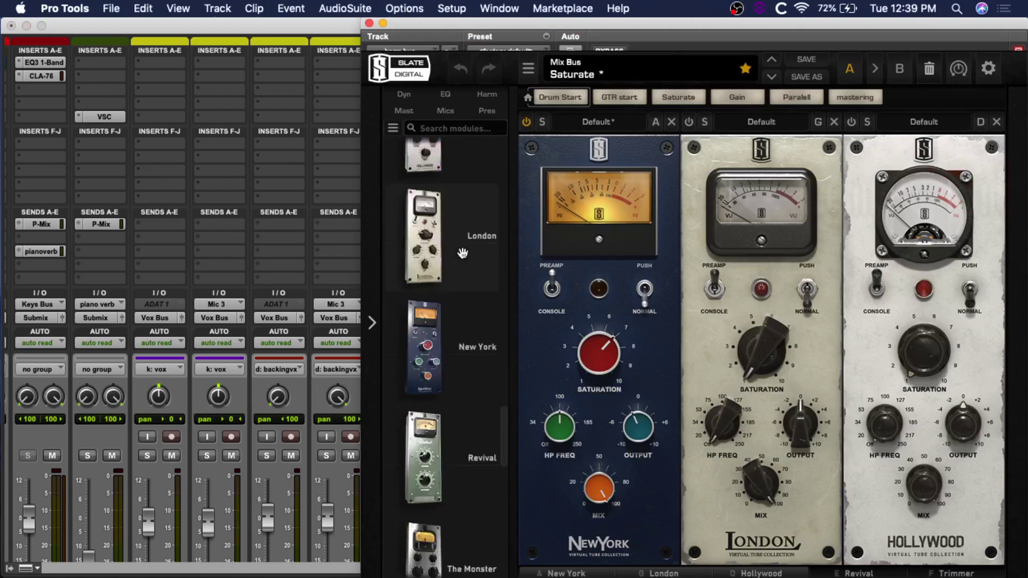
pyautogui.scroll(-3, 463, 254)
pyautogui.scroll(15, 463, 254)
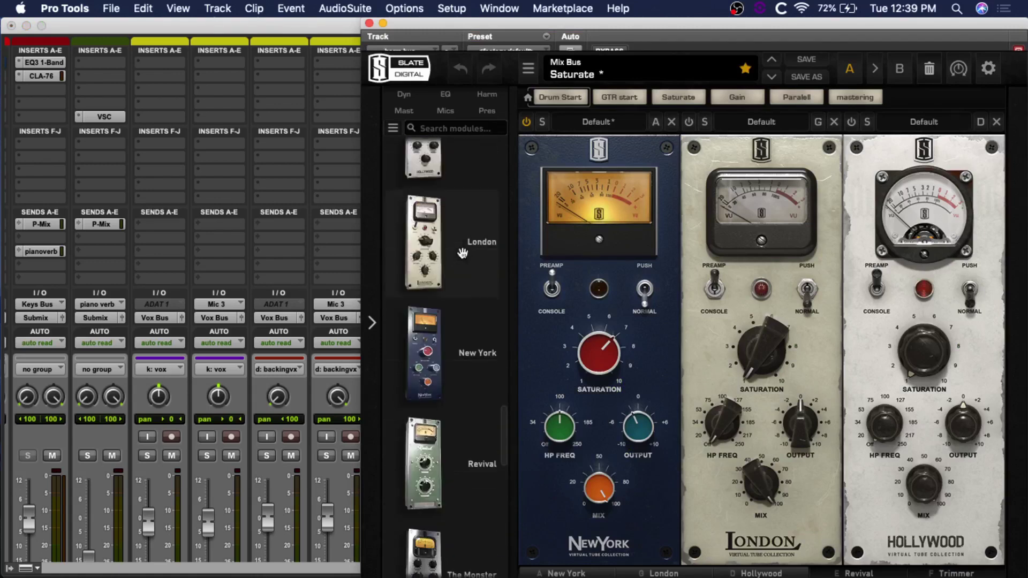
pyautogui.scroll(15, 463, 254)
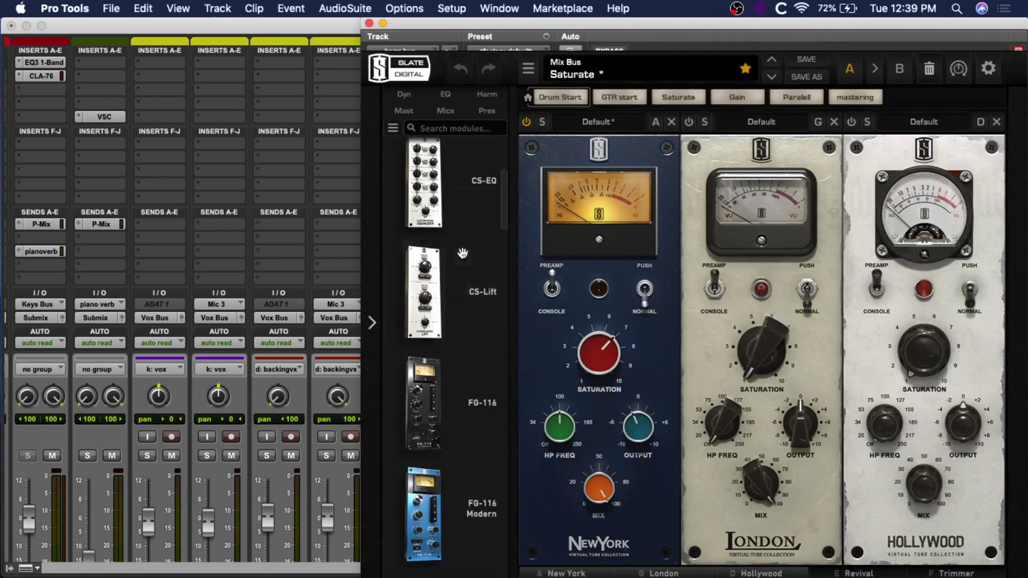
pyautogui.moveTo(462, 254)
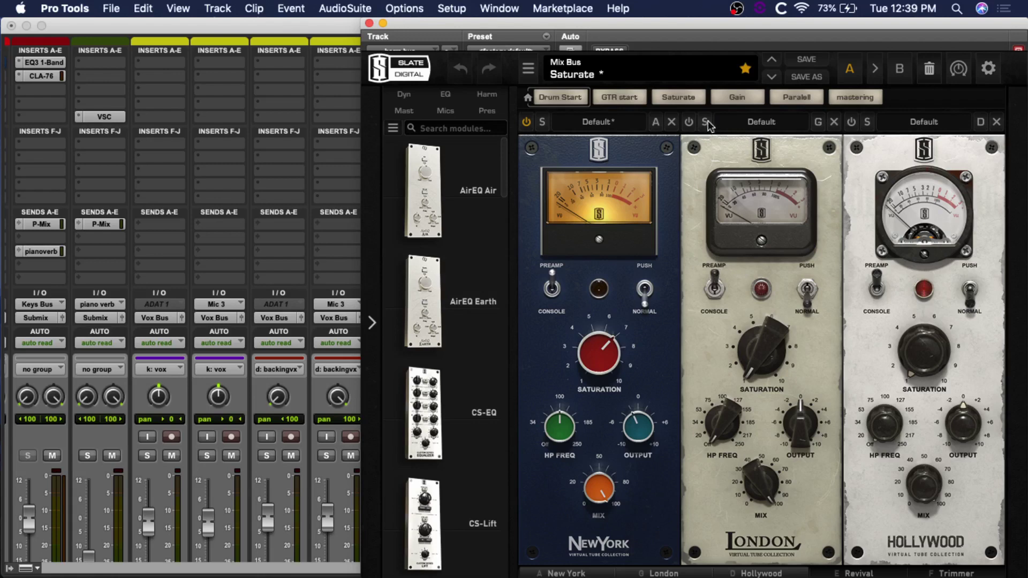
# Reposition the Virtual Mix Rack window so its New York, London and Hollywood modules are fully in view
pyautogui.moveTo(707, 22); pyautogui.dragTo(566, 23)
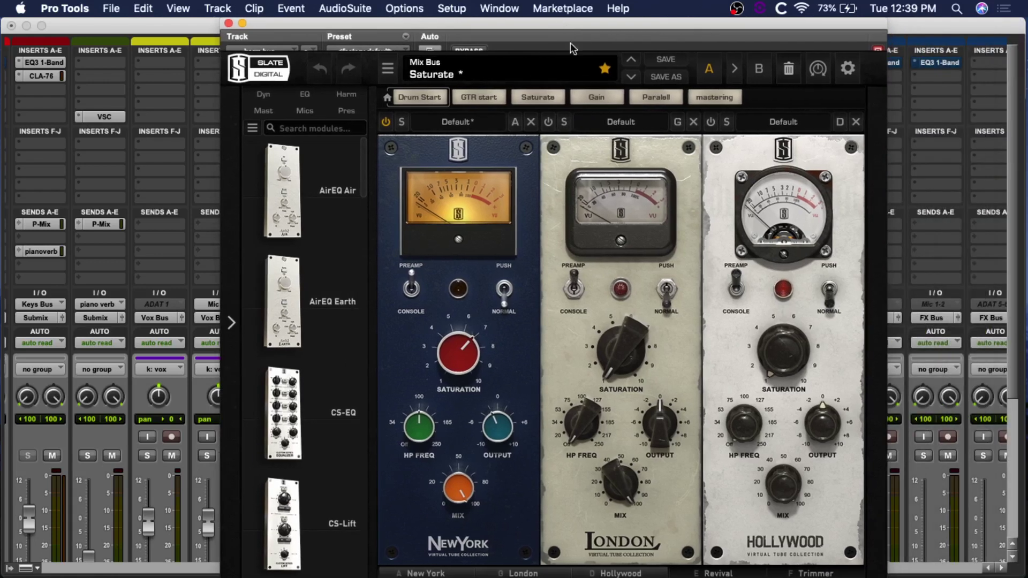
pyautogui.click(760, 572)
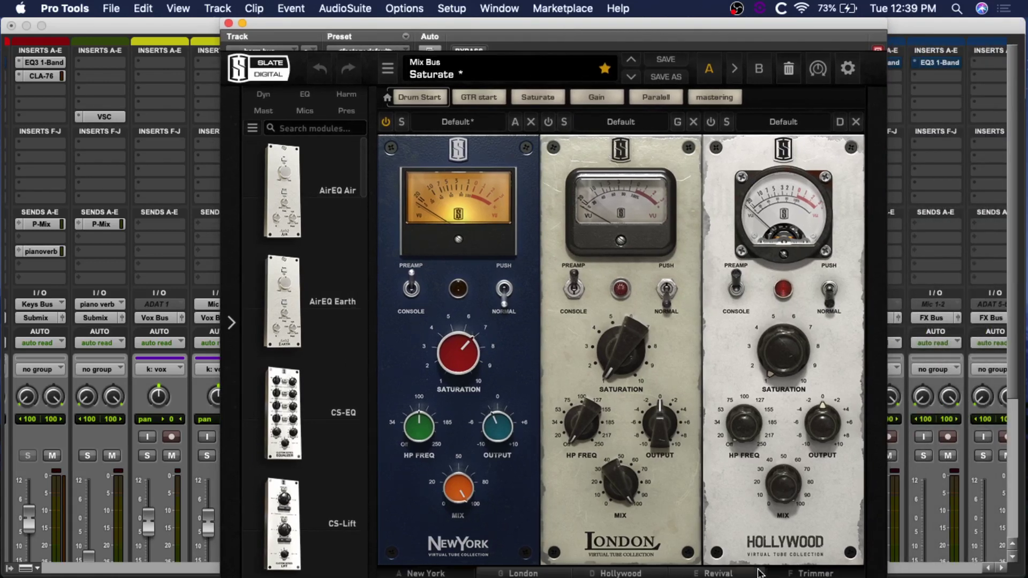
pyautogui.click(451, 569)
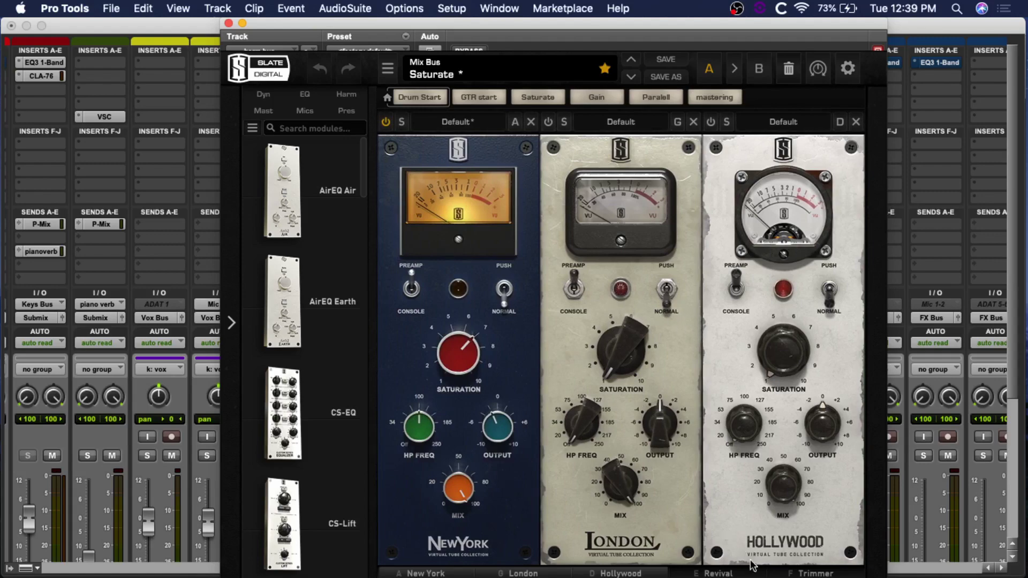
pyautogui.click(736, 571)
pyautogui.click(474, 568)
pyautogui.moveTo(541, 25); pyautogui.dragTo(562, 32)
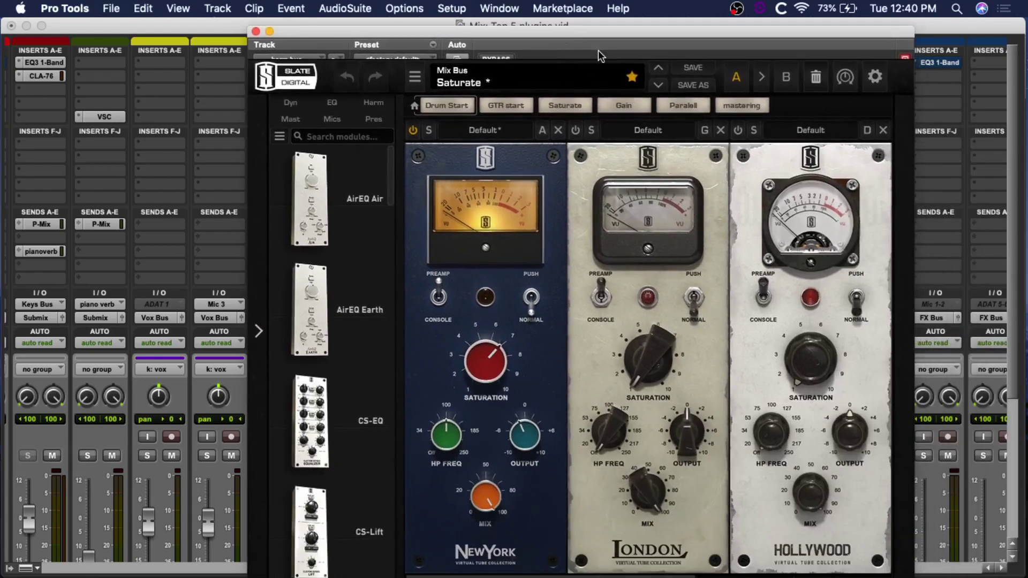
# Move the Virtual Mix Rack window aside and open the VMR insert on the Vox Bus instead
pyautogui.moveTo(666, 31); pyautogui.dragTo(862, 36)
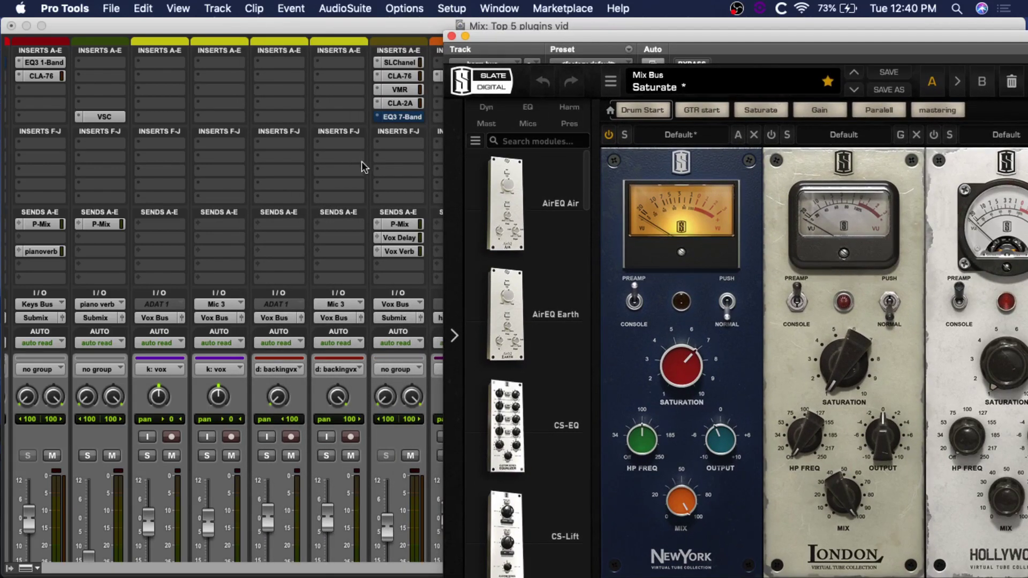
pyautogui.hscroll(4, 360, 167)
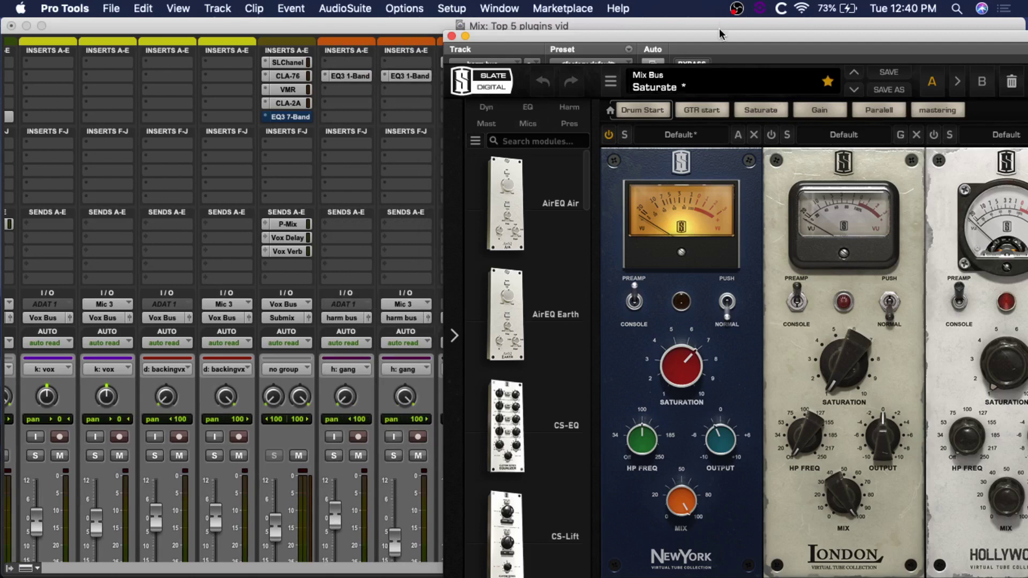
pyautogui.moveTo(719, 33); pyautogui.dragTo(703, 19)
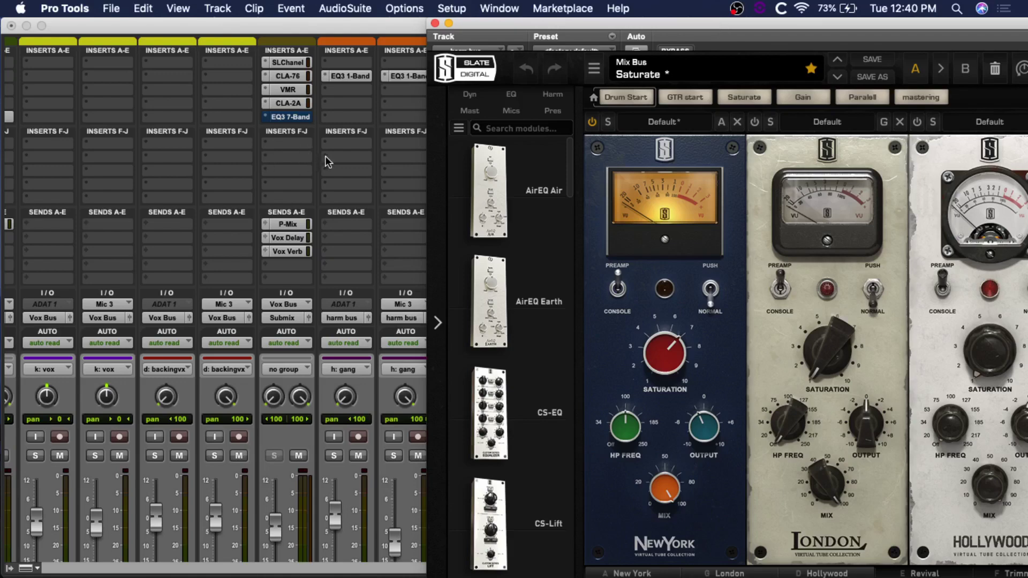
pyautogui.hscroll(5, 326, 155)
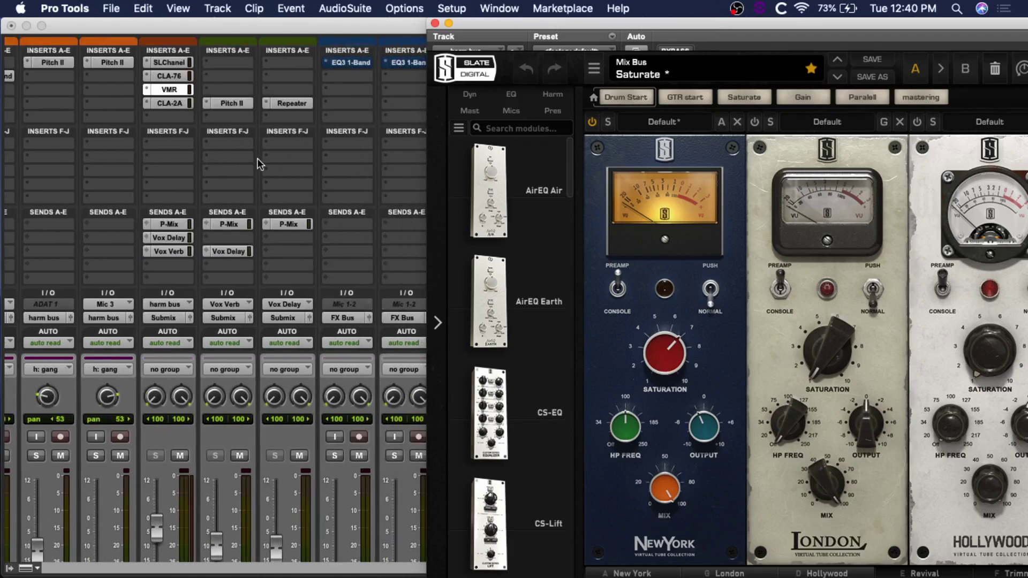
pyautogui.hscroll(3, 257, 159)
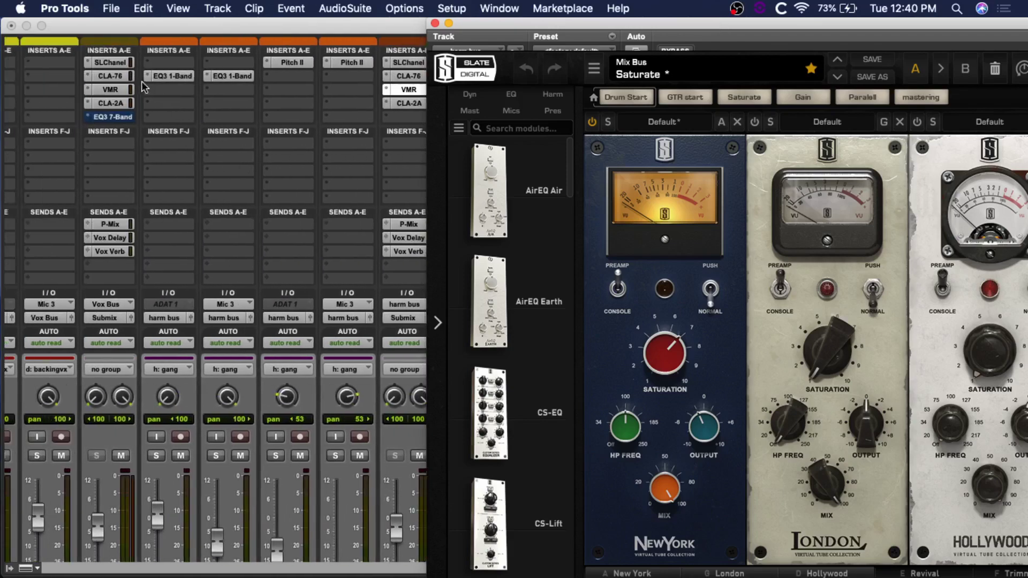
pyautogui.click(109, 89)
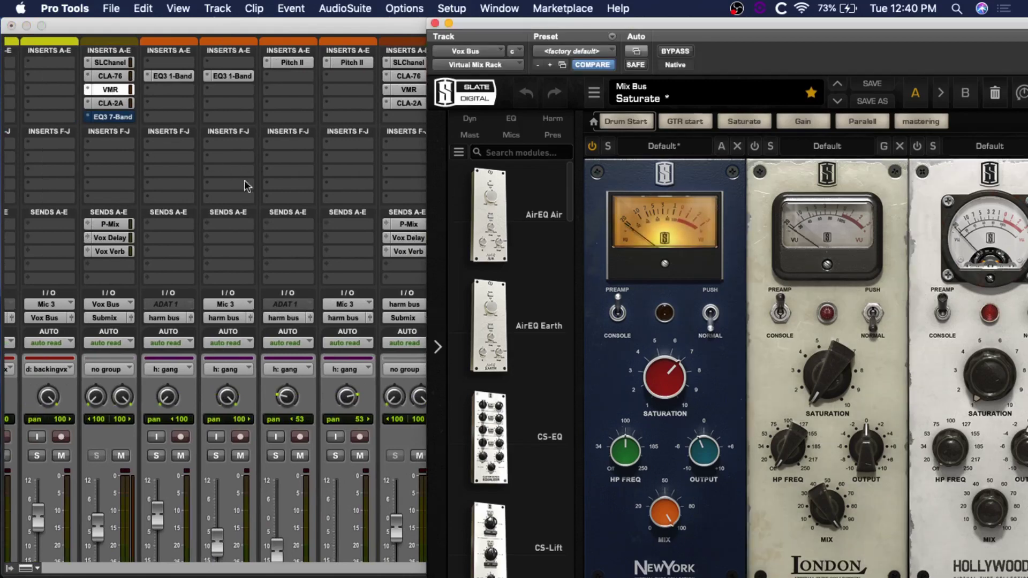
# Solo the four vocal tracks feeding the Vox Bus and reposition its Virtual Mix Rack window to show the three saturation modules
pyautogui.hscroll(-8, 212, 256)
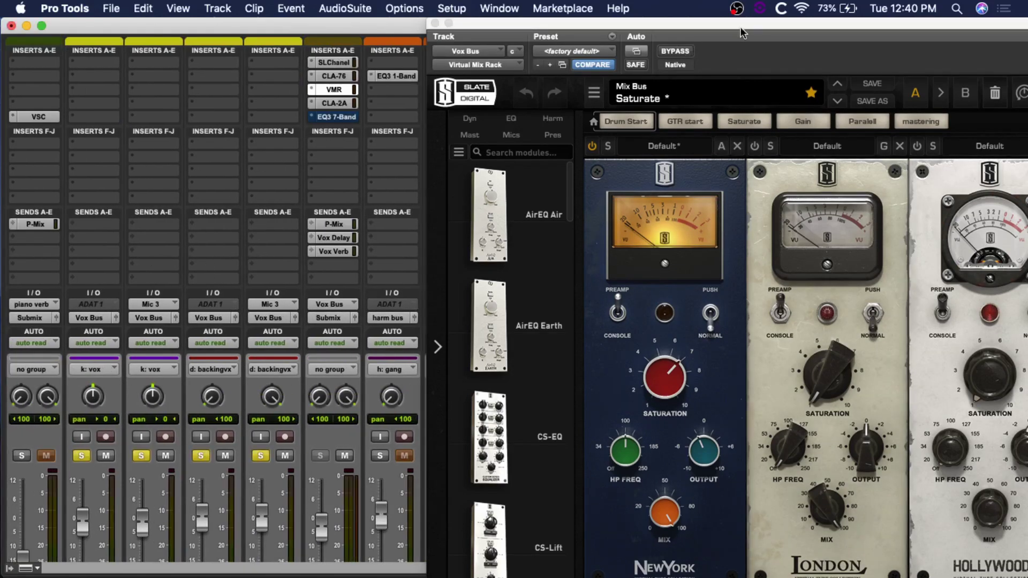
pyautogui.moveTo(741, 28); pyautogui.dragTo(628, 28)
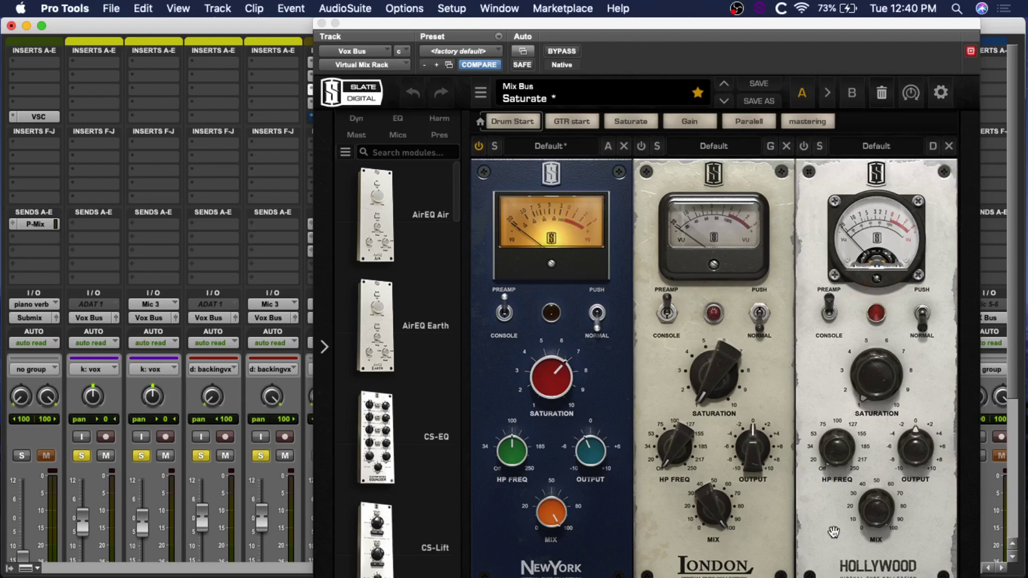
# Reposition the Vox Bus's Virtual Mix Rack window, close it, and reopen it from the VMR insert
pyautogui.moveTo(796, 24)
pyautogui.mouseDown()
pyautogui.moveTo(773, 44)
pyautogui.moveTo(812, 97)
pyautogui.moveTo(808, 23)
pyautogui.mouseUp()
pyautogui.click(332, 24)
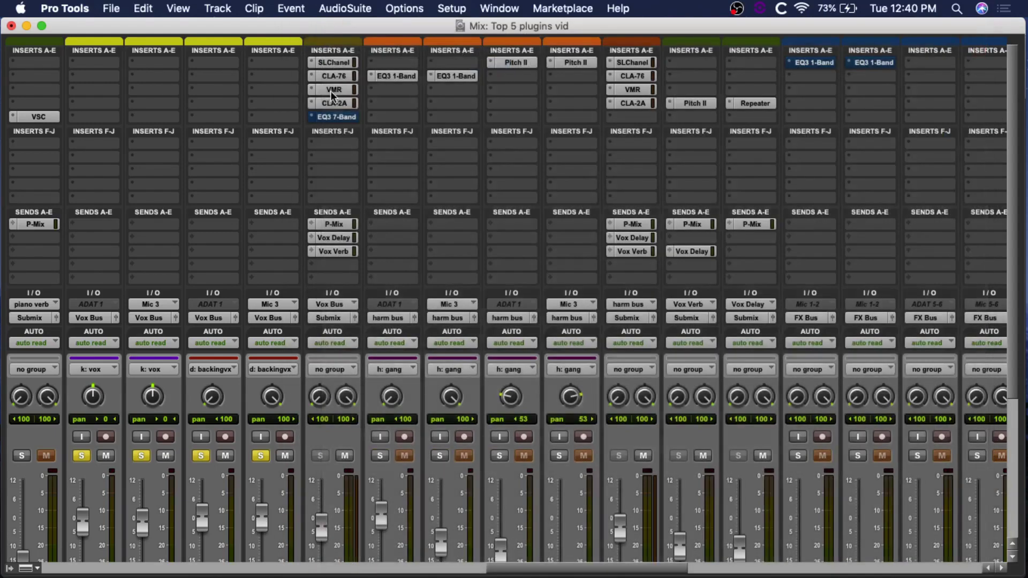
pyautogui.click(331, 92)
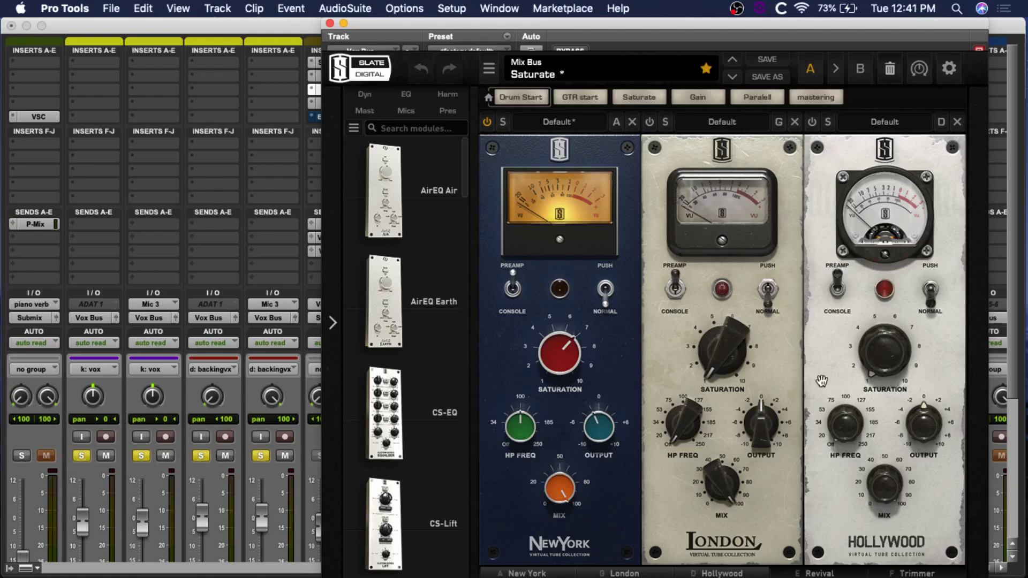
# Shift the rack view to the Revival module and back to New York twice to examine the loaded modules
pyautogui.click(819, 573)
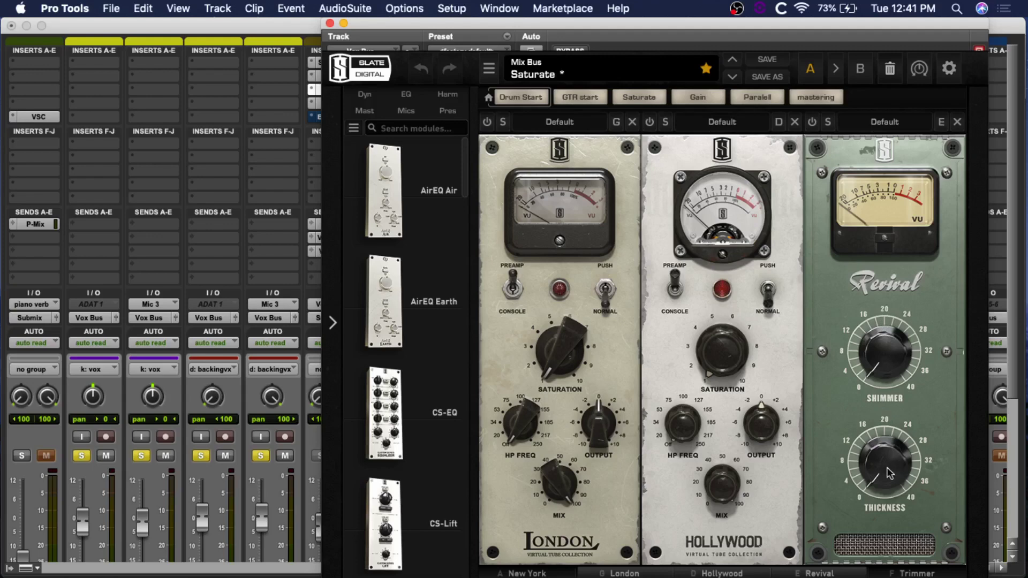
pyautogui.click(536, 572)
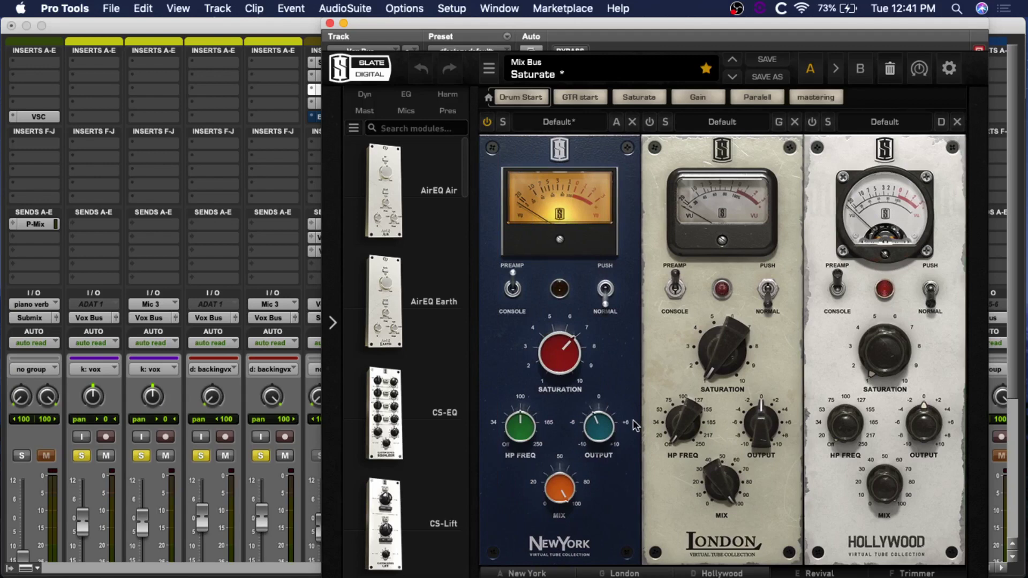
pyautogui.click(819, 572)
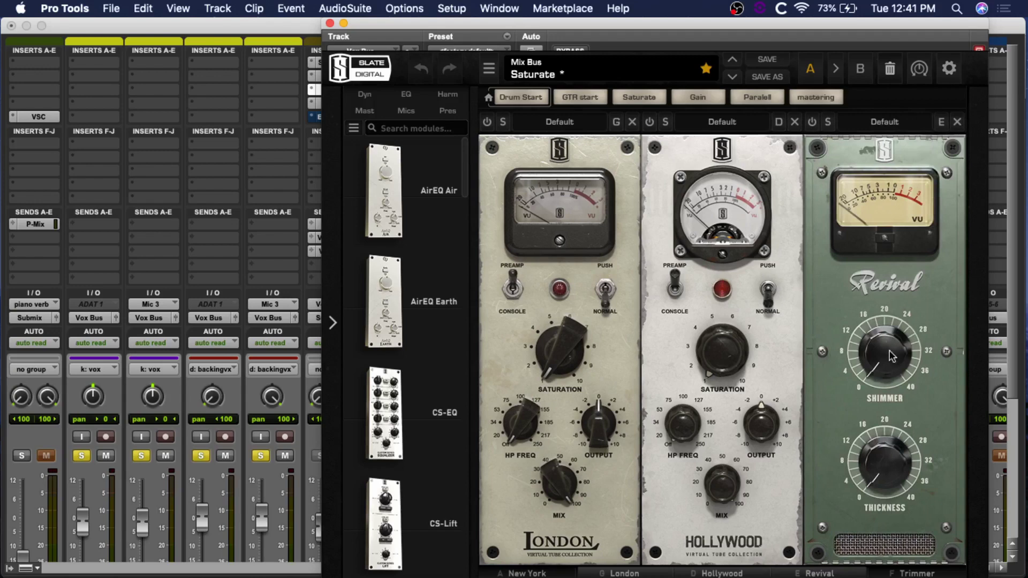
pyautogui.click(545, 571)
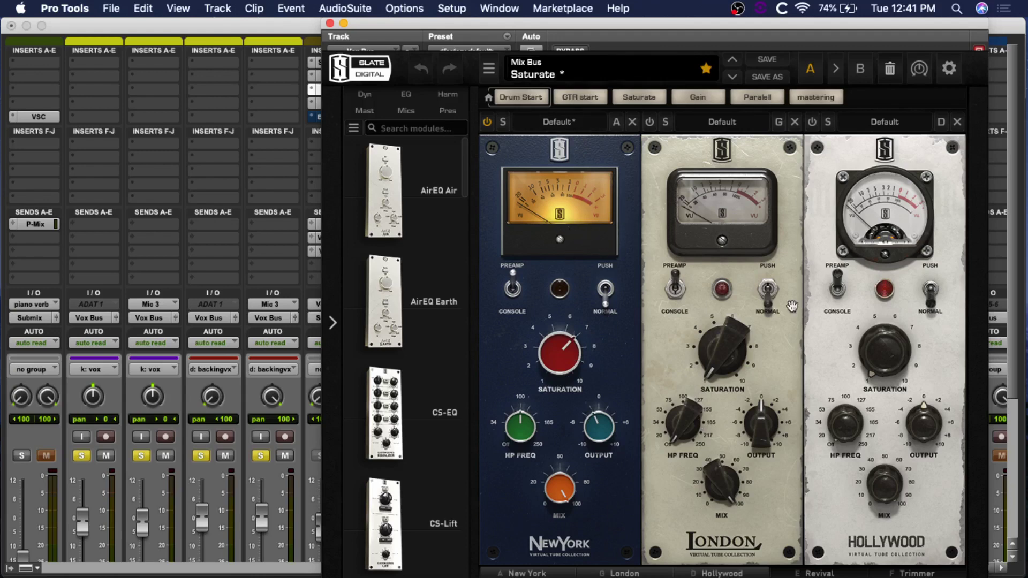
# Move the Virtual Mix Rack window clear of the Vox Bus strip and compare the vocals with the plug-in bypassed and active
pyautogui.moveTo(580, 26); pyautogui.dragTo(674, 32)
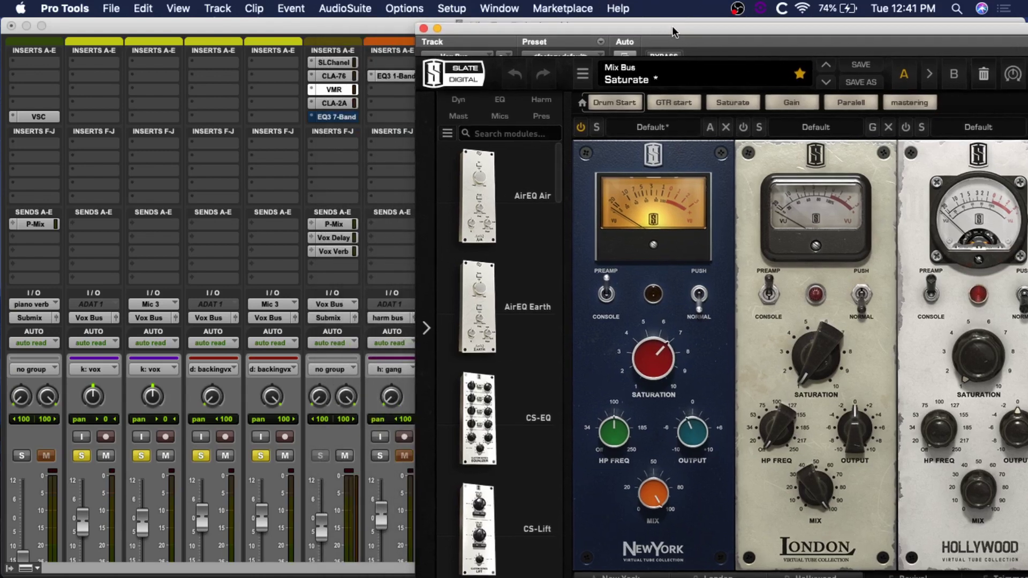
pyautogui.moveTo(744, 44); pyautogui.dragTo(761, 39)
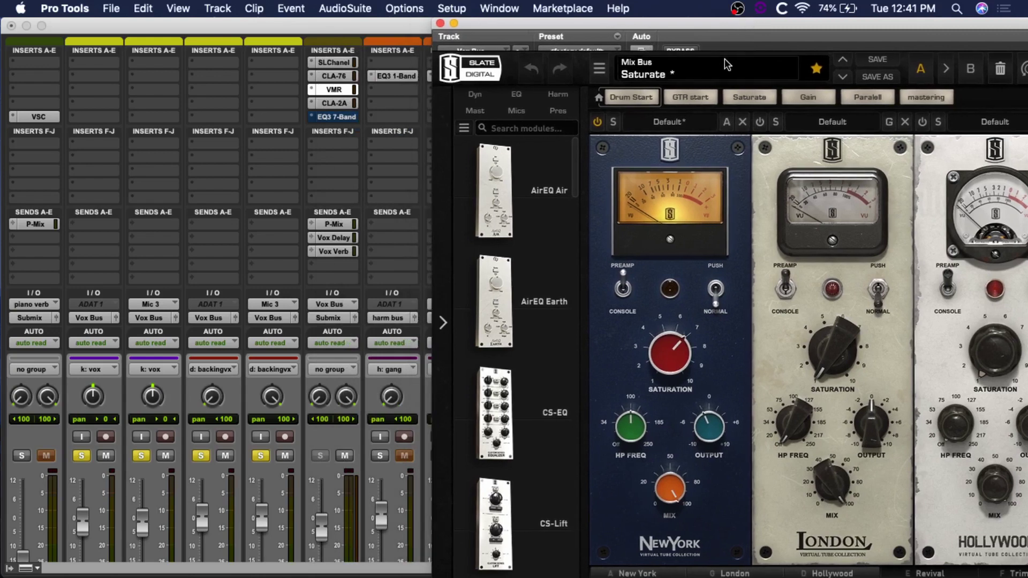
pyautogui.click(682, 50)
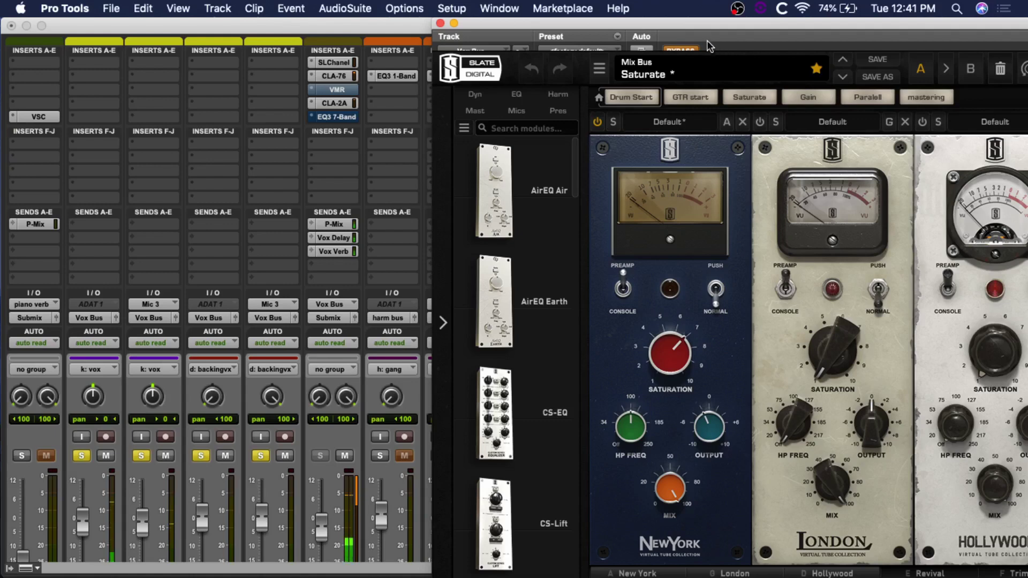
pyautogui.click(684, 50)
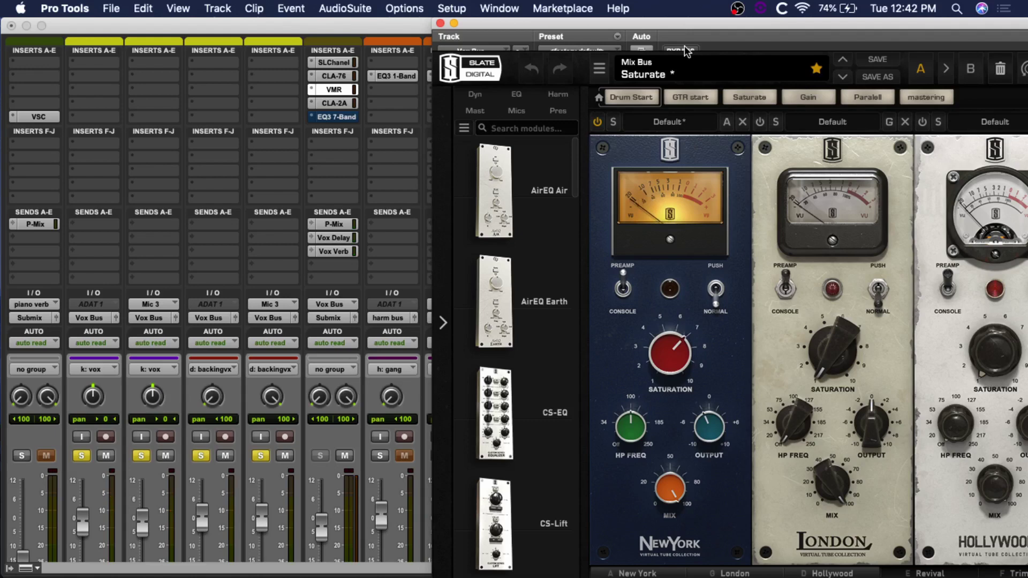
# Move the rack window back and raise the Saturation of the London and Hollywood modules to about 7
pyautogui.moveTo(777, 25); pyautogui.dragTo(671, 16)
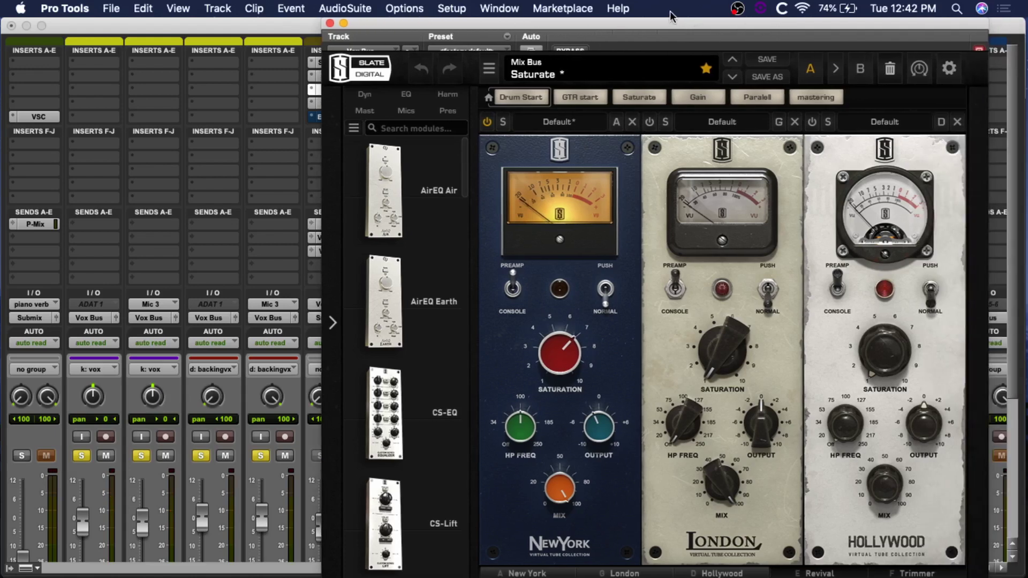
pyautogui.moveTo(737, 349); pyautogui.dragTo(755, 200)
pyautogui.moveTo(900, 345); pyautogui.dragTo(916, 199)
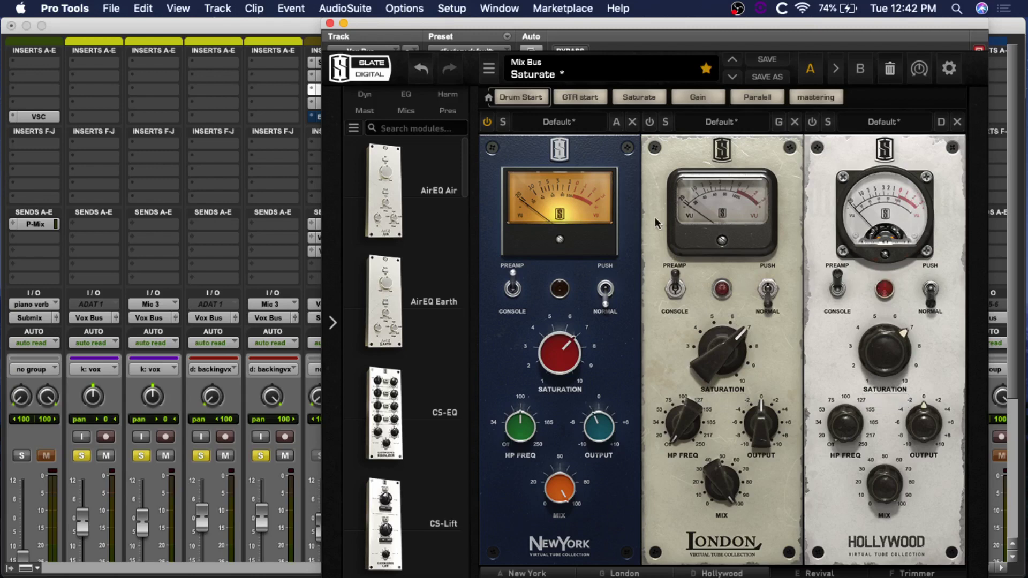
# Audition the London and Hollywood modules one at a time with New York off, and finish with only New York enabled
pyautogui.click(487, 123)
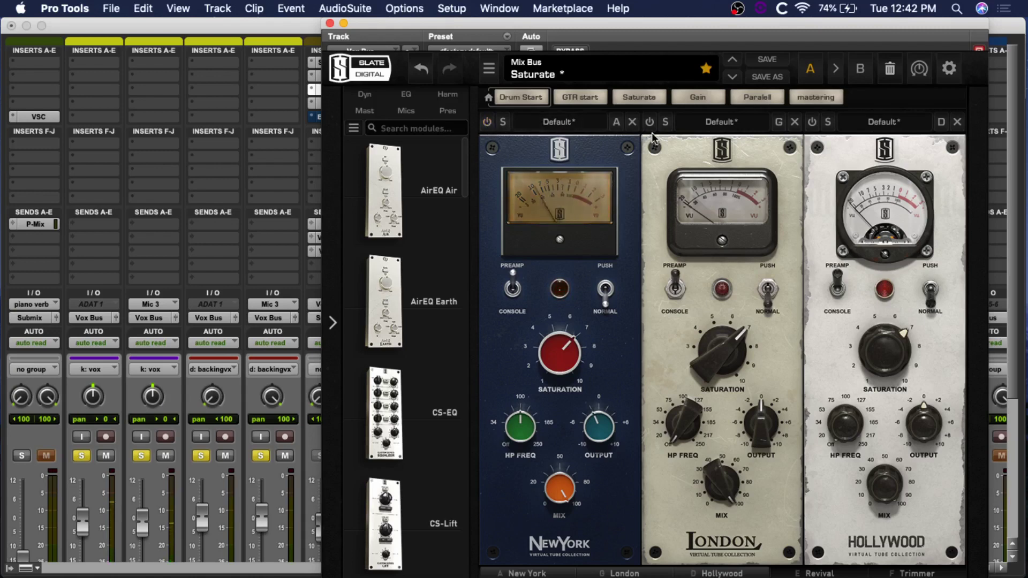
pyautogui.click(649, 123)
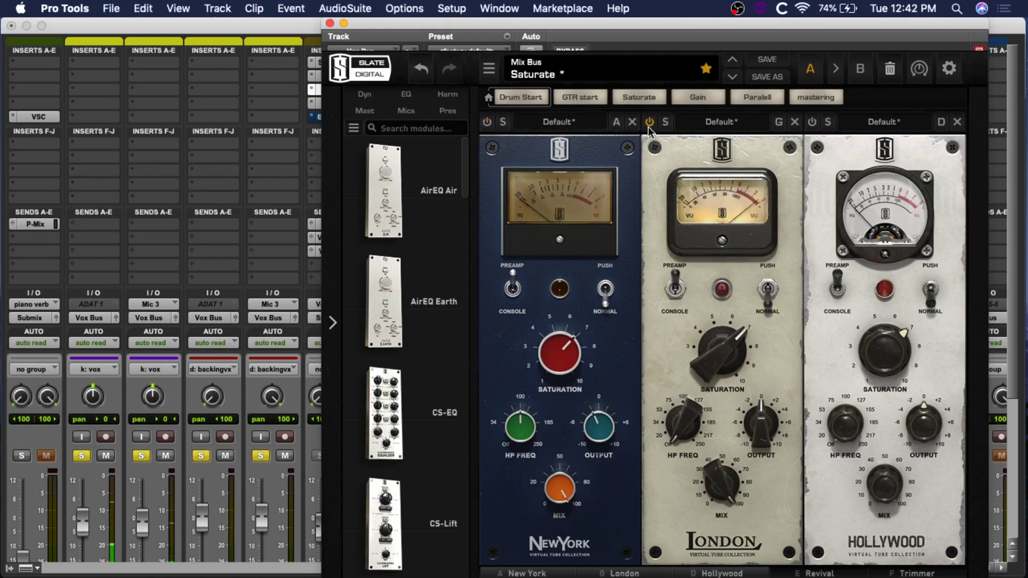
pyautogui.click(648, 124)
pyautogui.click(813, 124)
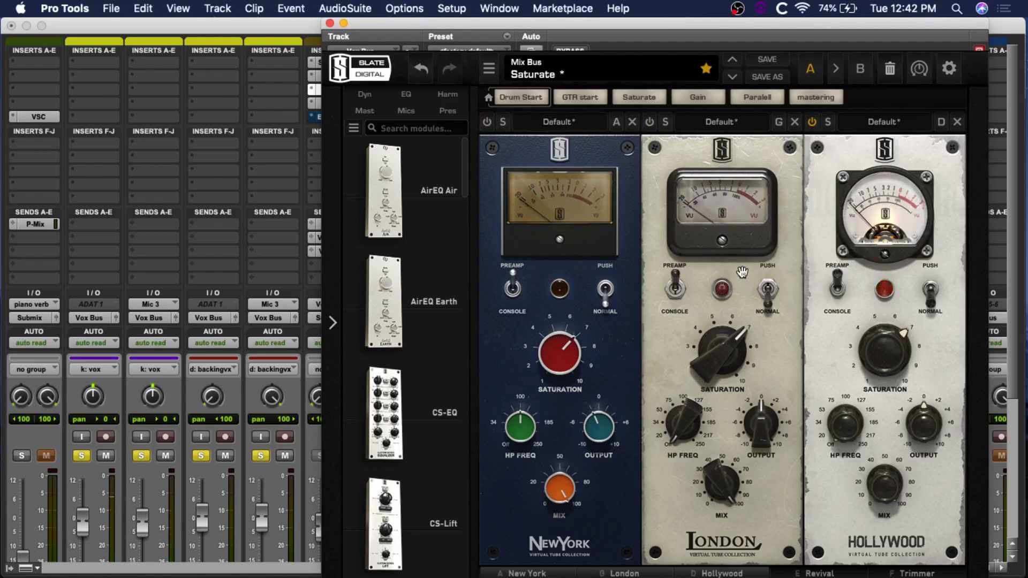
pyautogui.click(813, 123)
pyautogui.click(487, 122)
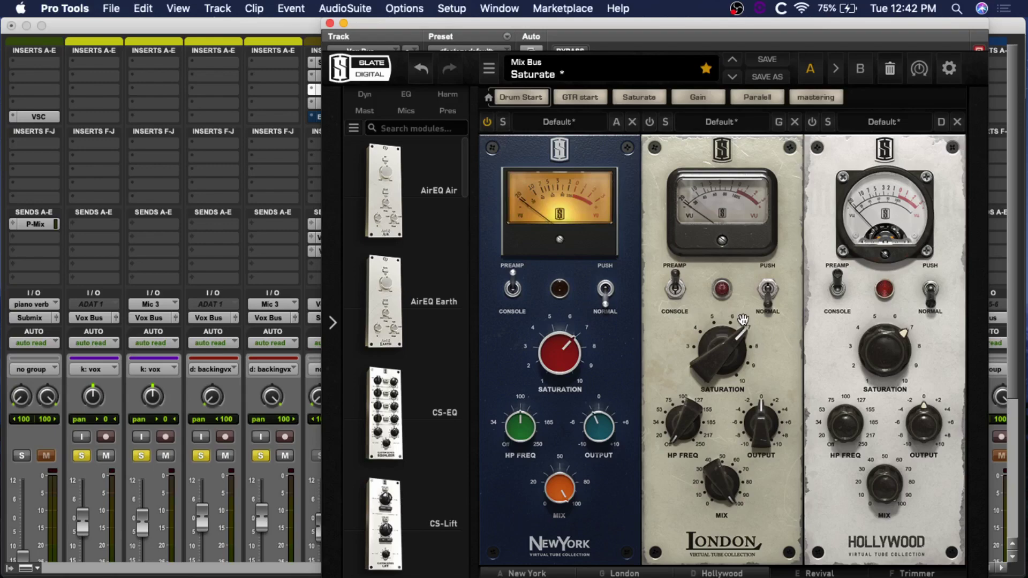
# Close and reopen the Vox Bus's Virtual Mix Rack and browse its module list down to Revival and back to the start
pyautogui.click(330, 24)
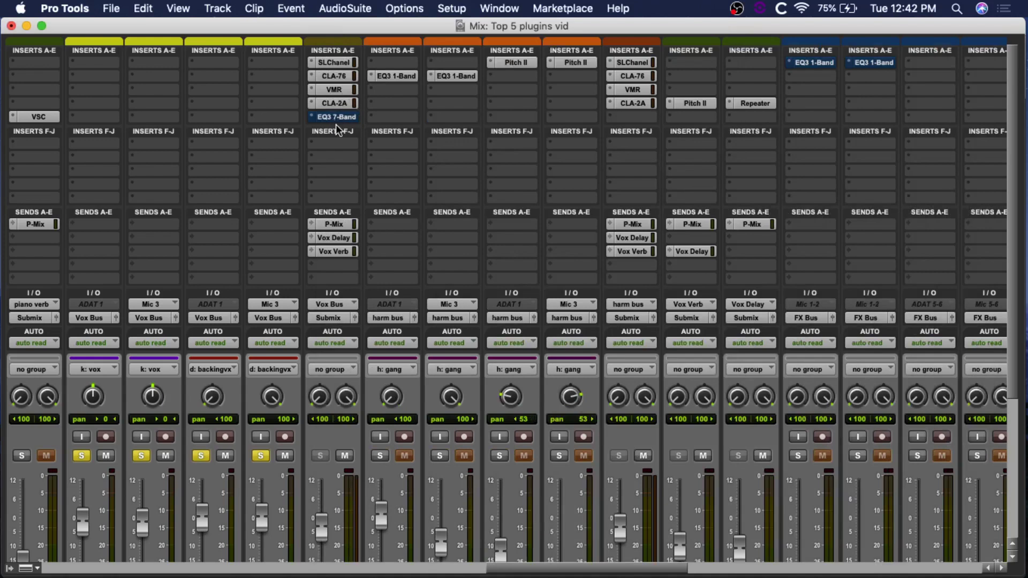
pyautogui.click(333, 95)
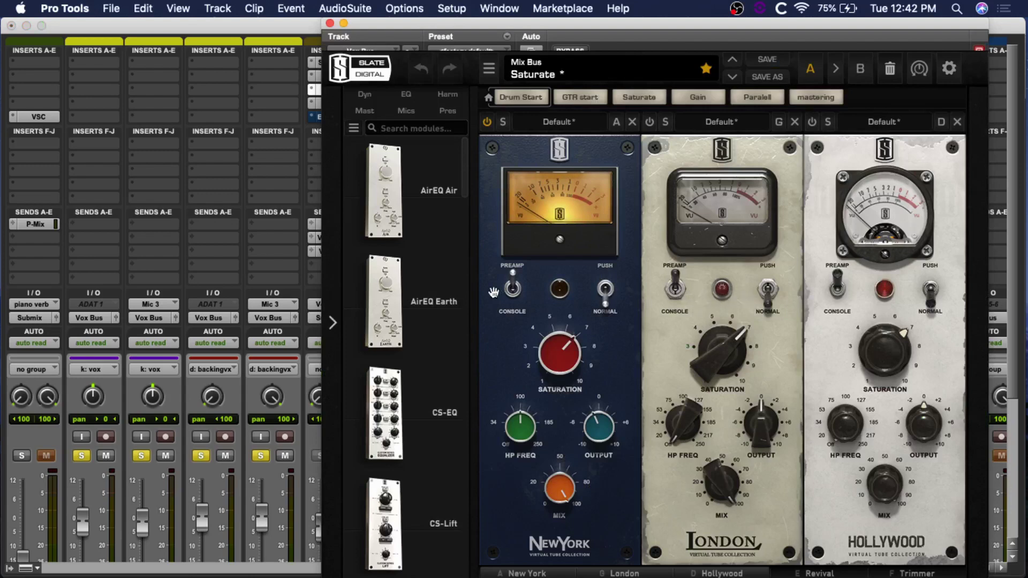
pyautogui.scroll(-10, 424, 429)
pyautogui.scroll(-10, 424, 430)
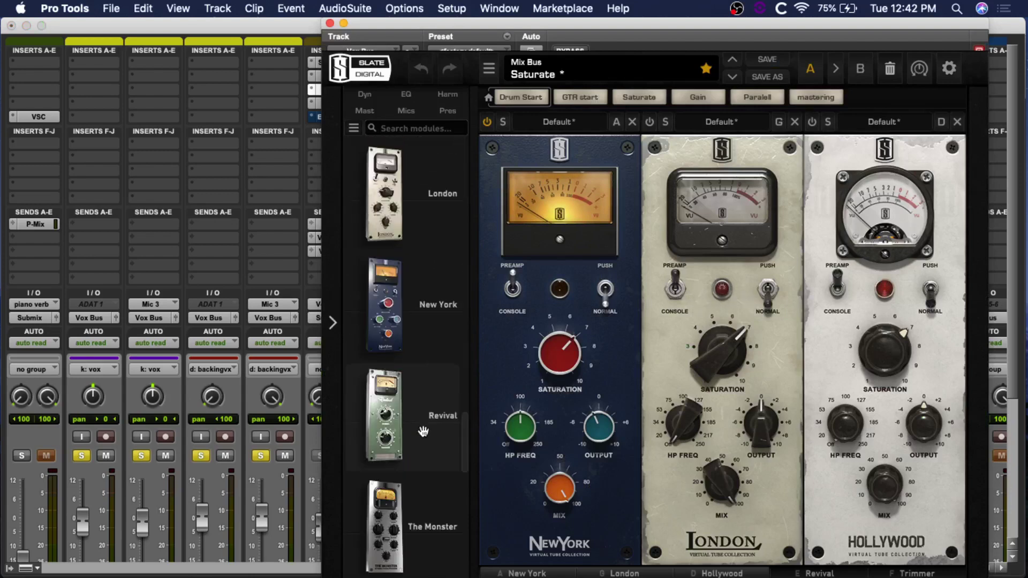
pyautogui.scroll(8, 424, 431)
pyautogui.scroll(10, 424, 433)
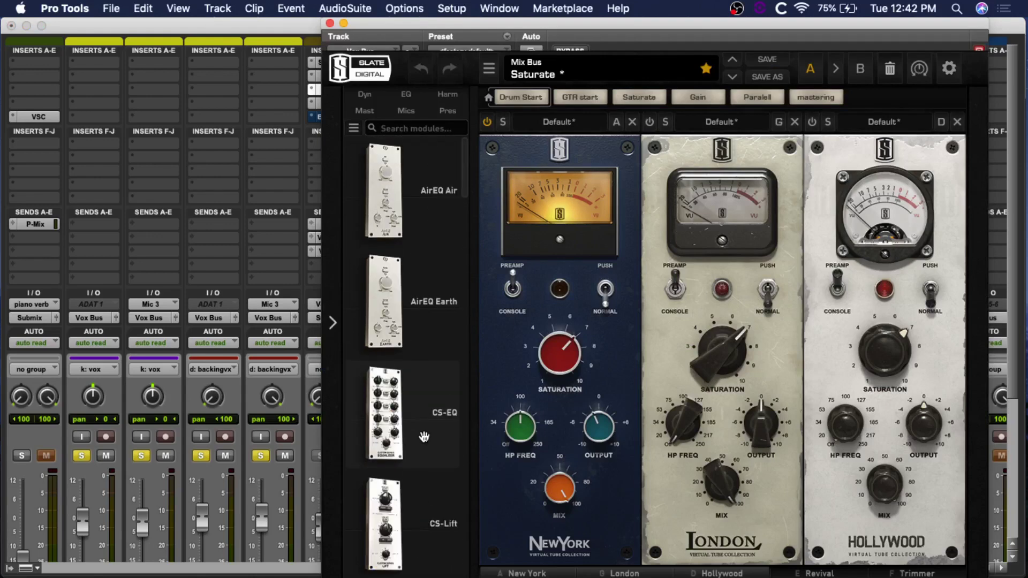
pyautogui.moveTo(424, 437)
# Reopen the Vox Bus's Virtual Mix Rack and look through its Hollywood, Gate and FG module entries, returning to the list's start
pyautogui.click(329, 23)
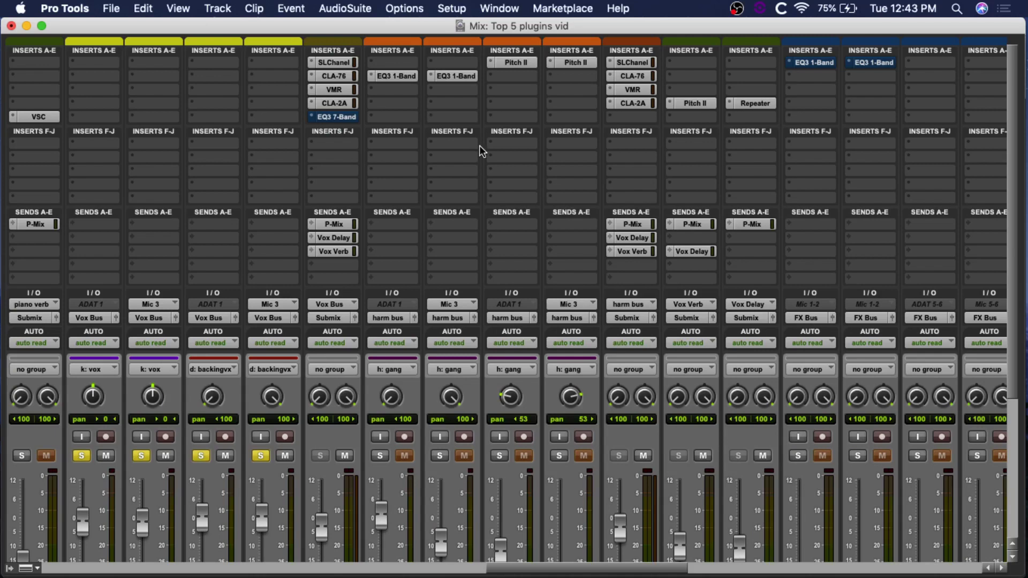
pyautogui.click(336, 92)
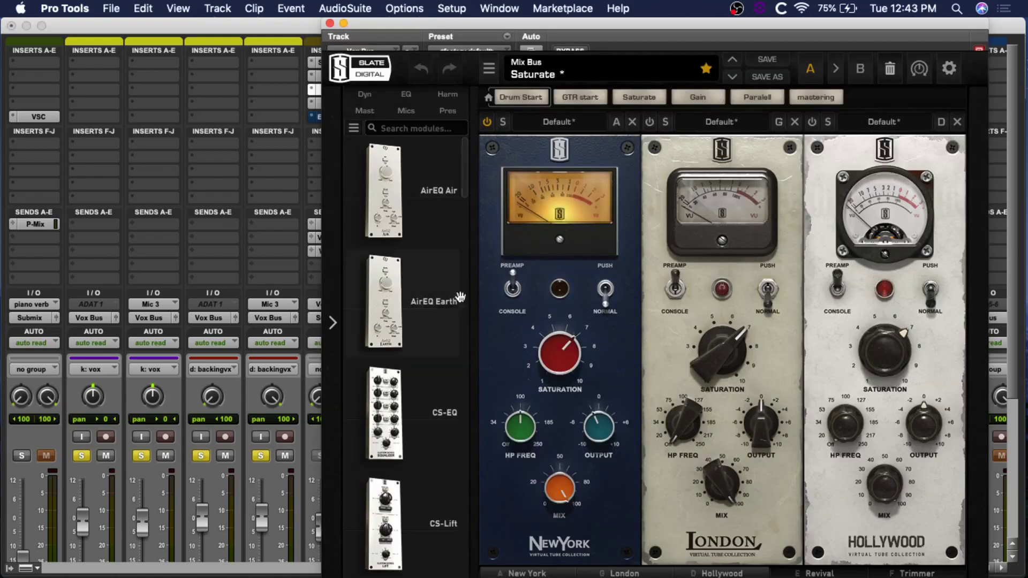
pyautogui.scroll(-10, 443, 308)
pyautogui.scroll(-8, 442, 309)
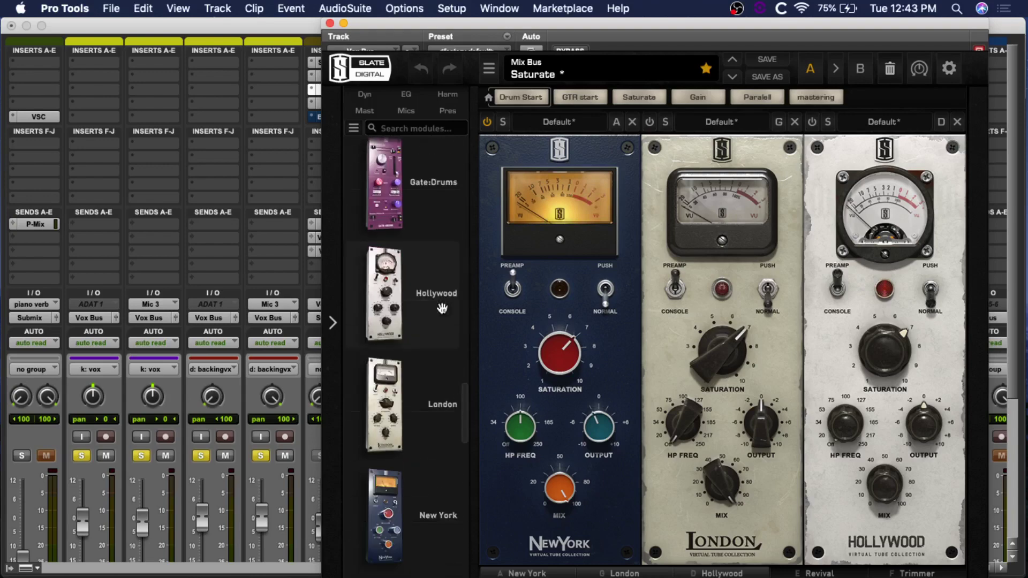
pyautogui.scroll(2, 443, 308)
pyautogui.scroll(4, 442, 308)
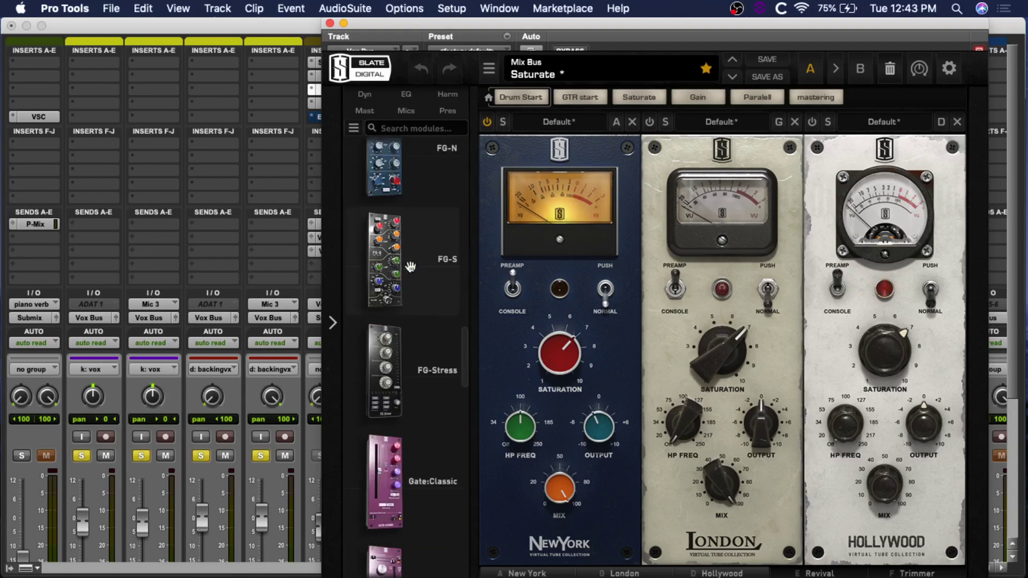
pyautogui.scroll(7, 426, 272)
pyautogui.scroll(6, 426, 272)
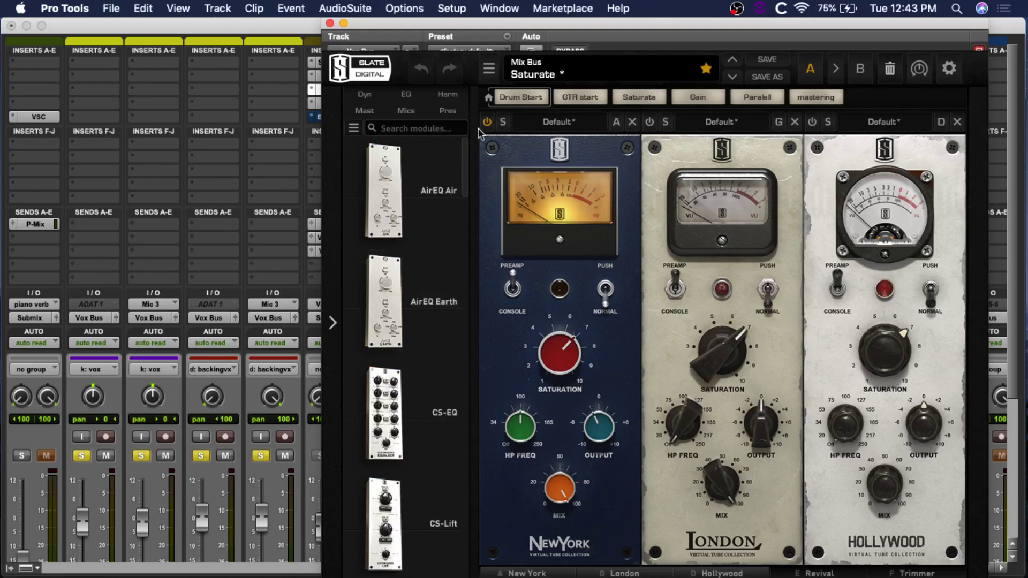
# Close the Virtual Mix Rack, go to the drum channels, and open the JST Clip insert on the Snare Bus
pyautogui.click(330, 24)
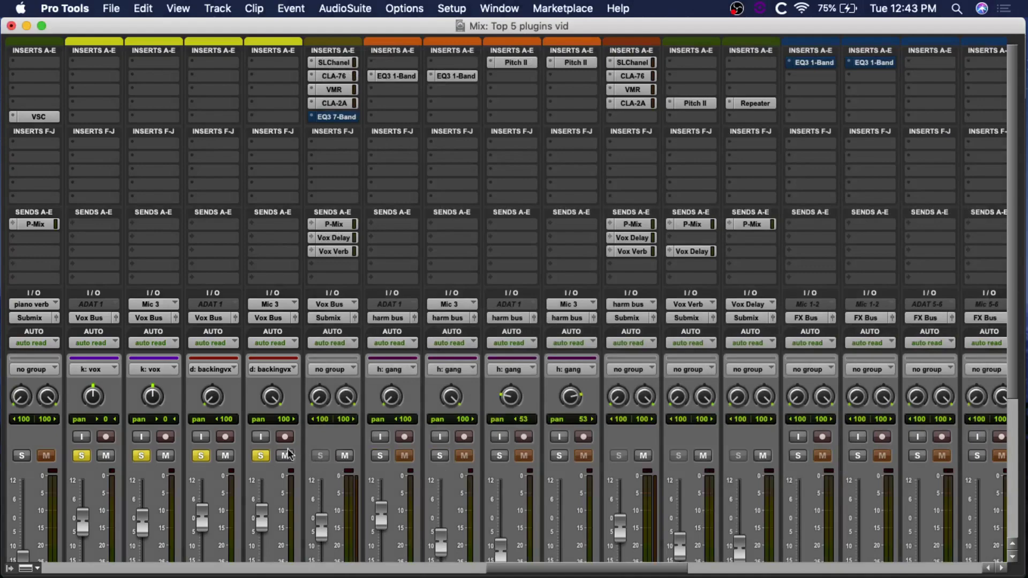
pyautogui.hscroll(-10, 368, 426)
pyautogui.hscroll(-10, 369, 425)
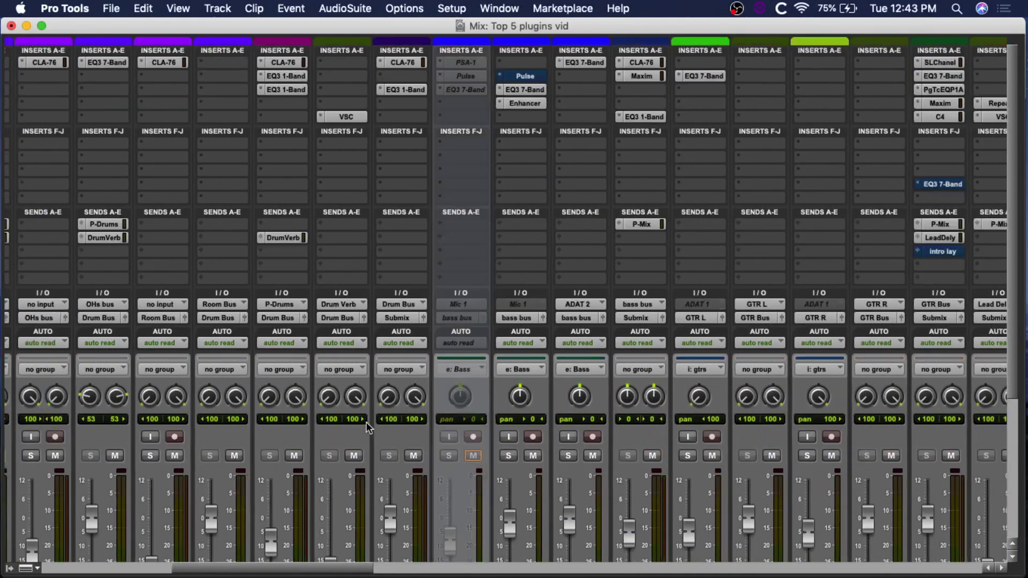
pyautogui.hscroll(-5, 366, 427)
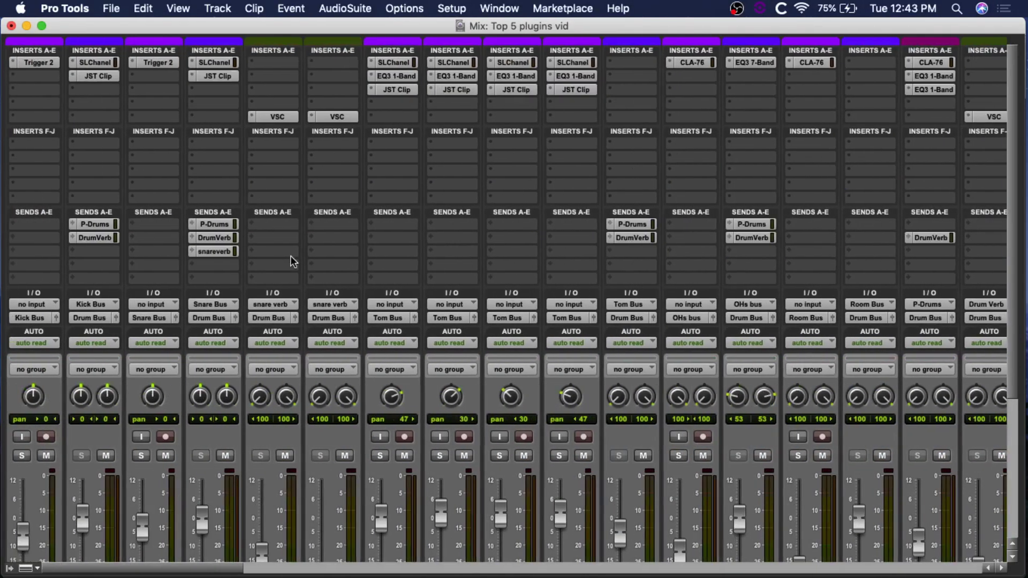
pyautogui.click(214, 77)
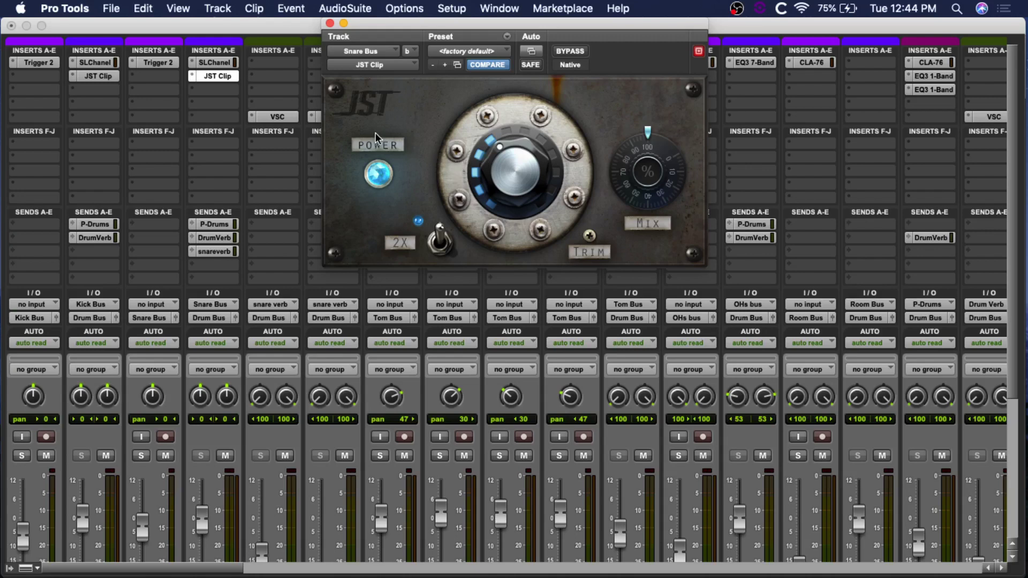
# Solo the track feeding the Snare Bus and compare its sound with JST Clip bypassed and active
pyautogui.click(141, 455)
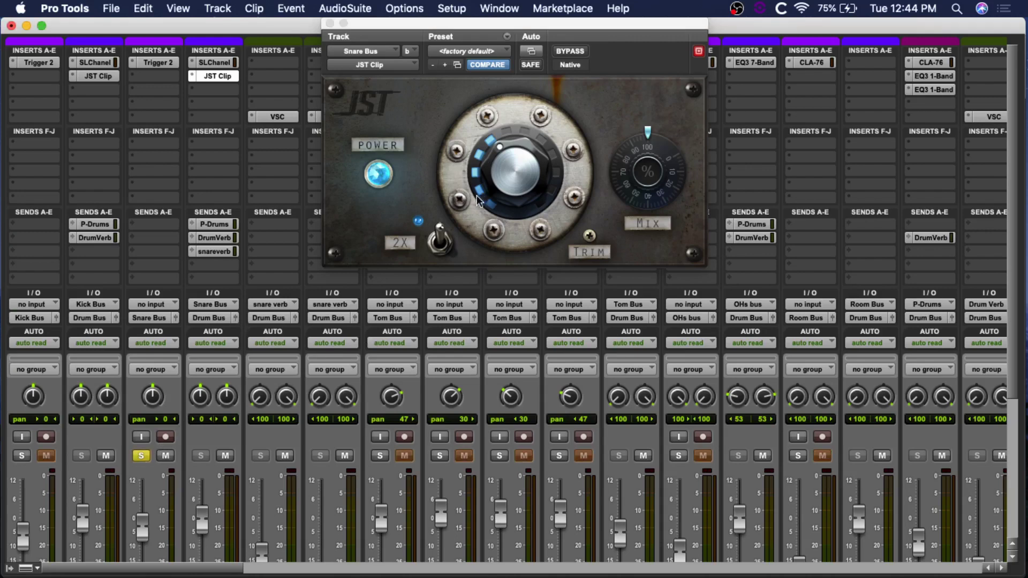
pyautogui.click(571, 51)
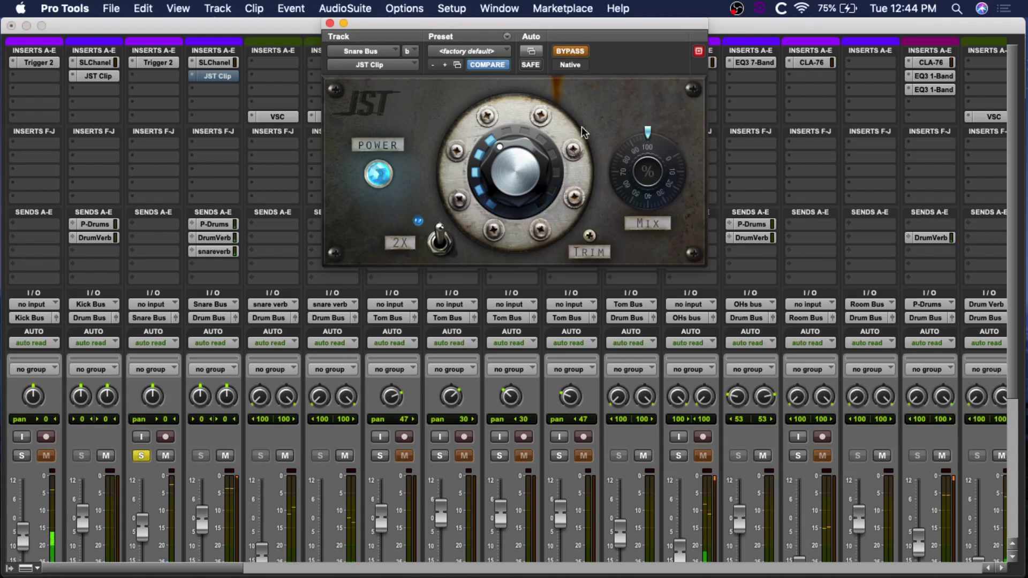
pyautogui.click(571, 50)
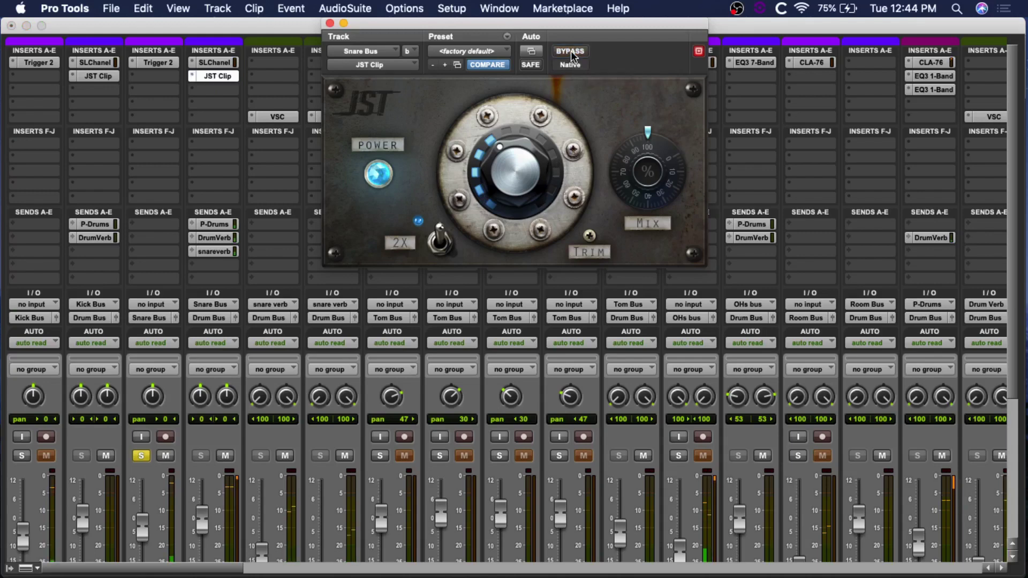
pyautogui.click(571, 50)
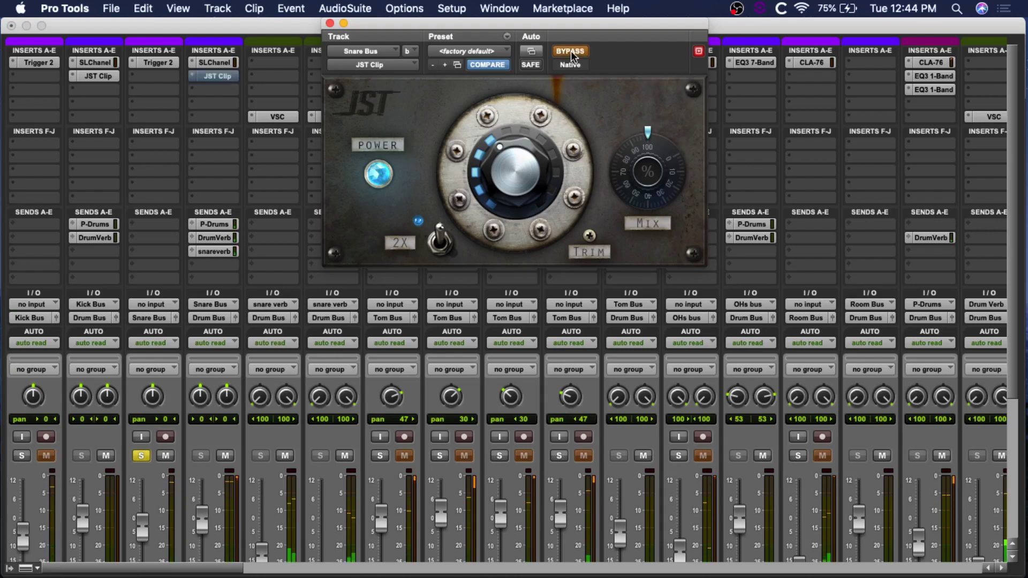
pyautogui.click(571, 50)
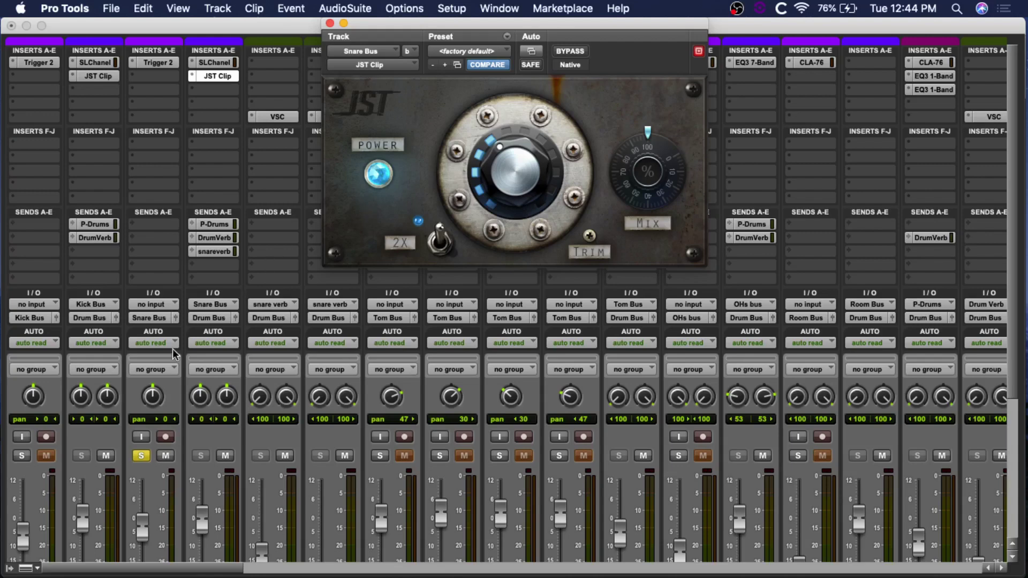
# Unsolo the snare track and solo the track feeding the Kick Bus instead
pyautogui.click(141, 456)
pyautogui.click(22, 456)
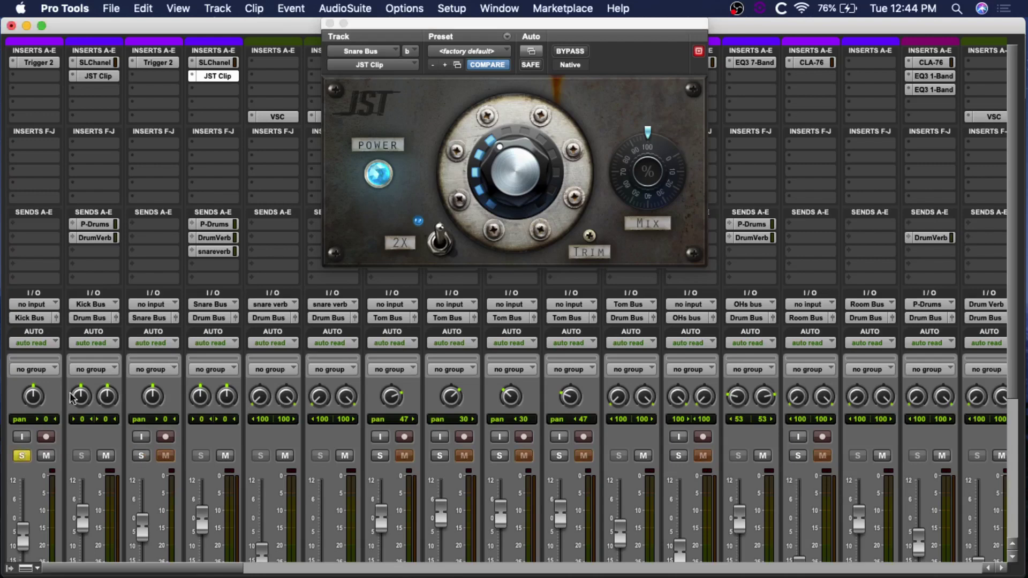
# Open the Kick Bus's JST Clip and compare the soloed kick's sound with the plug-in bypassed and active
pyautogui.click(98, 77)
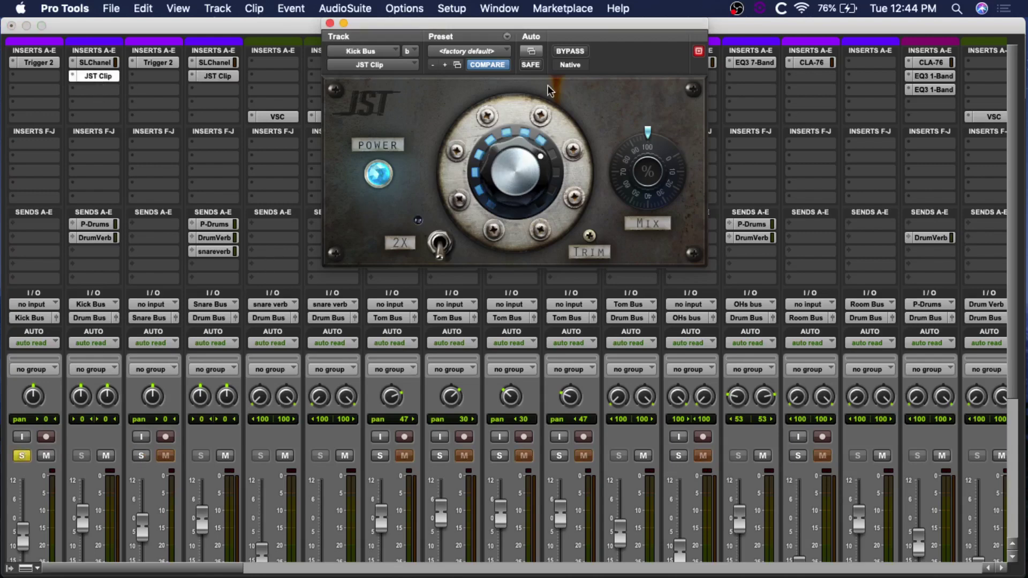
pyautogui.click(570, 51)
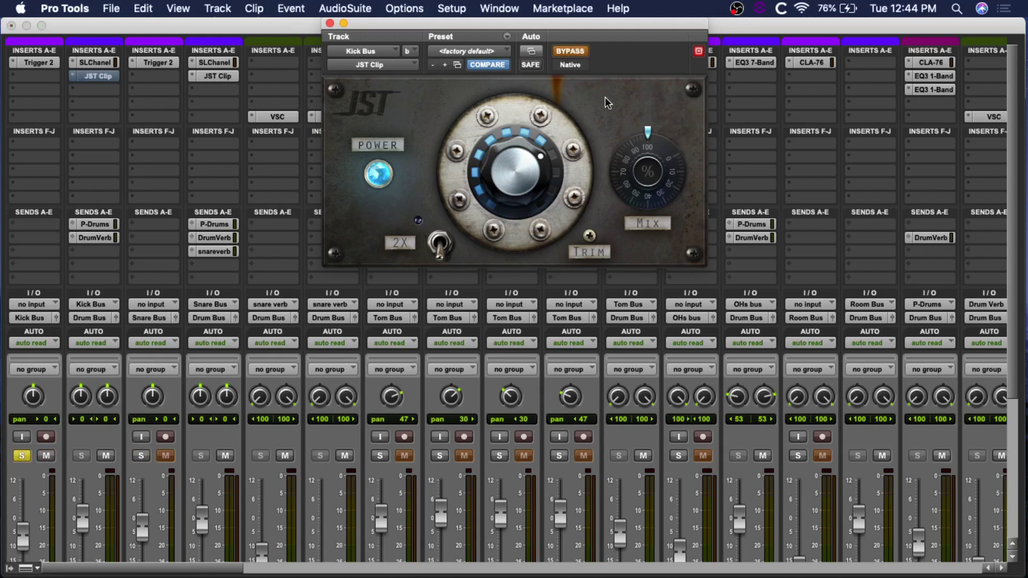
pyautogui.click(572, 52)
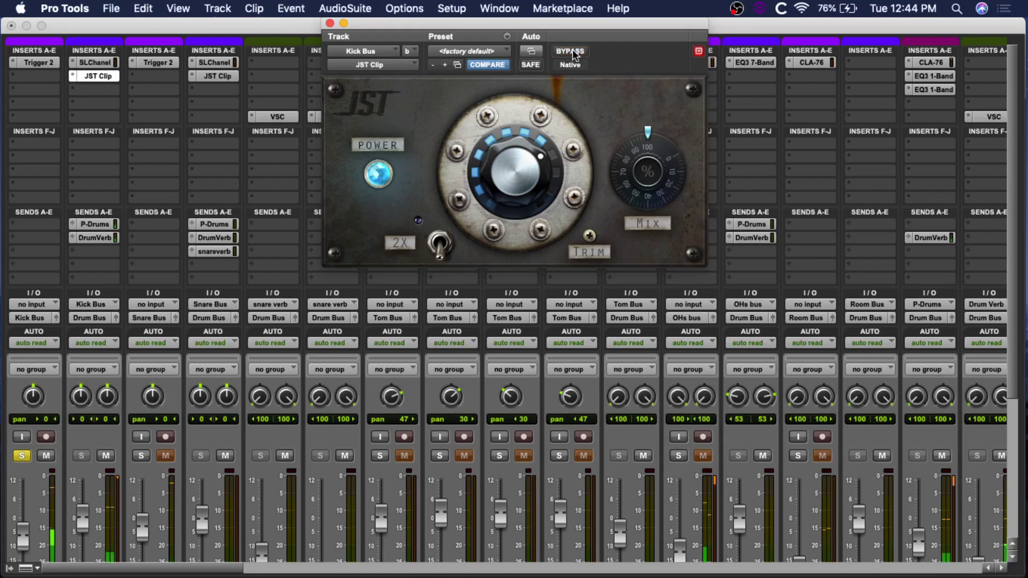
pyautogui.click(572, 52)
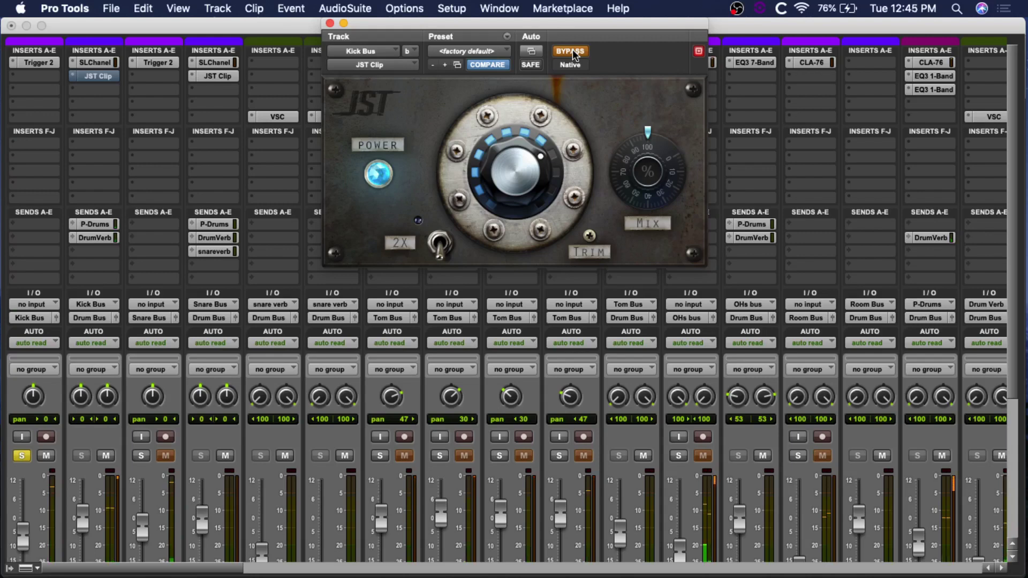
pyautogui.click(572, 50)
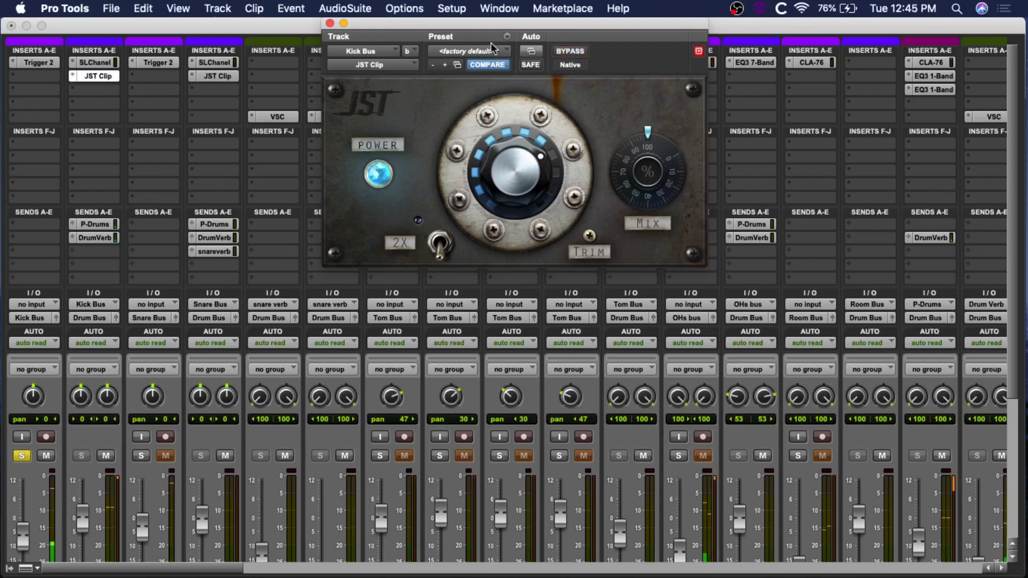
# Unsolo the track feeding the Kick Bus and briefly review the Kick Bus's JST Clip settings again, leaving the plug-in closed
pyautogui.click(330, 23)
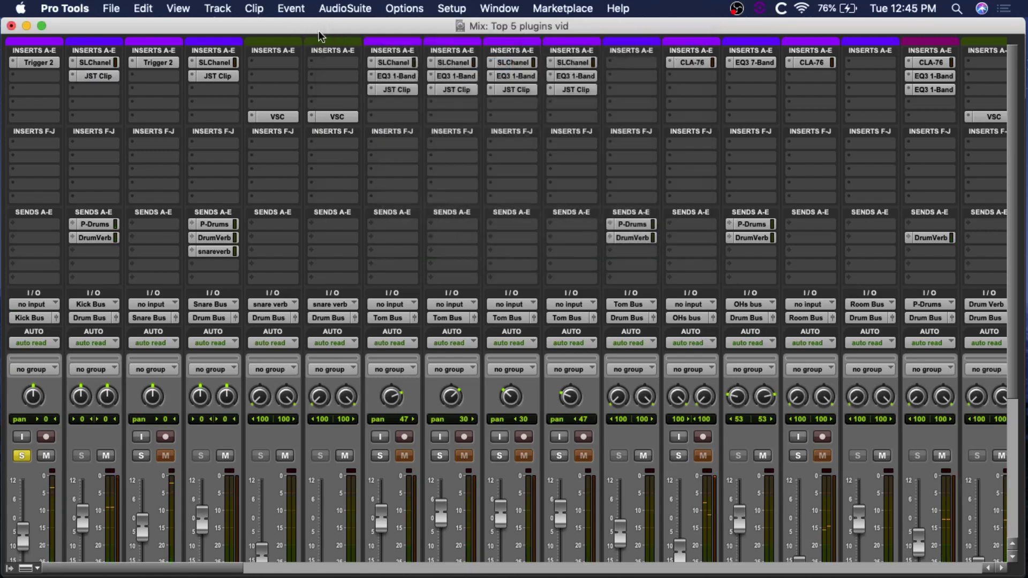
pyautogui.click(25, 456)
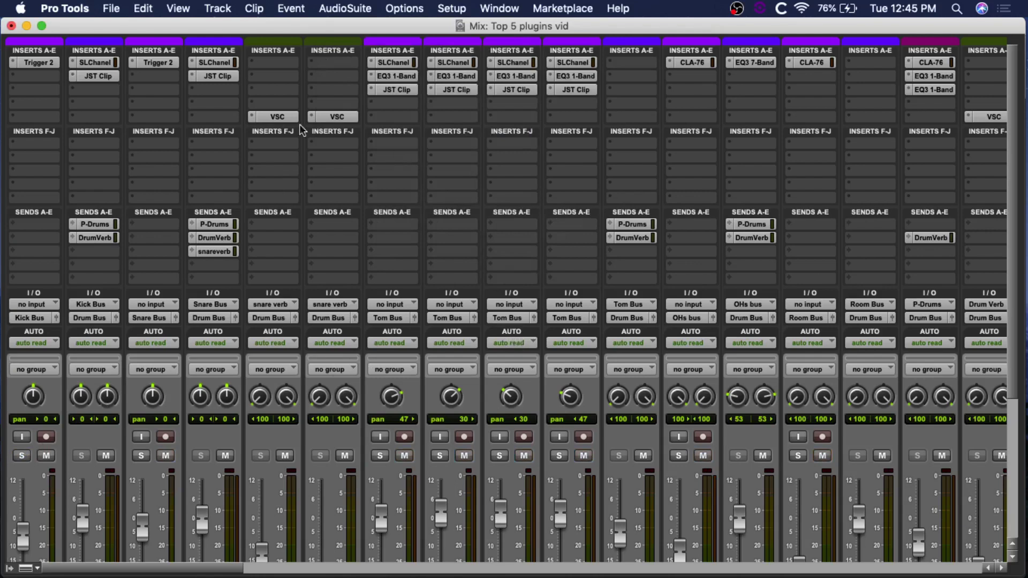
pyautogui.click(106, 79)
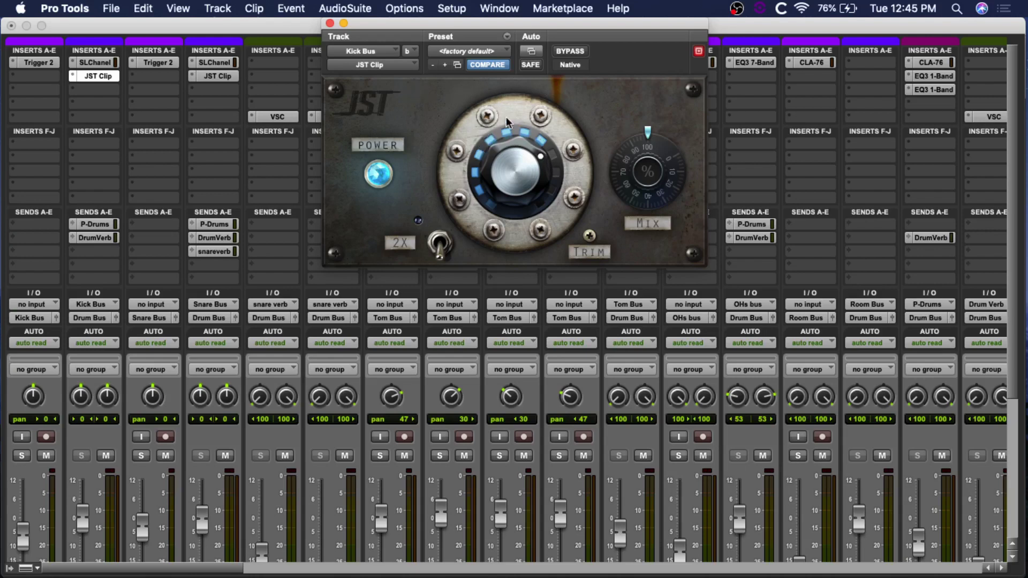
pyautogui.click(330, 23)
# Open the JST Clip insert on the Mix Bus and move its window clear of the Mix Bus inserts
pyautogui.hscroll(5, 766, 222)
pyautogui.hscroll(15, 766, 223)
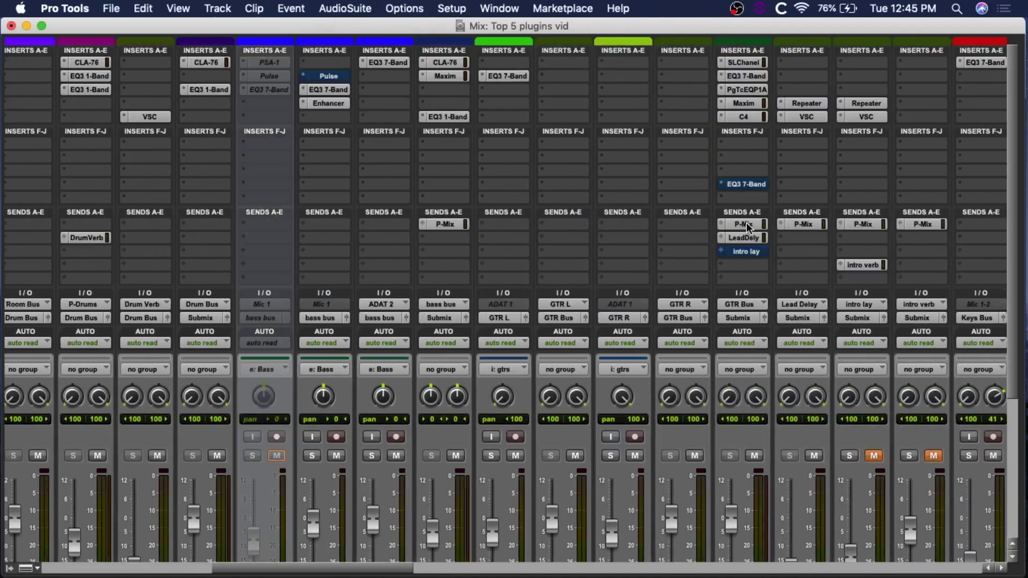
pyautogui.hscroll(-20, 745, 224)
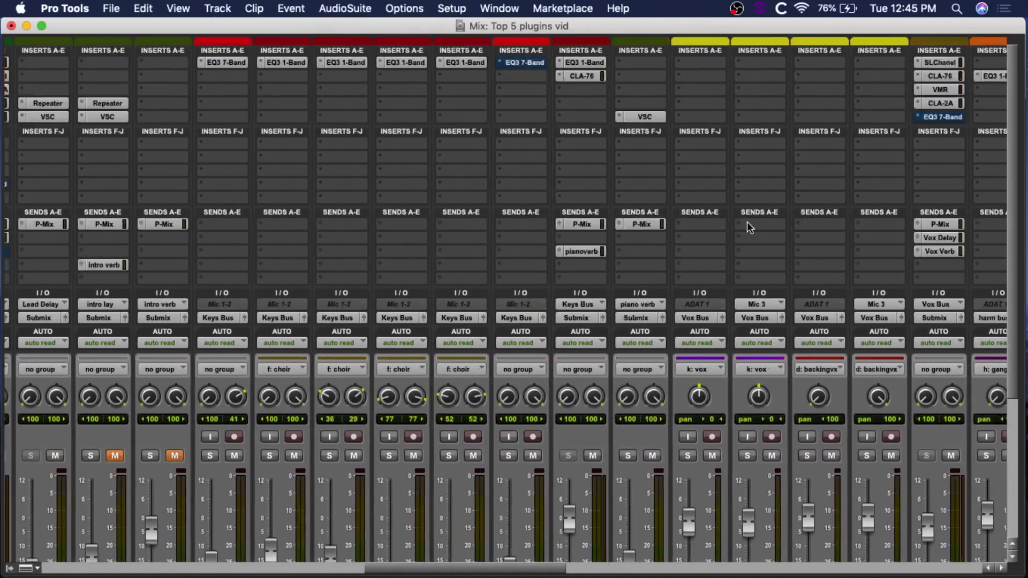
pyautogui.hscroll(15, 773, 220)
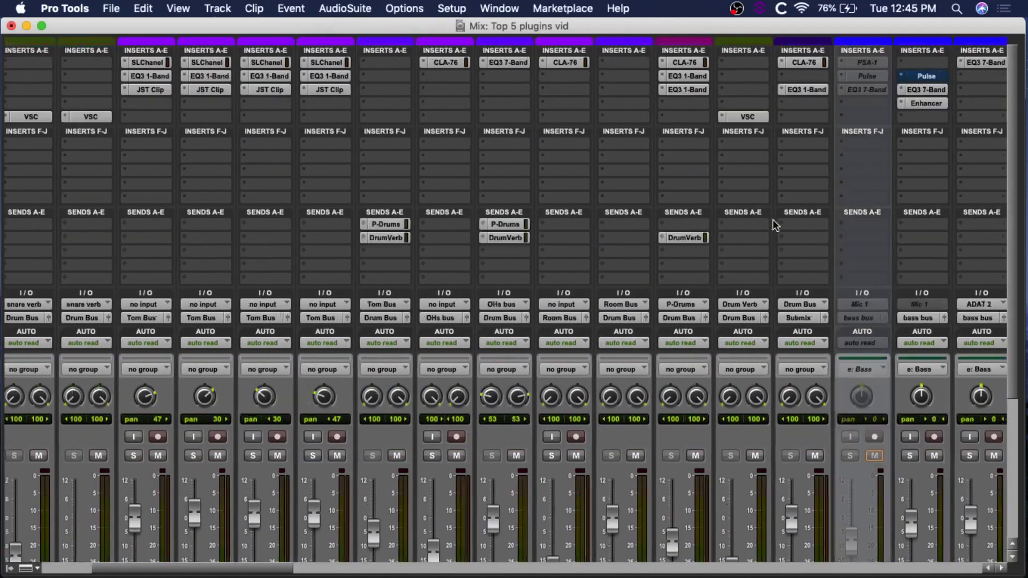
pyautogui.hscroll(10, 773, 222)
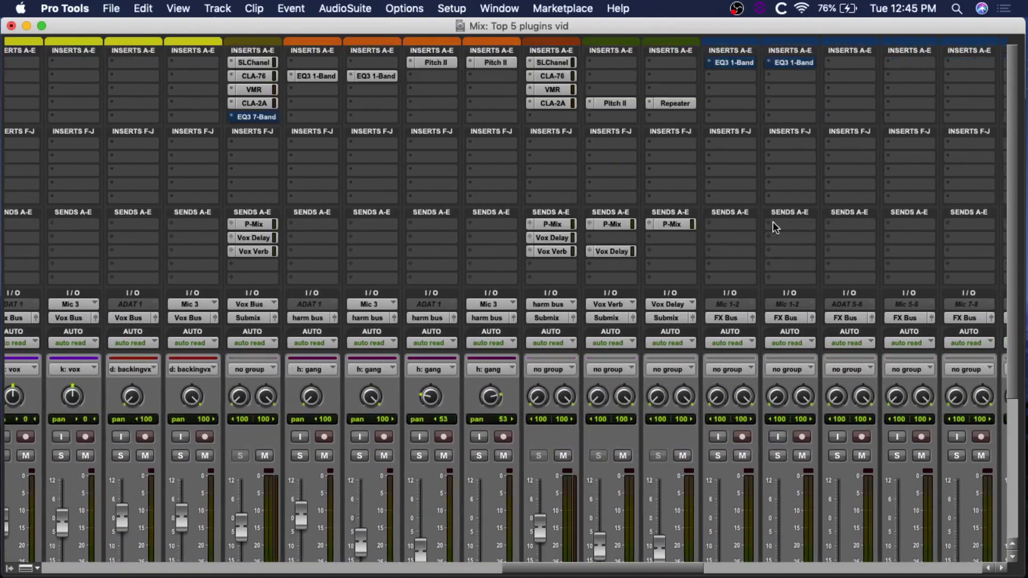
pyautogui.hscroll(6, 773, 222)
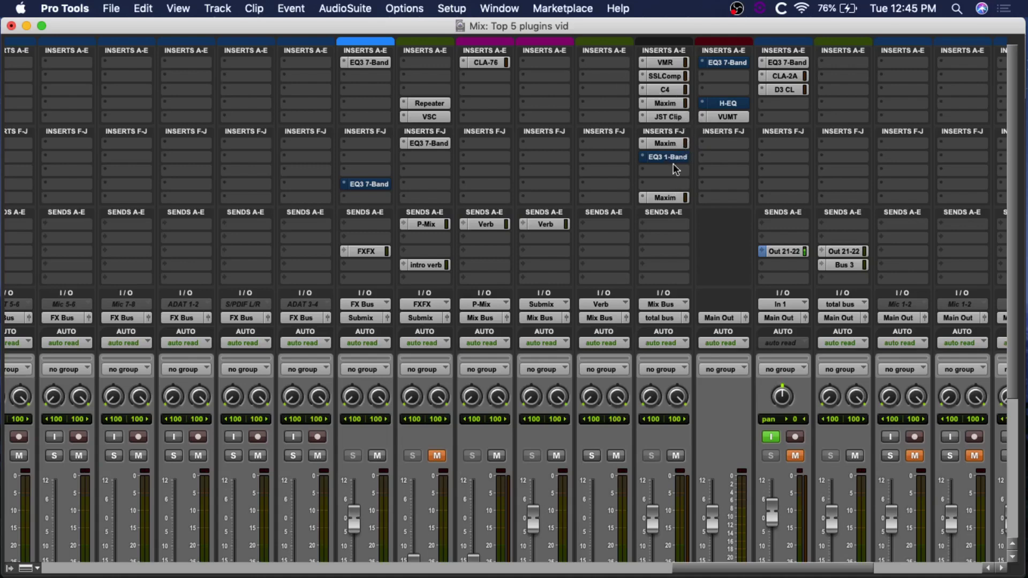
pyautogui.click(670, 116)
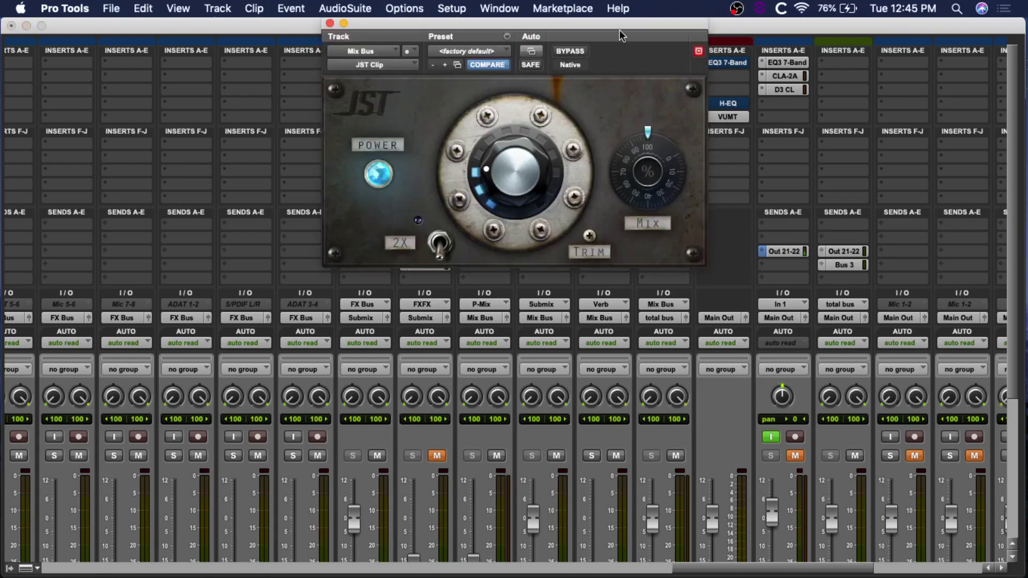
pyautogui.moveTo(619, 27); pyautogui.dragTo(553, 44)
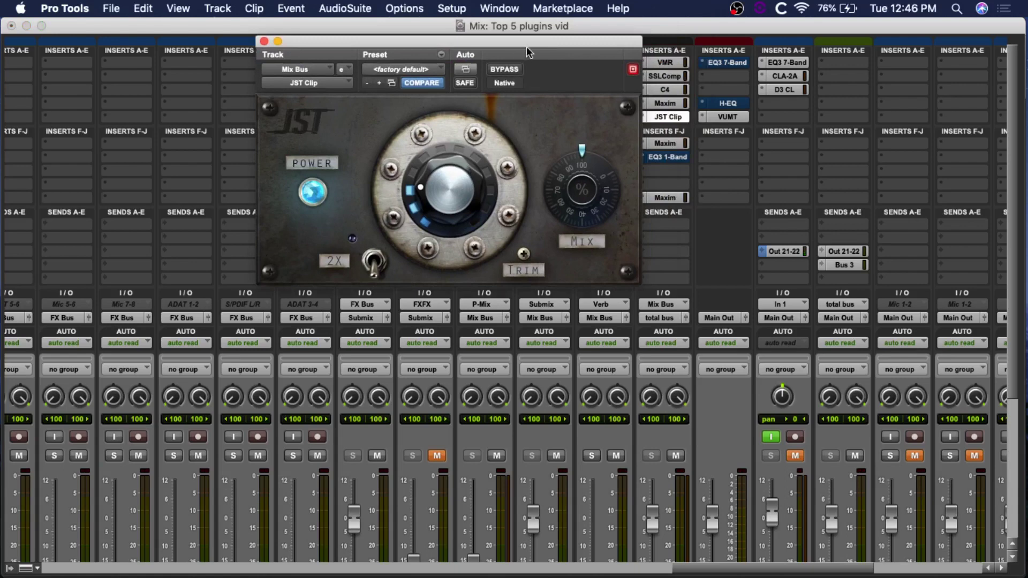
pyautogui.moveTo(526, 43); pyautogui.dragTo(471, 46)
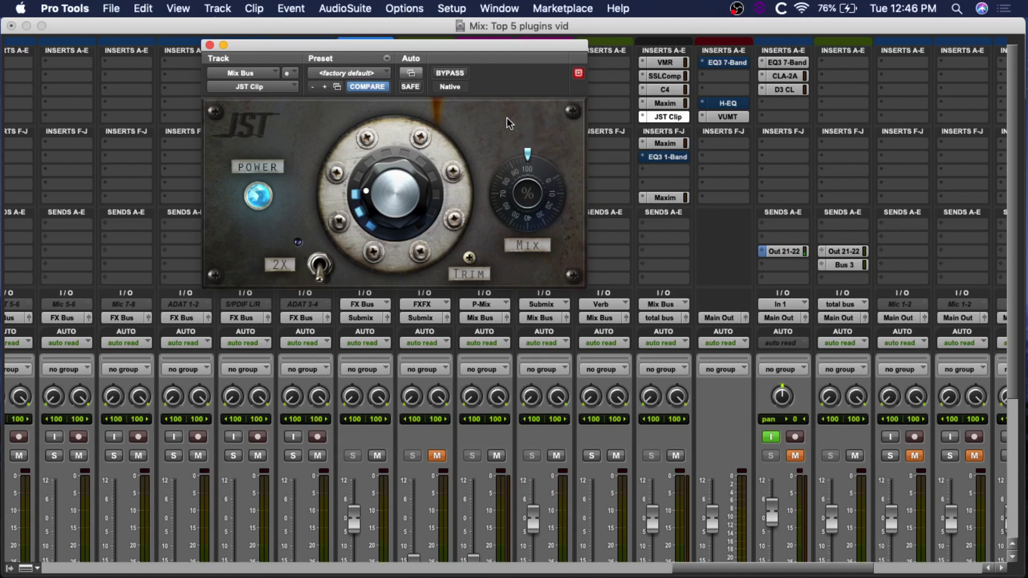
# Play the full mix, compare it with the Mix Bus's JST Clip bypassed and active, and close the plug-in
pyautogui.press('space')
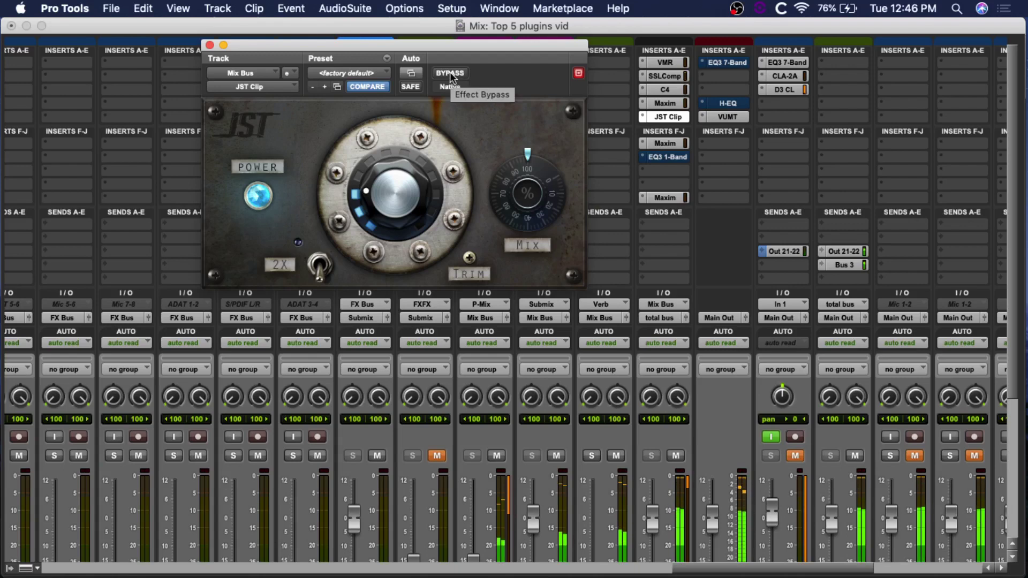
pyautogui.click(451, 74)
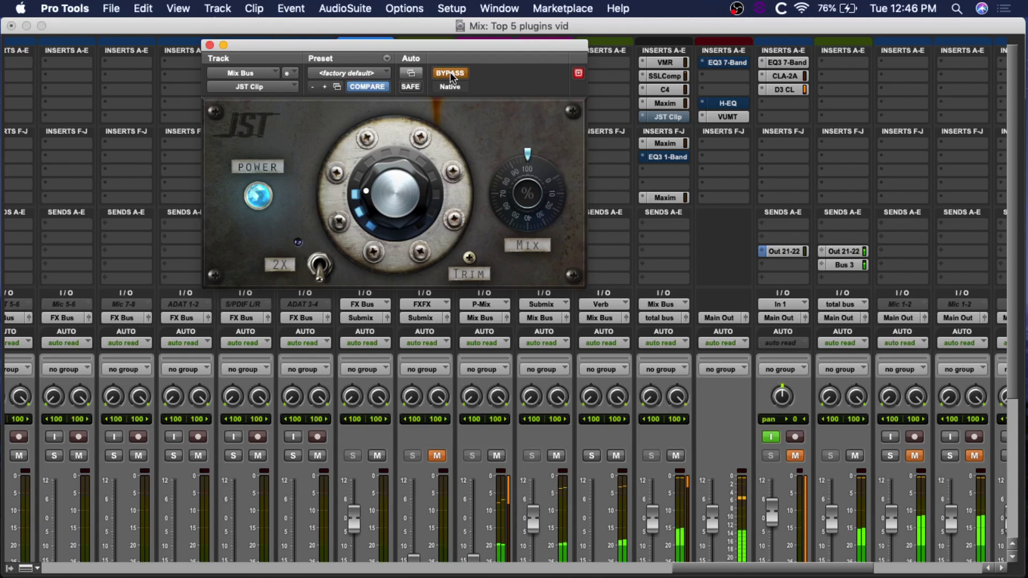
pyautogui.click(450, 72)
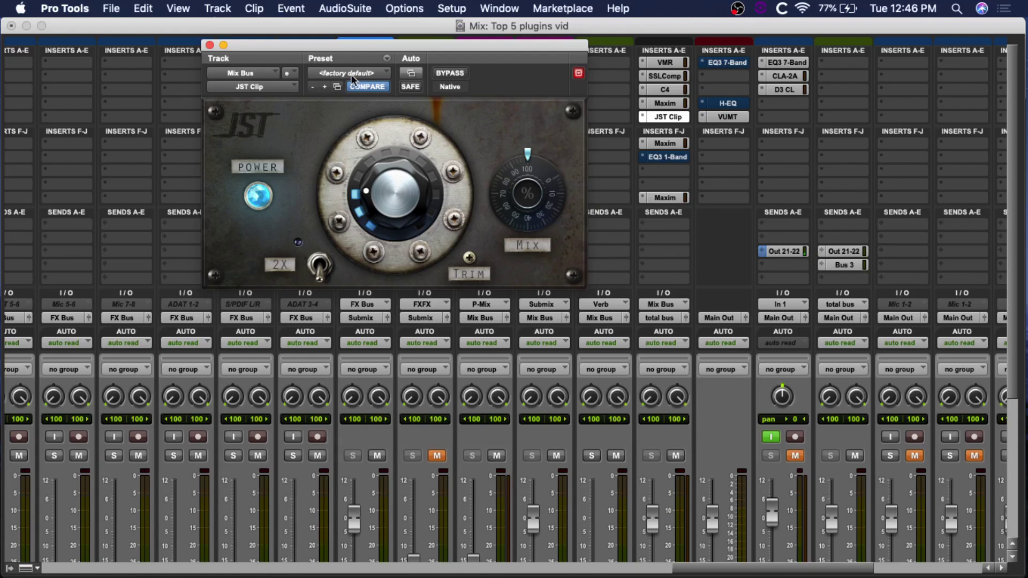
pyautogui.click(209, 45)
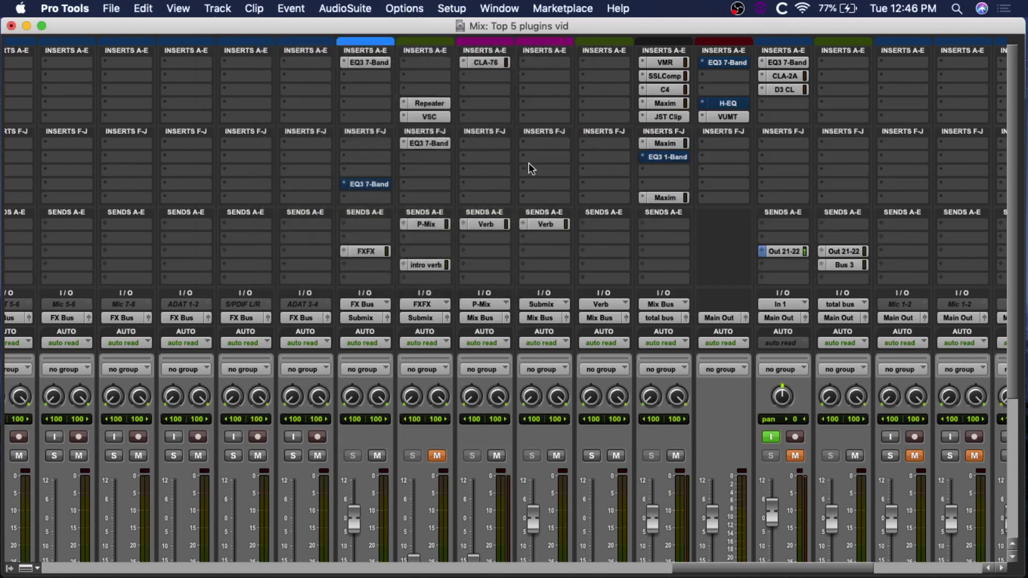